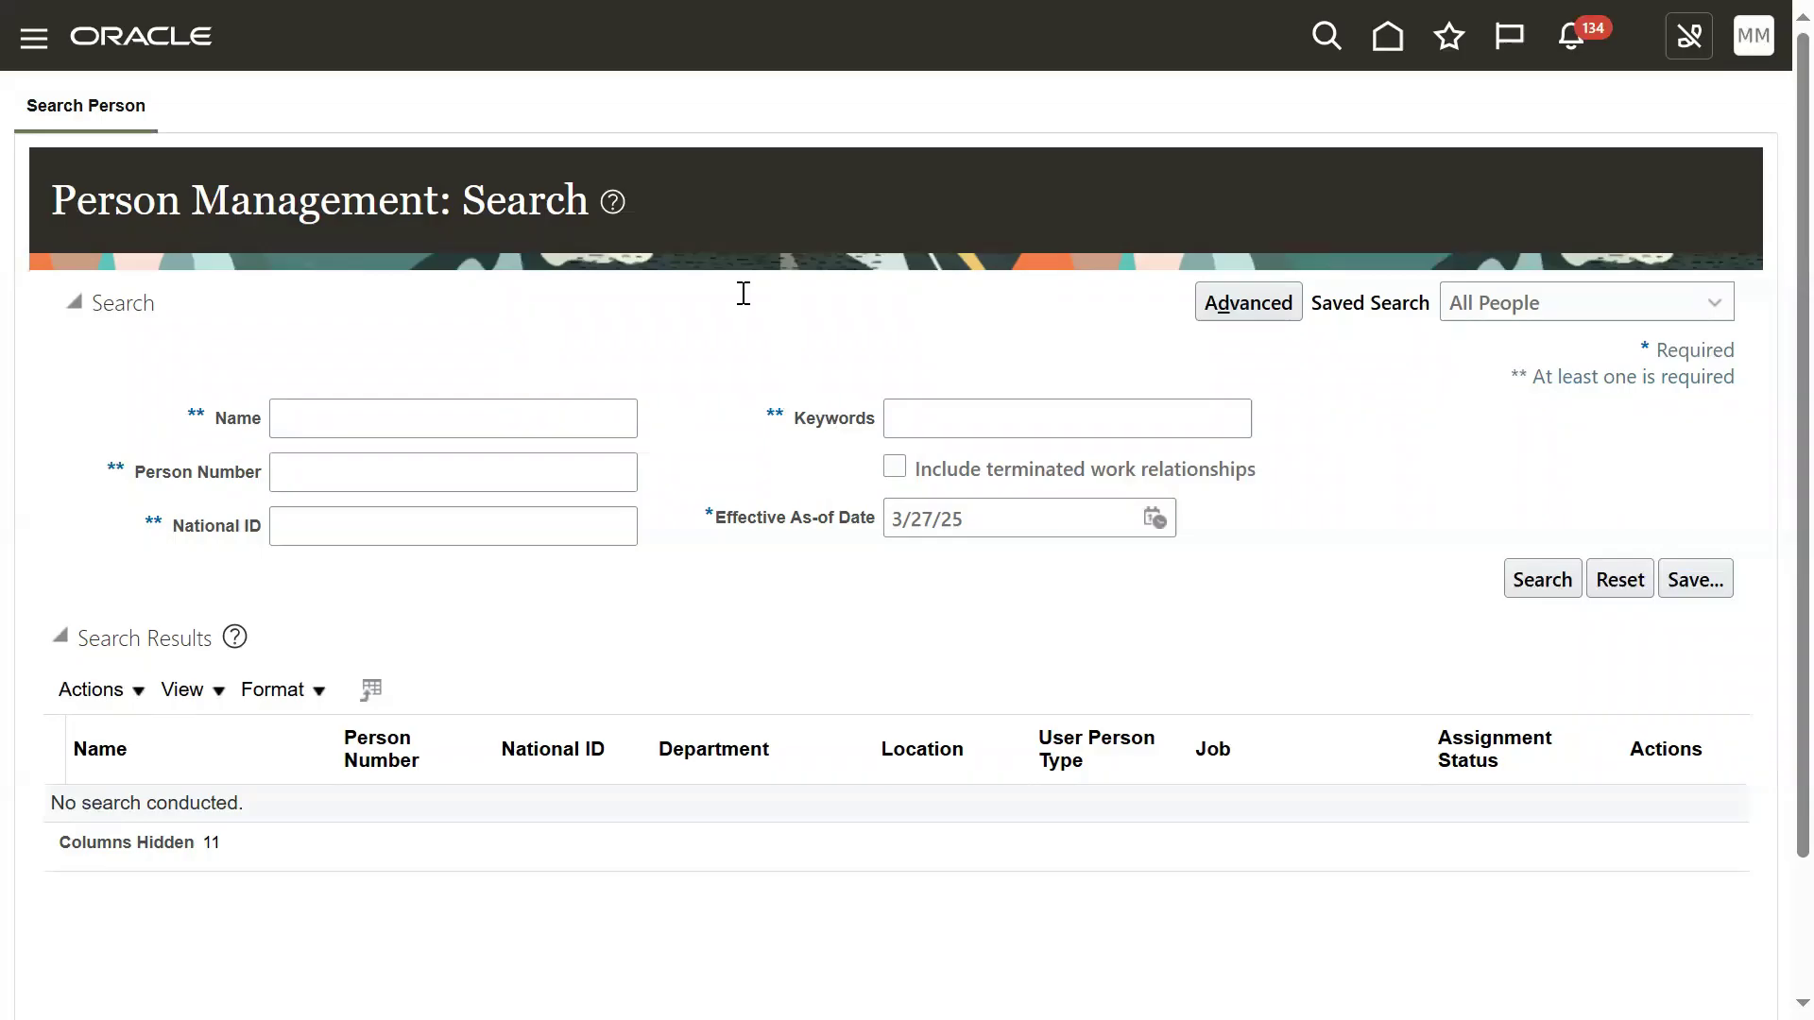
# - Search Person Management by the employee's person number and select the matching employee
pyautogui.click(313, 478)
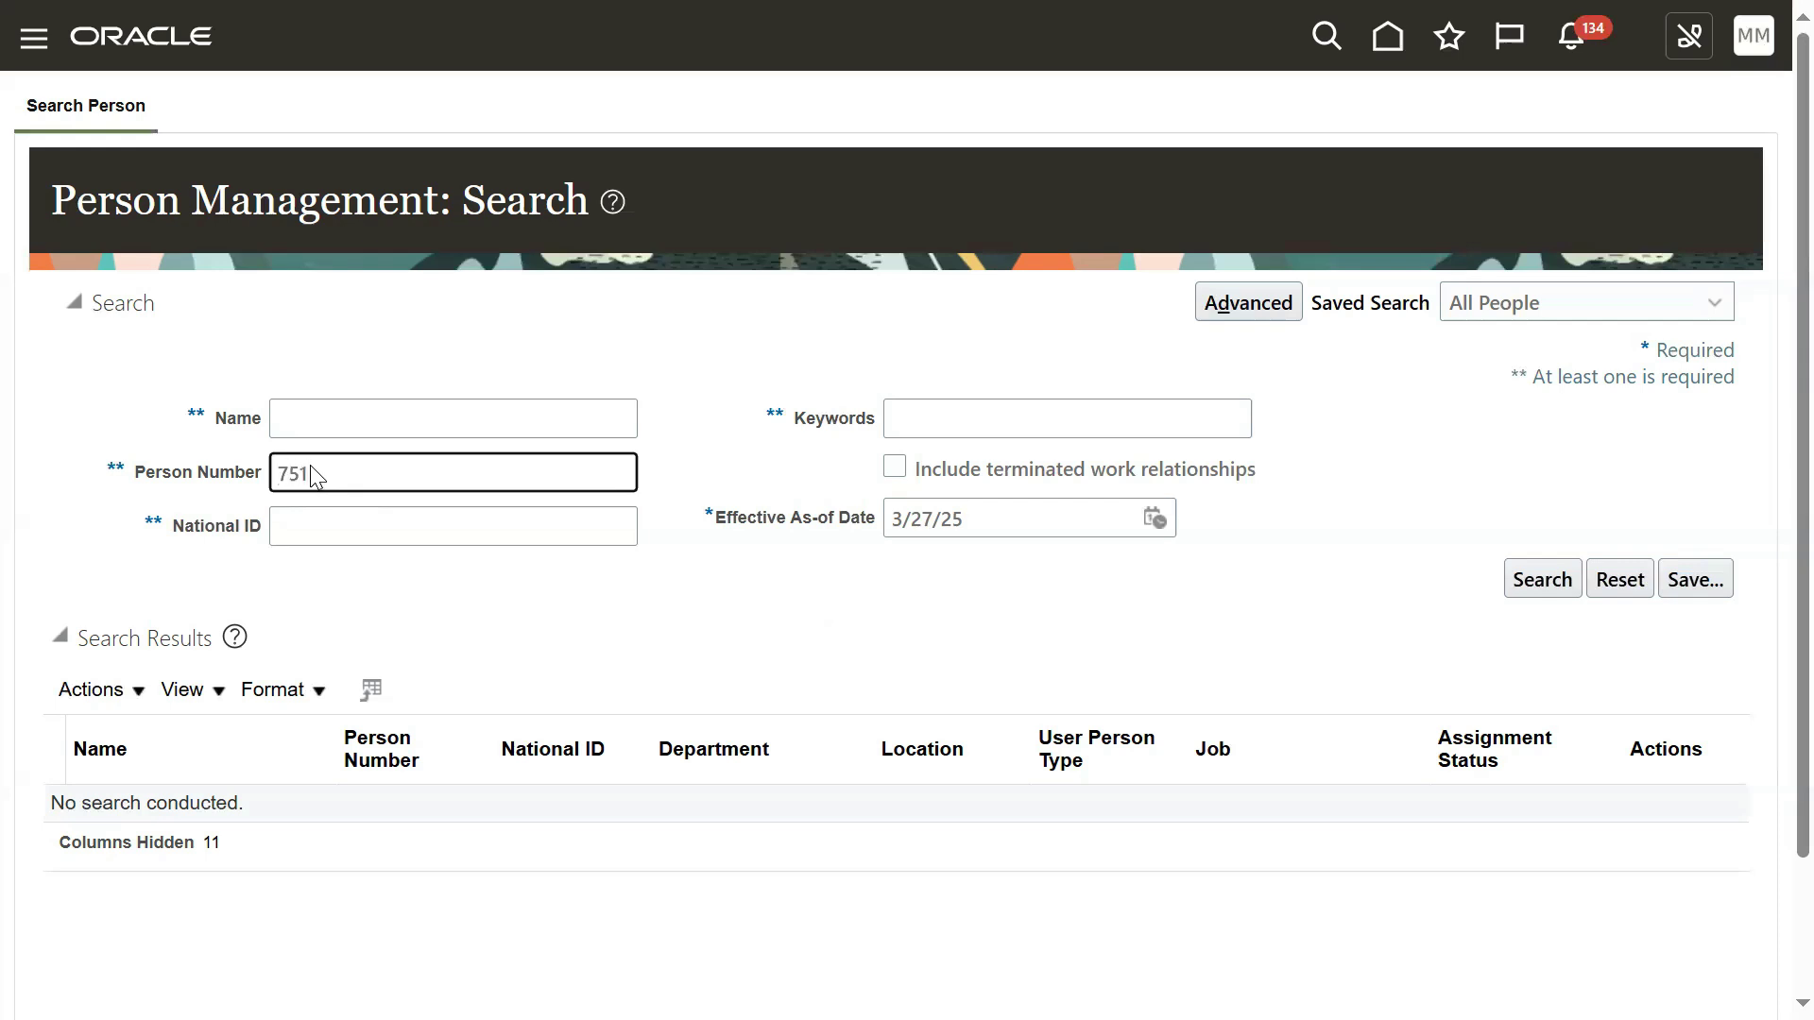
pyautogui.write('7510')
pyautogui.press('Return')
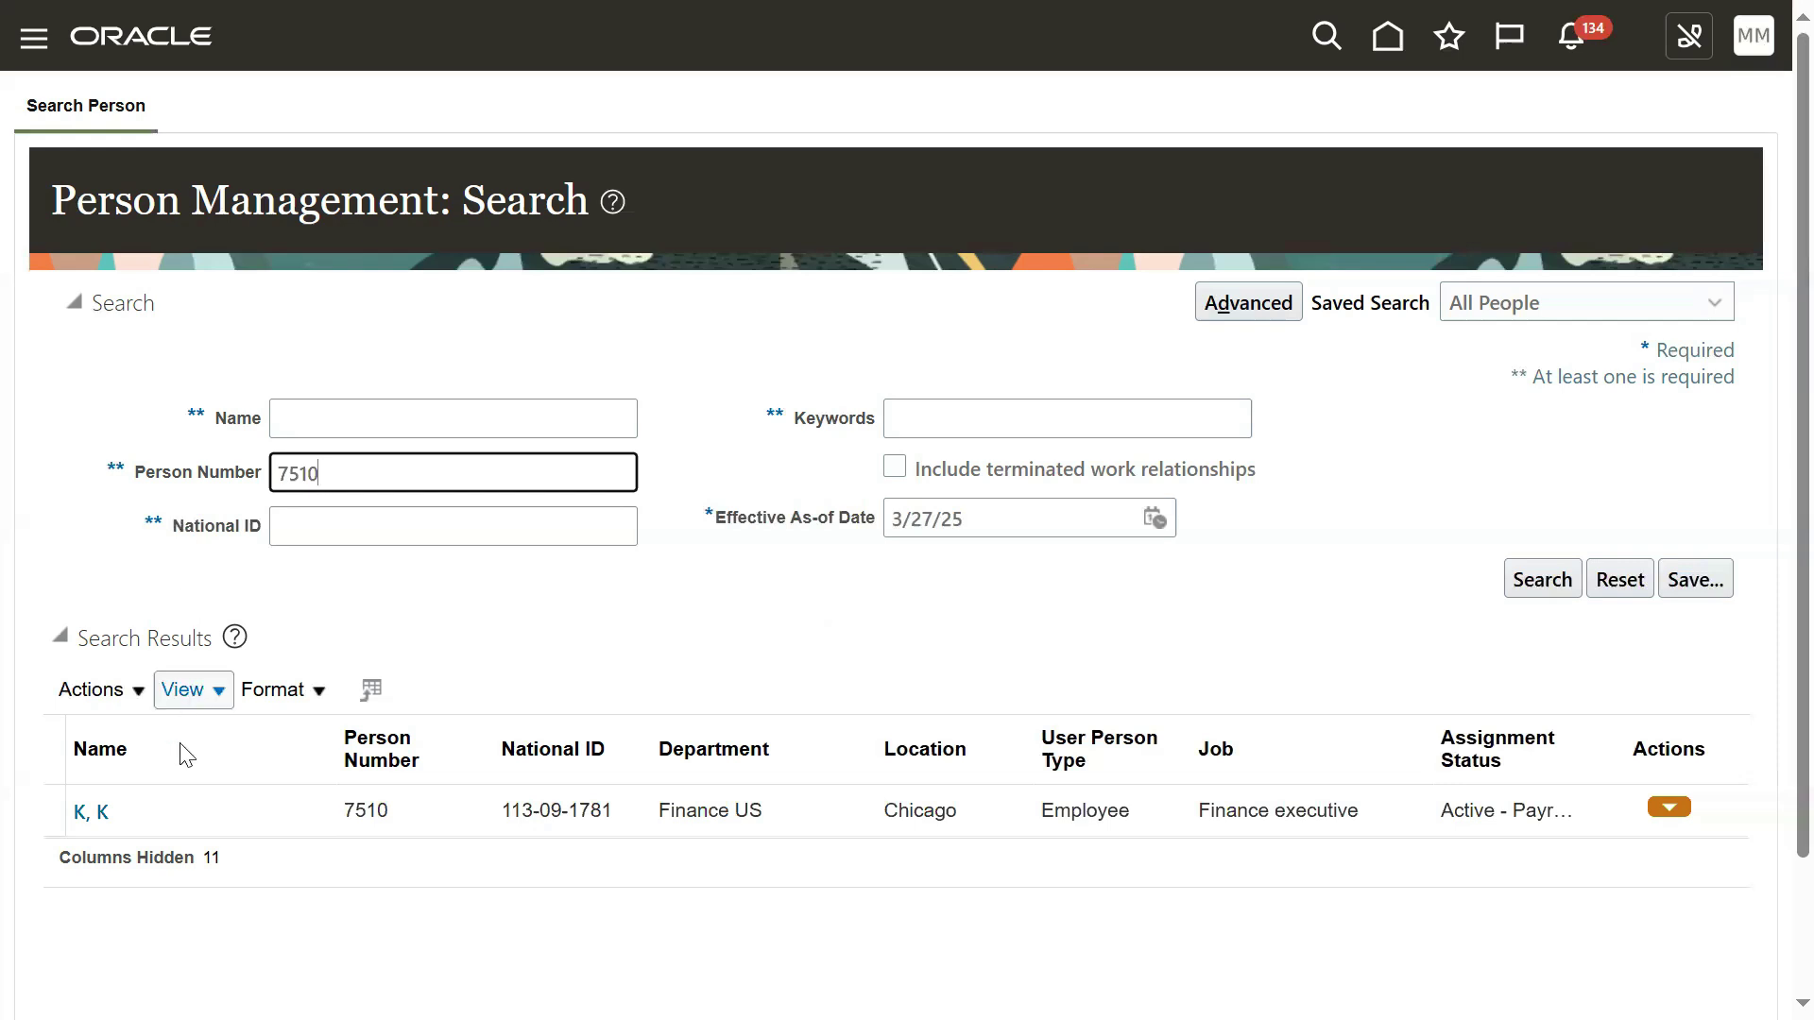
pyautogui.click(227, 810)
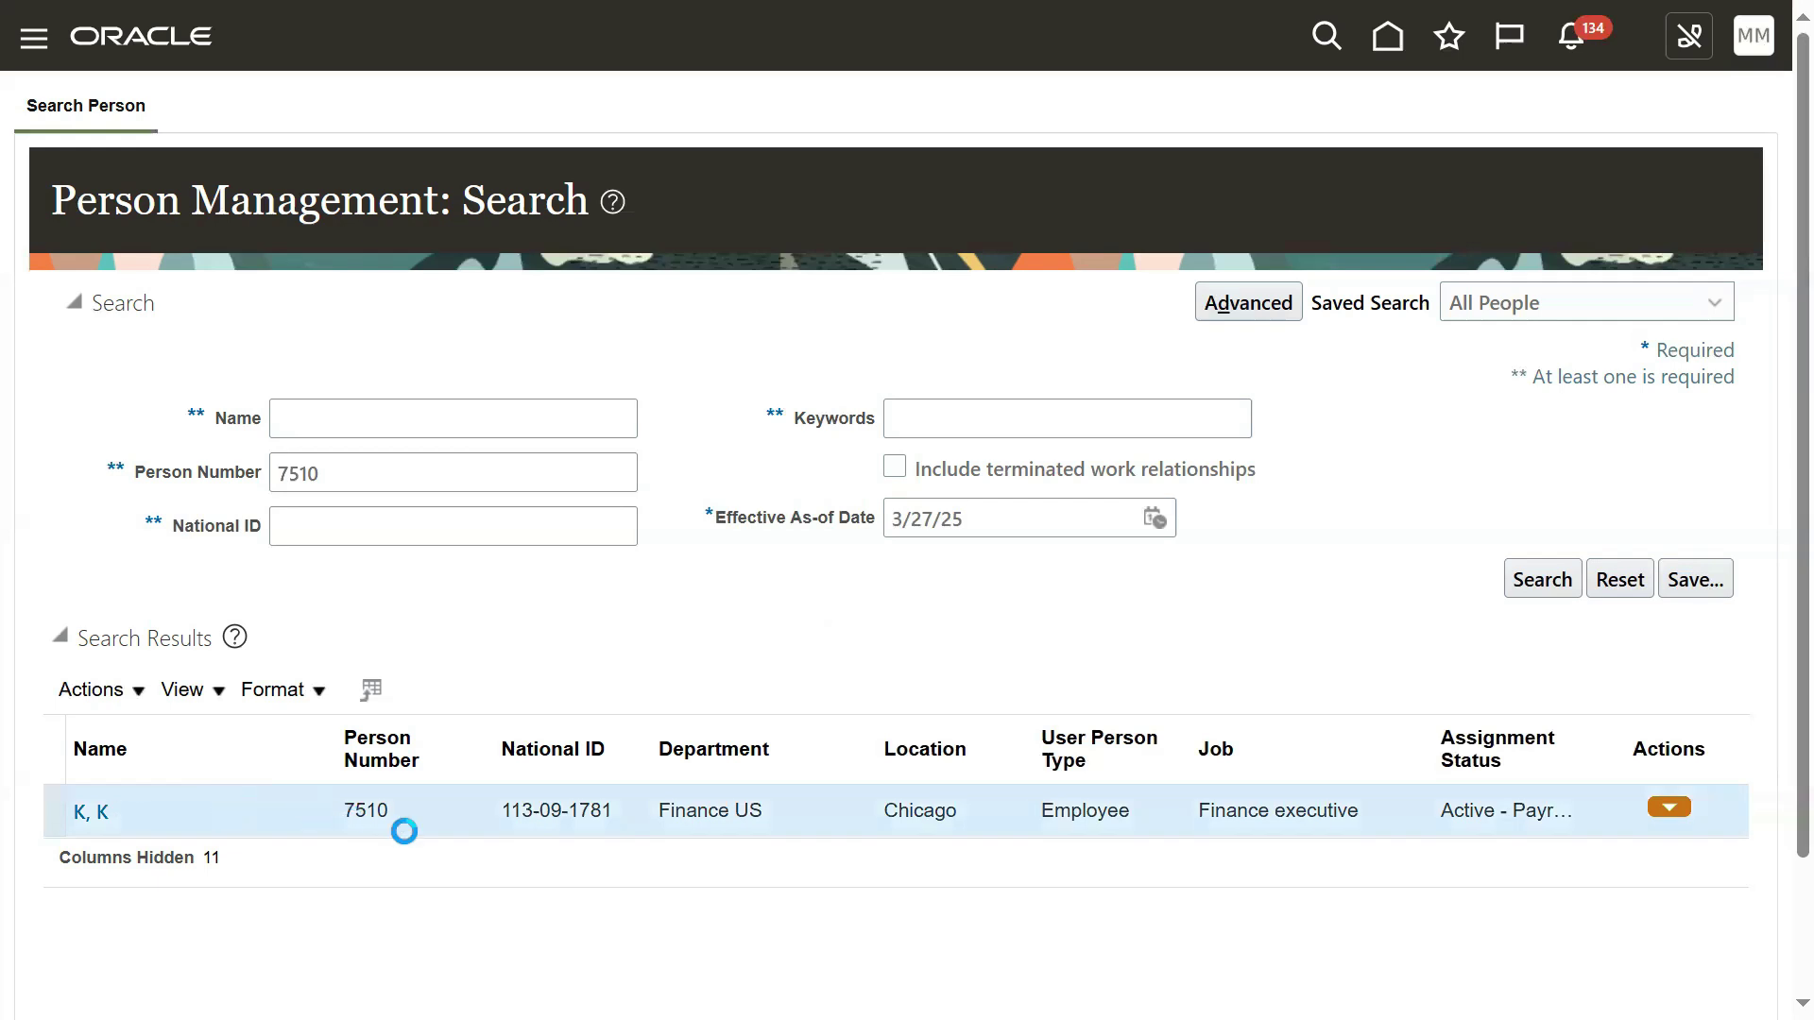
# - Open the employee's Employment page from the results and point out their person number
pyautogui.click(86, 815)
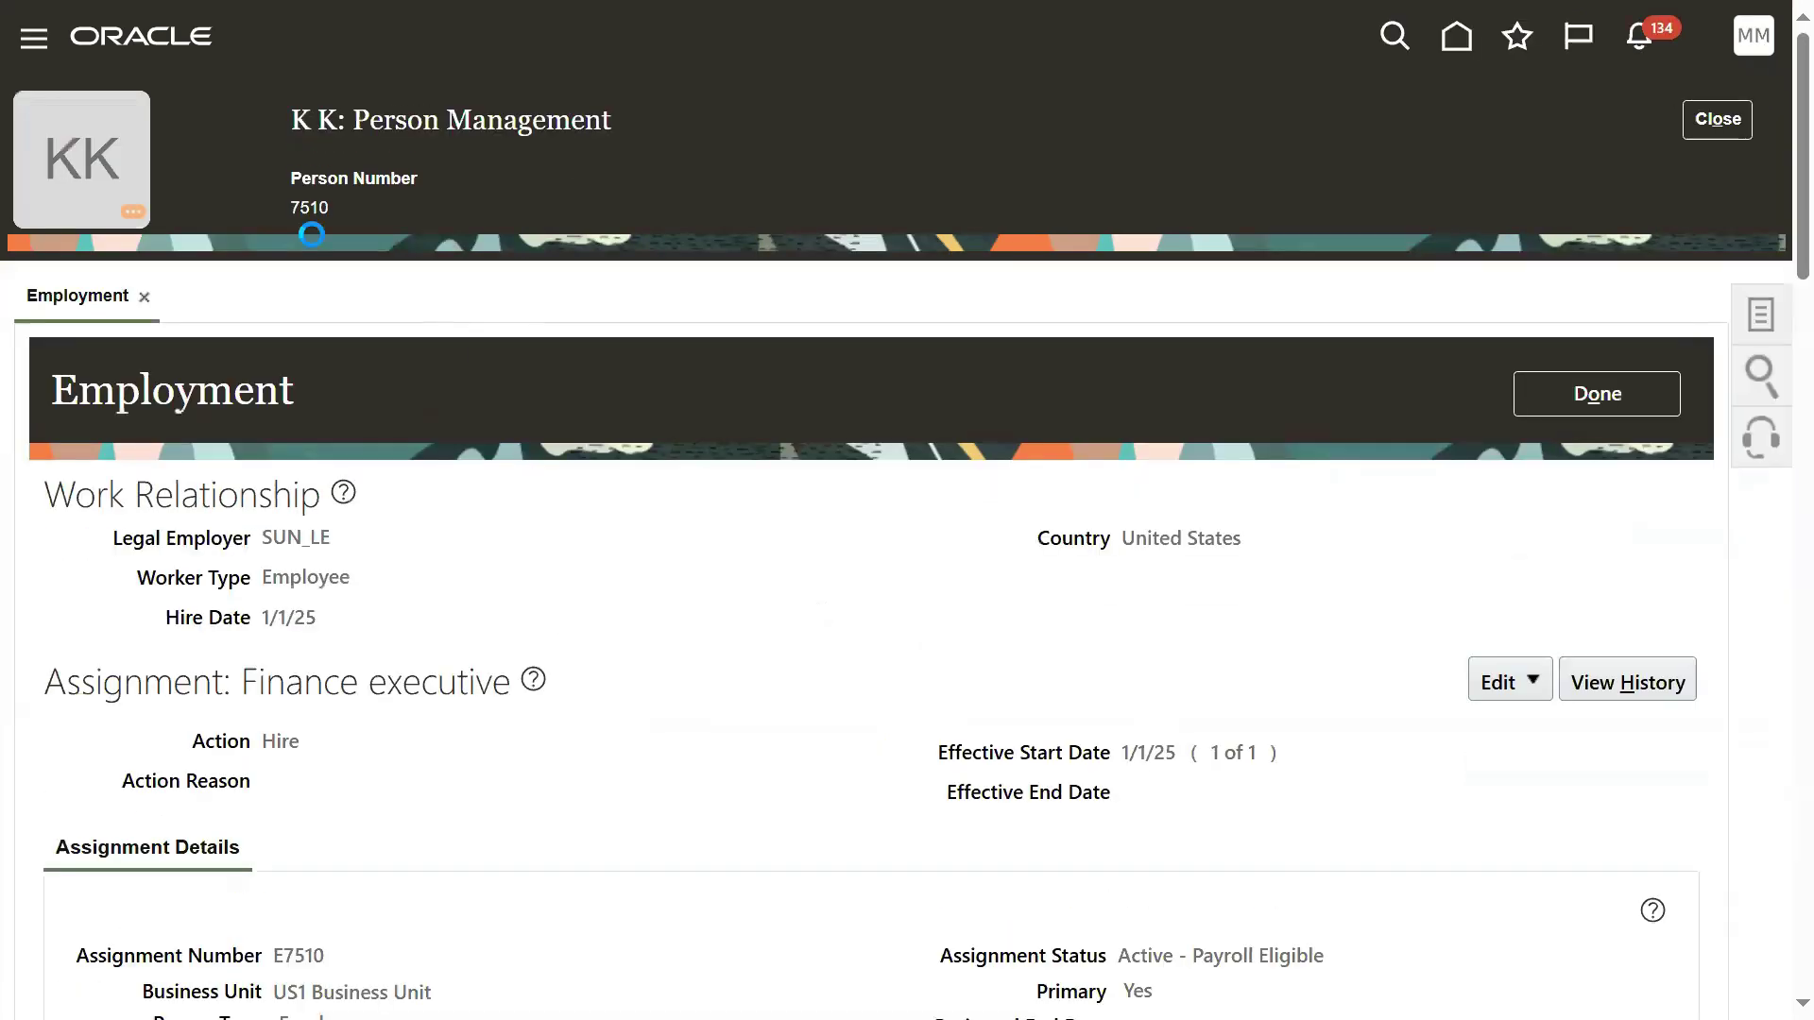
pyautogui.moveTo(281, 207); pyautogui.dragTo(311, 216)
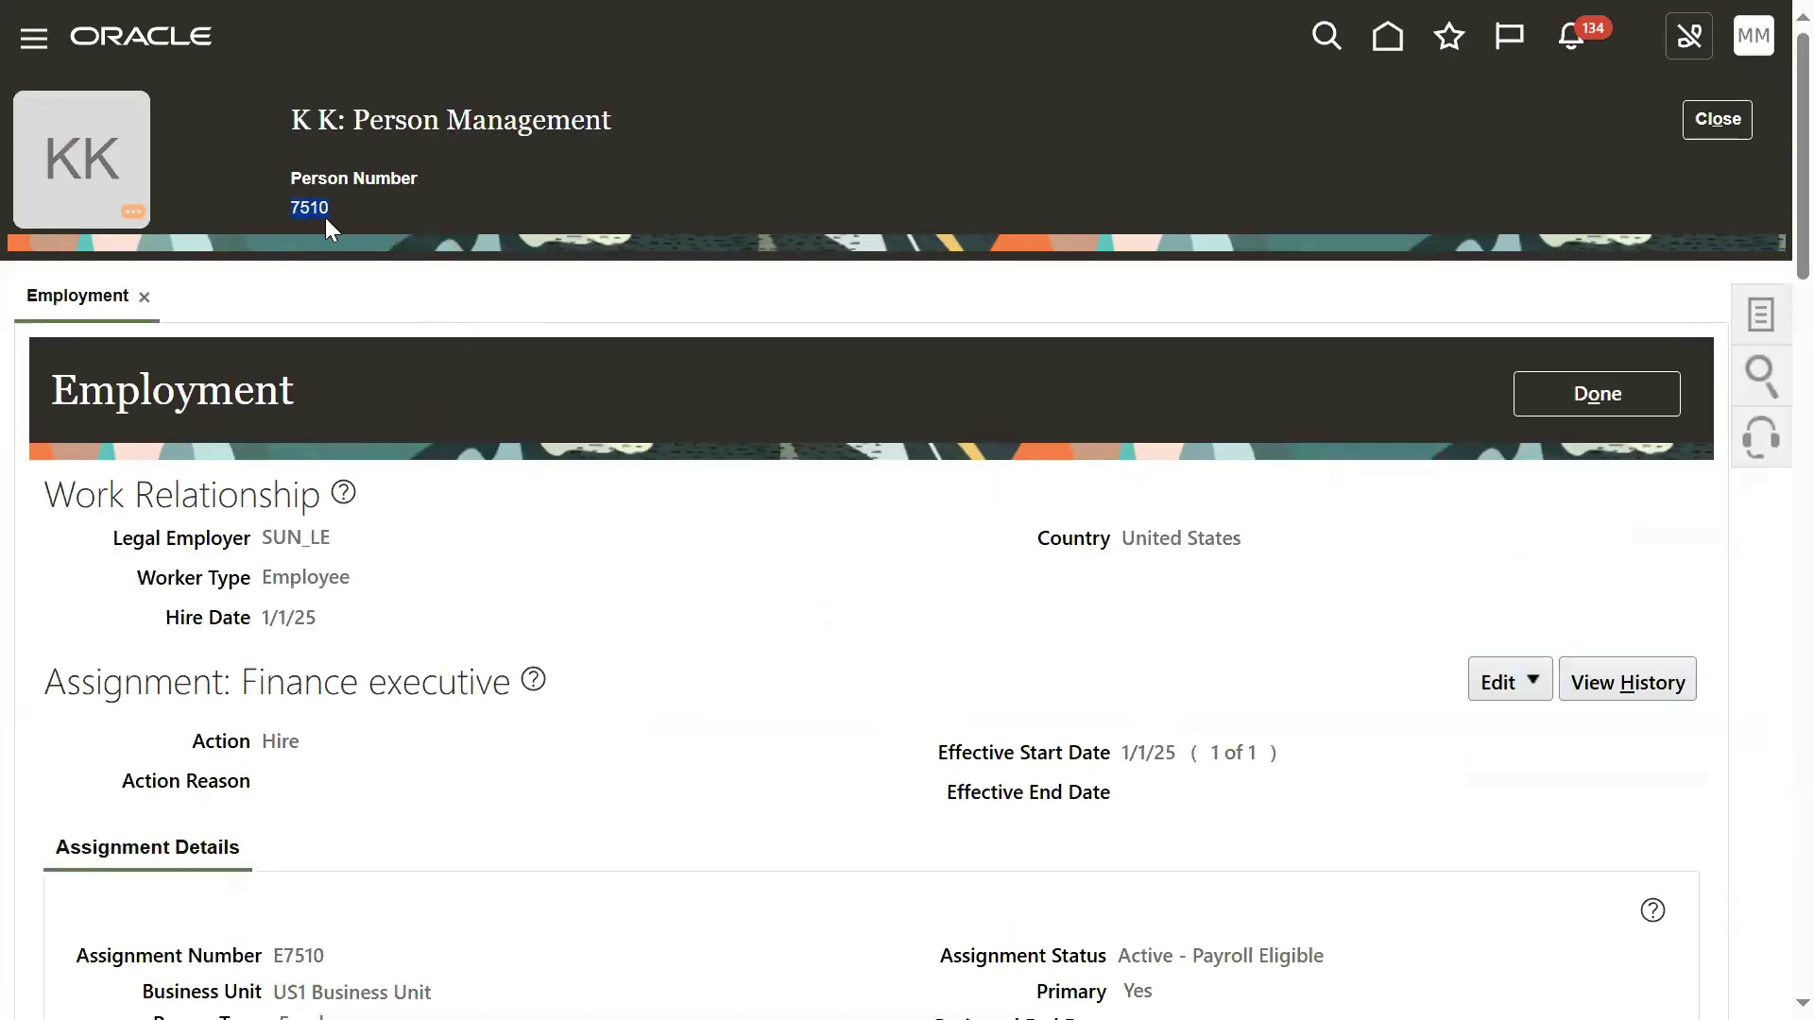
pyautogui.click(756, 627)
# - Open the employee's Person page from the Tasks panel
pyautogui.click(1763, 311)
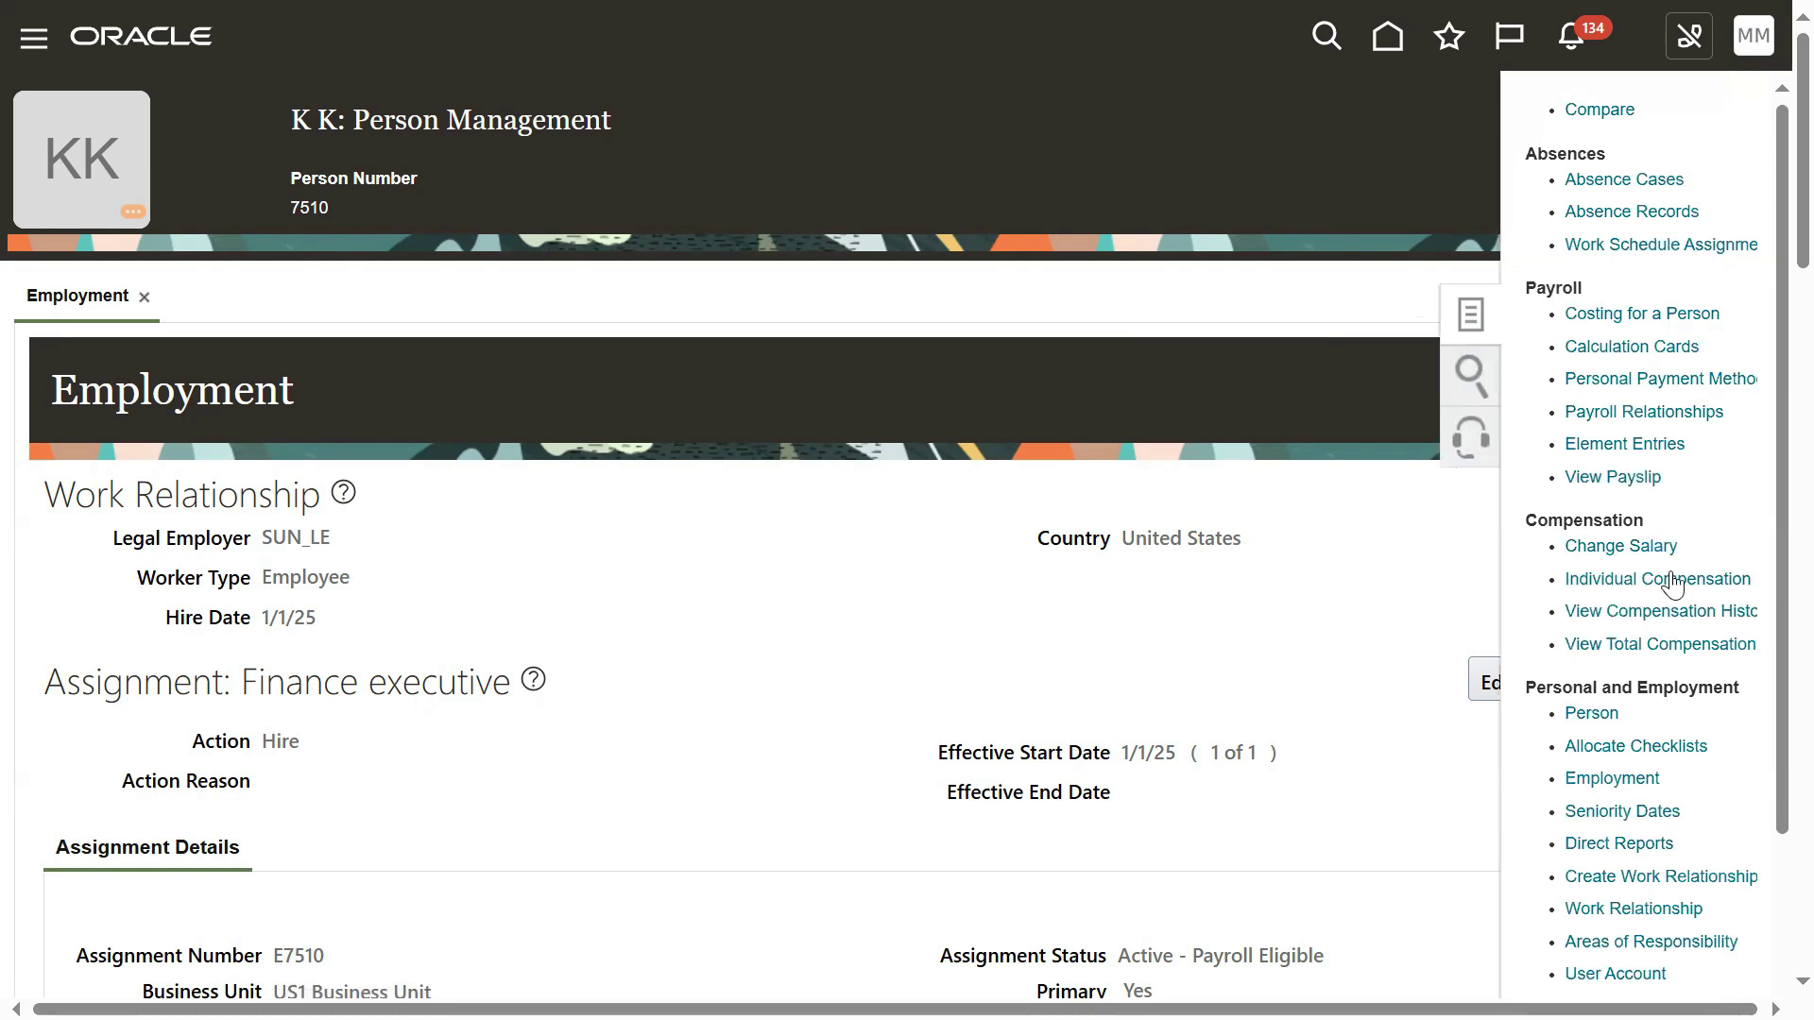
pyautogui.scroll(-2, 1663, 579)
pyautogui.click(1590, 514)
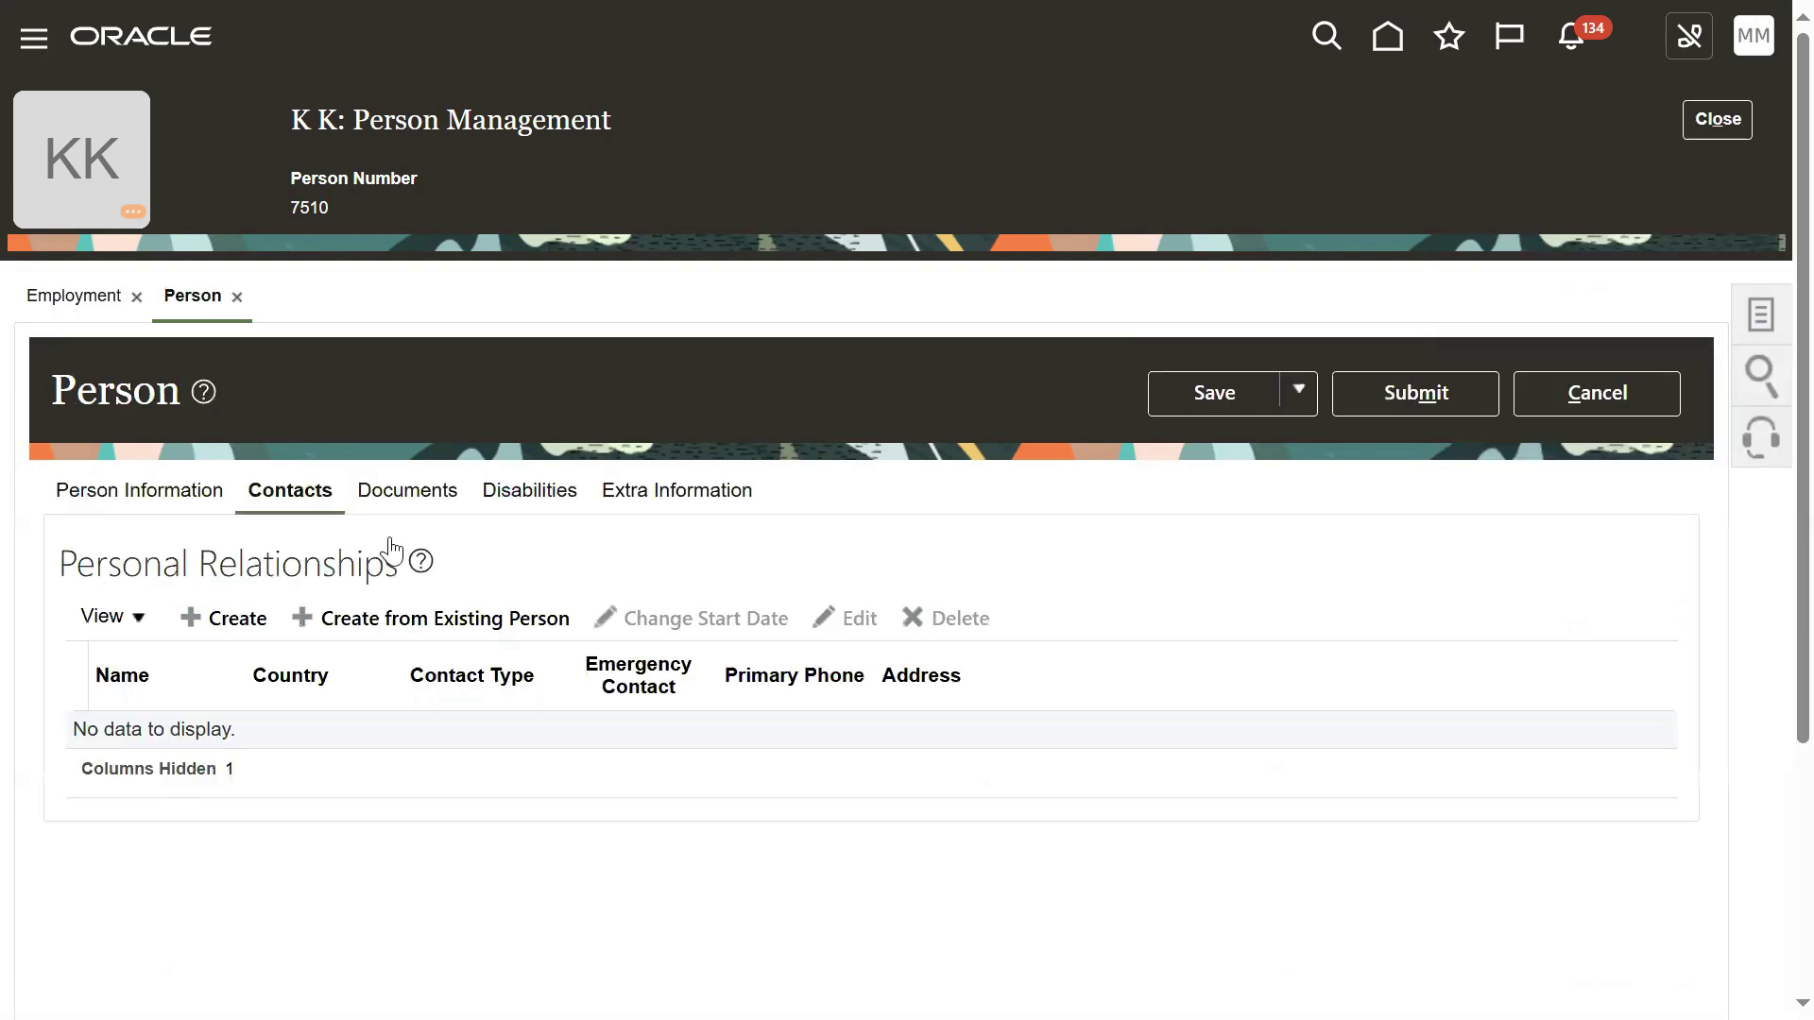
# - Review the Person Information section, pointing out the person number
pyautogui.click(174, 492)
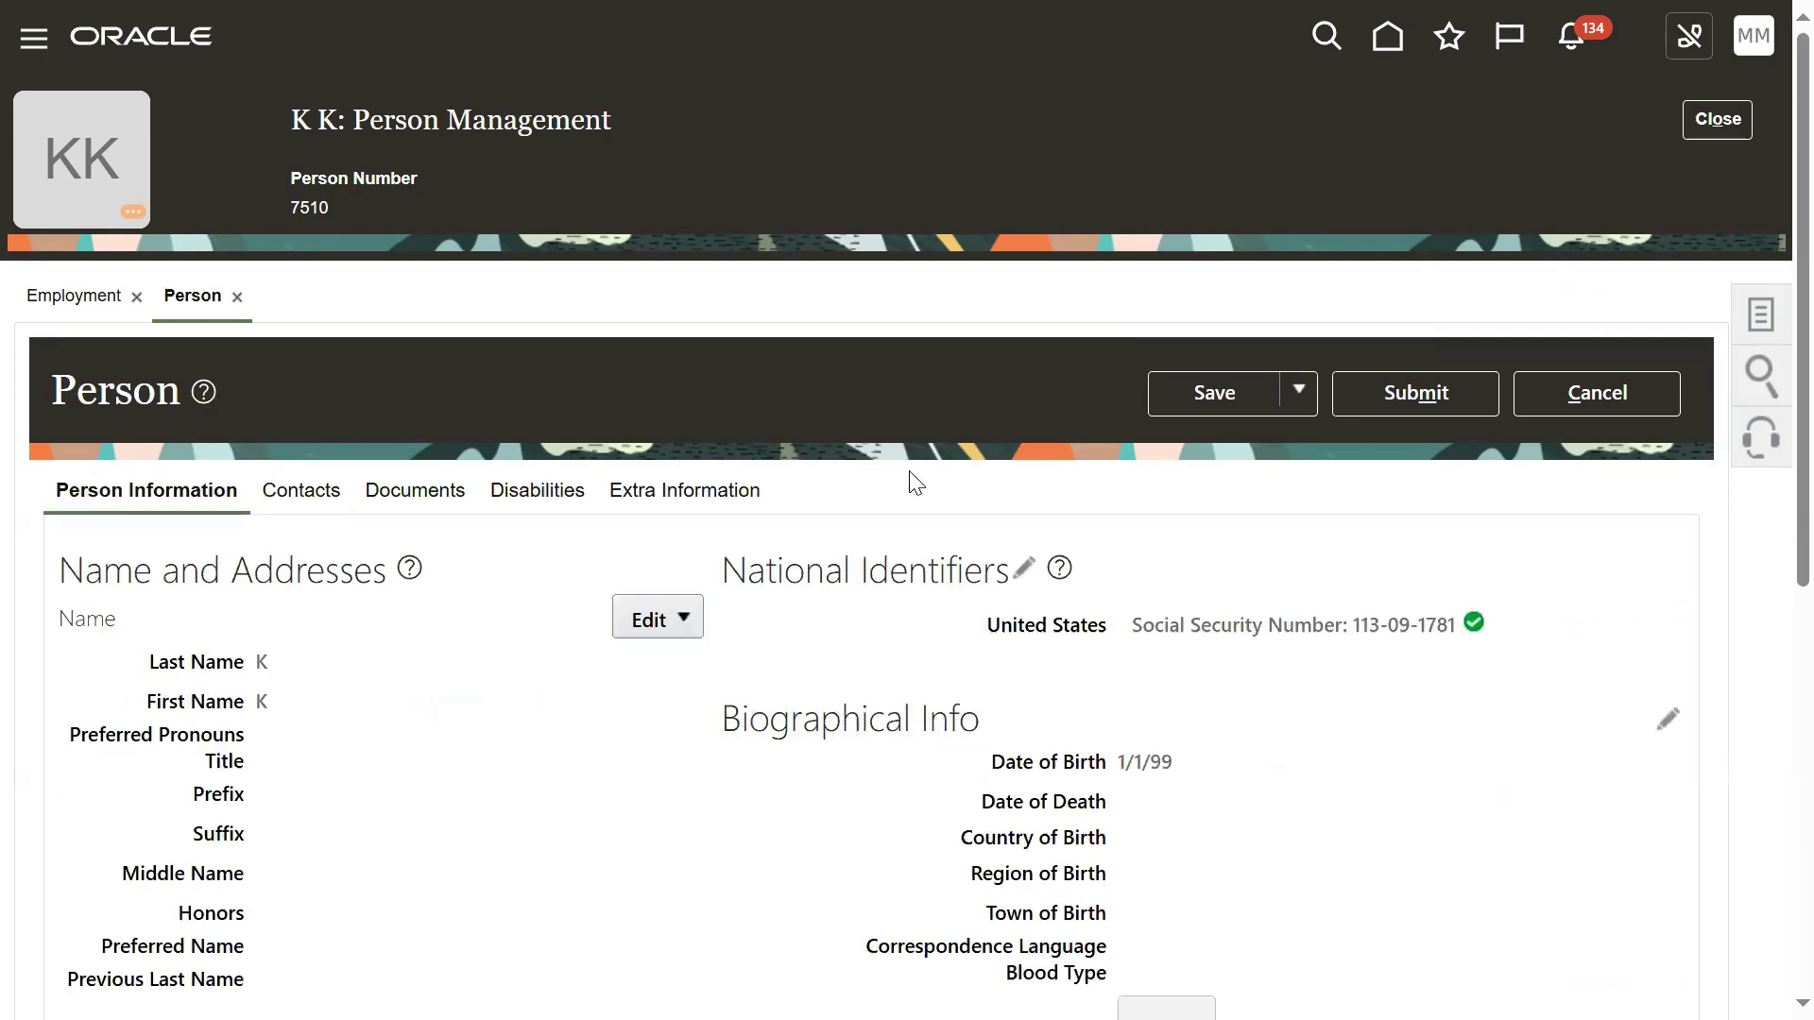
pyautogui.scroll(-7, 914, 483)
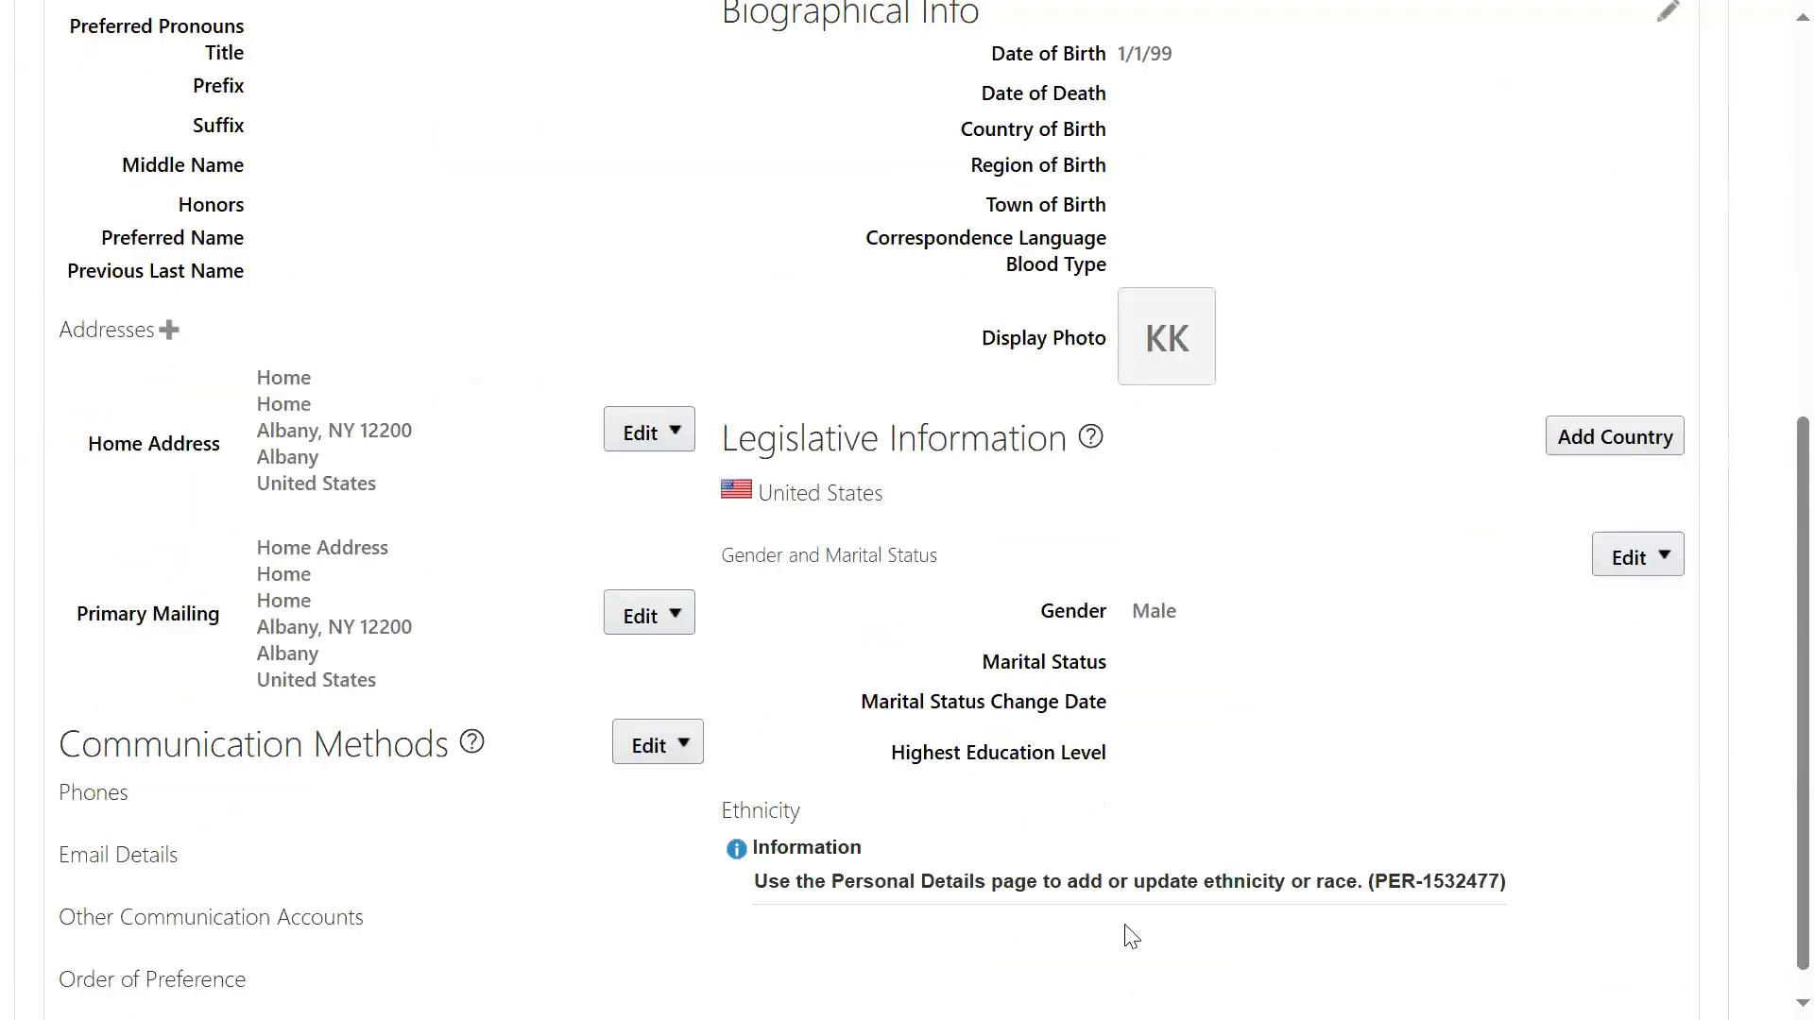
pyautogui.scroll(-1, 945, 892)
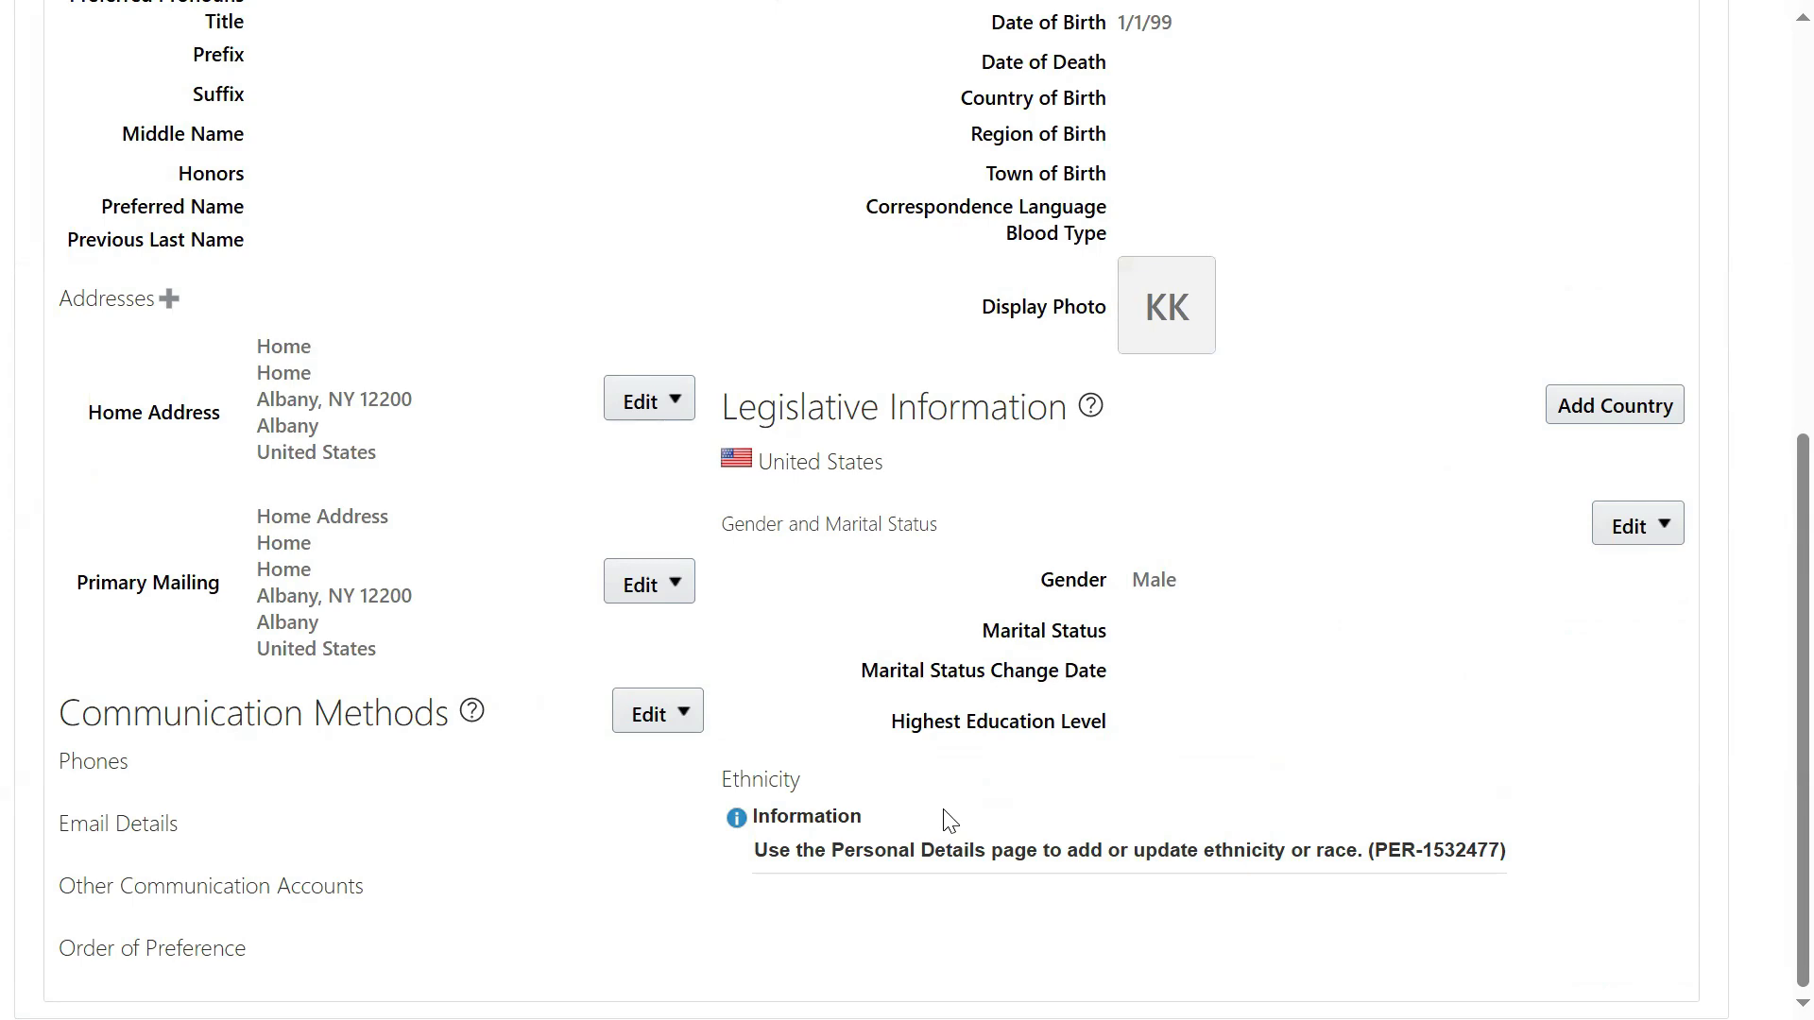
pyautogui.scroll(8, 733, 514)
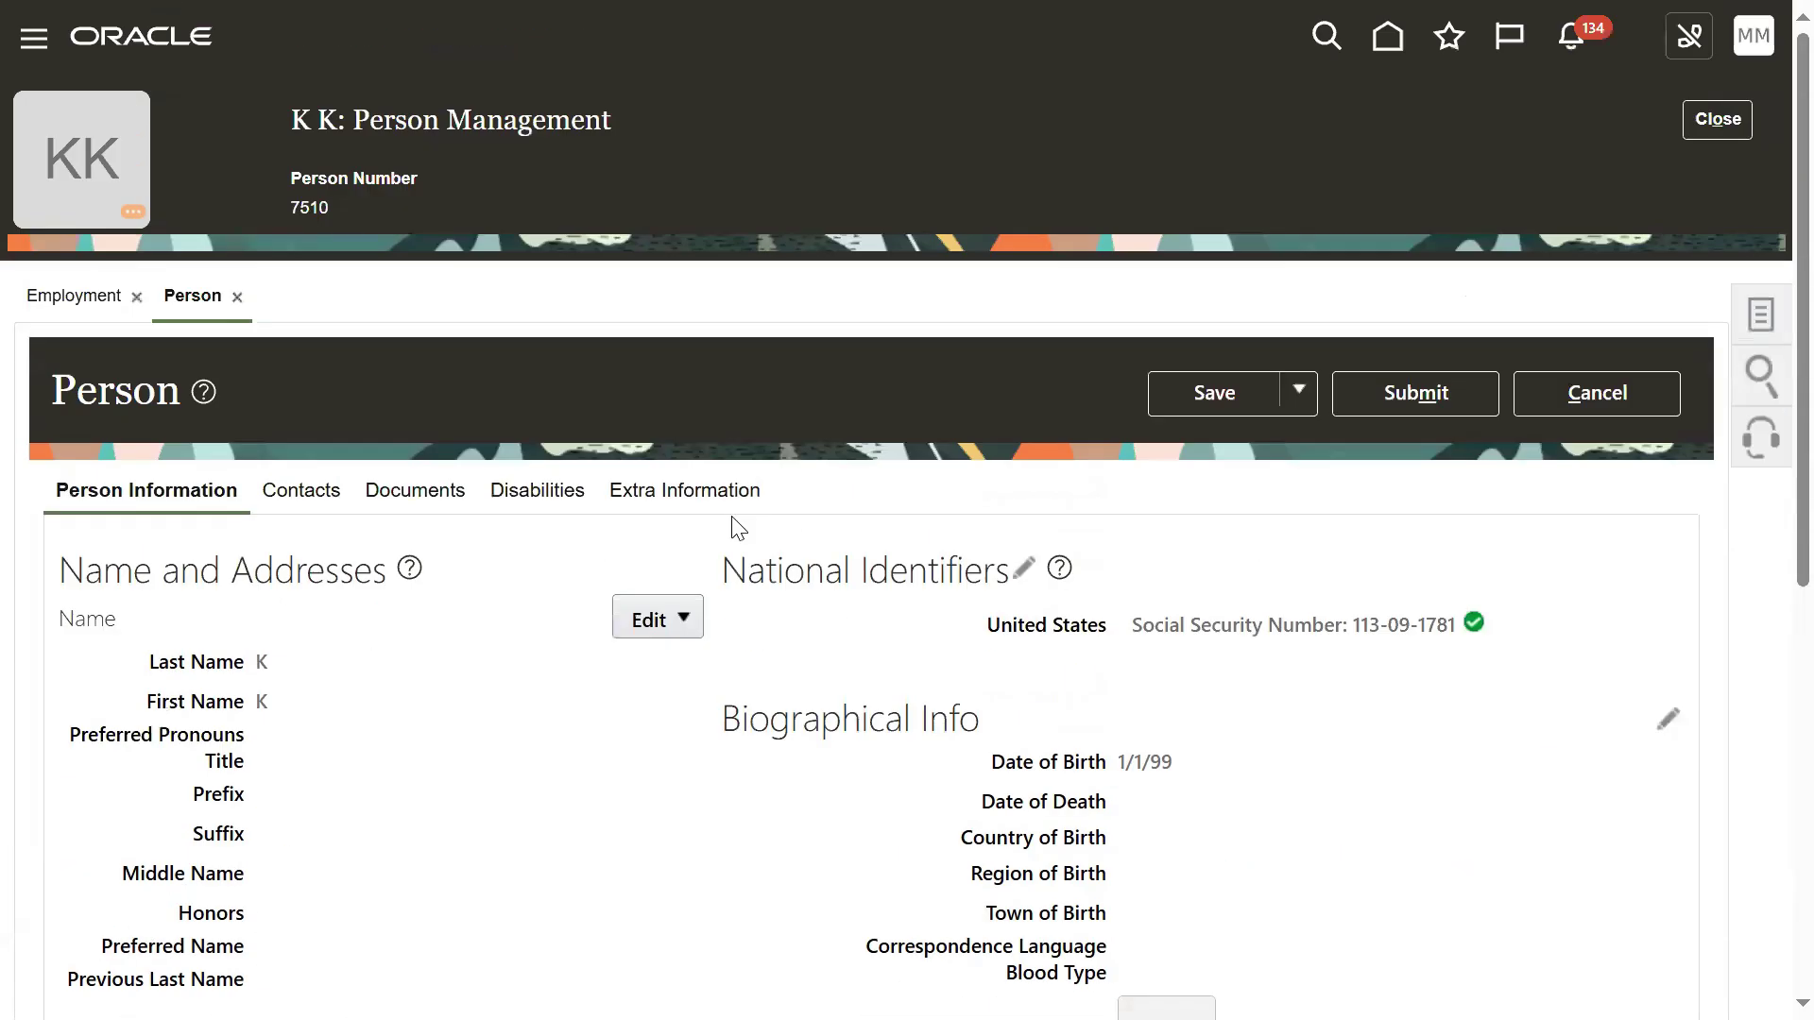
pyautogui.moveTo(290, 210); pyautogui.dragTo(321, 210)
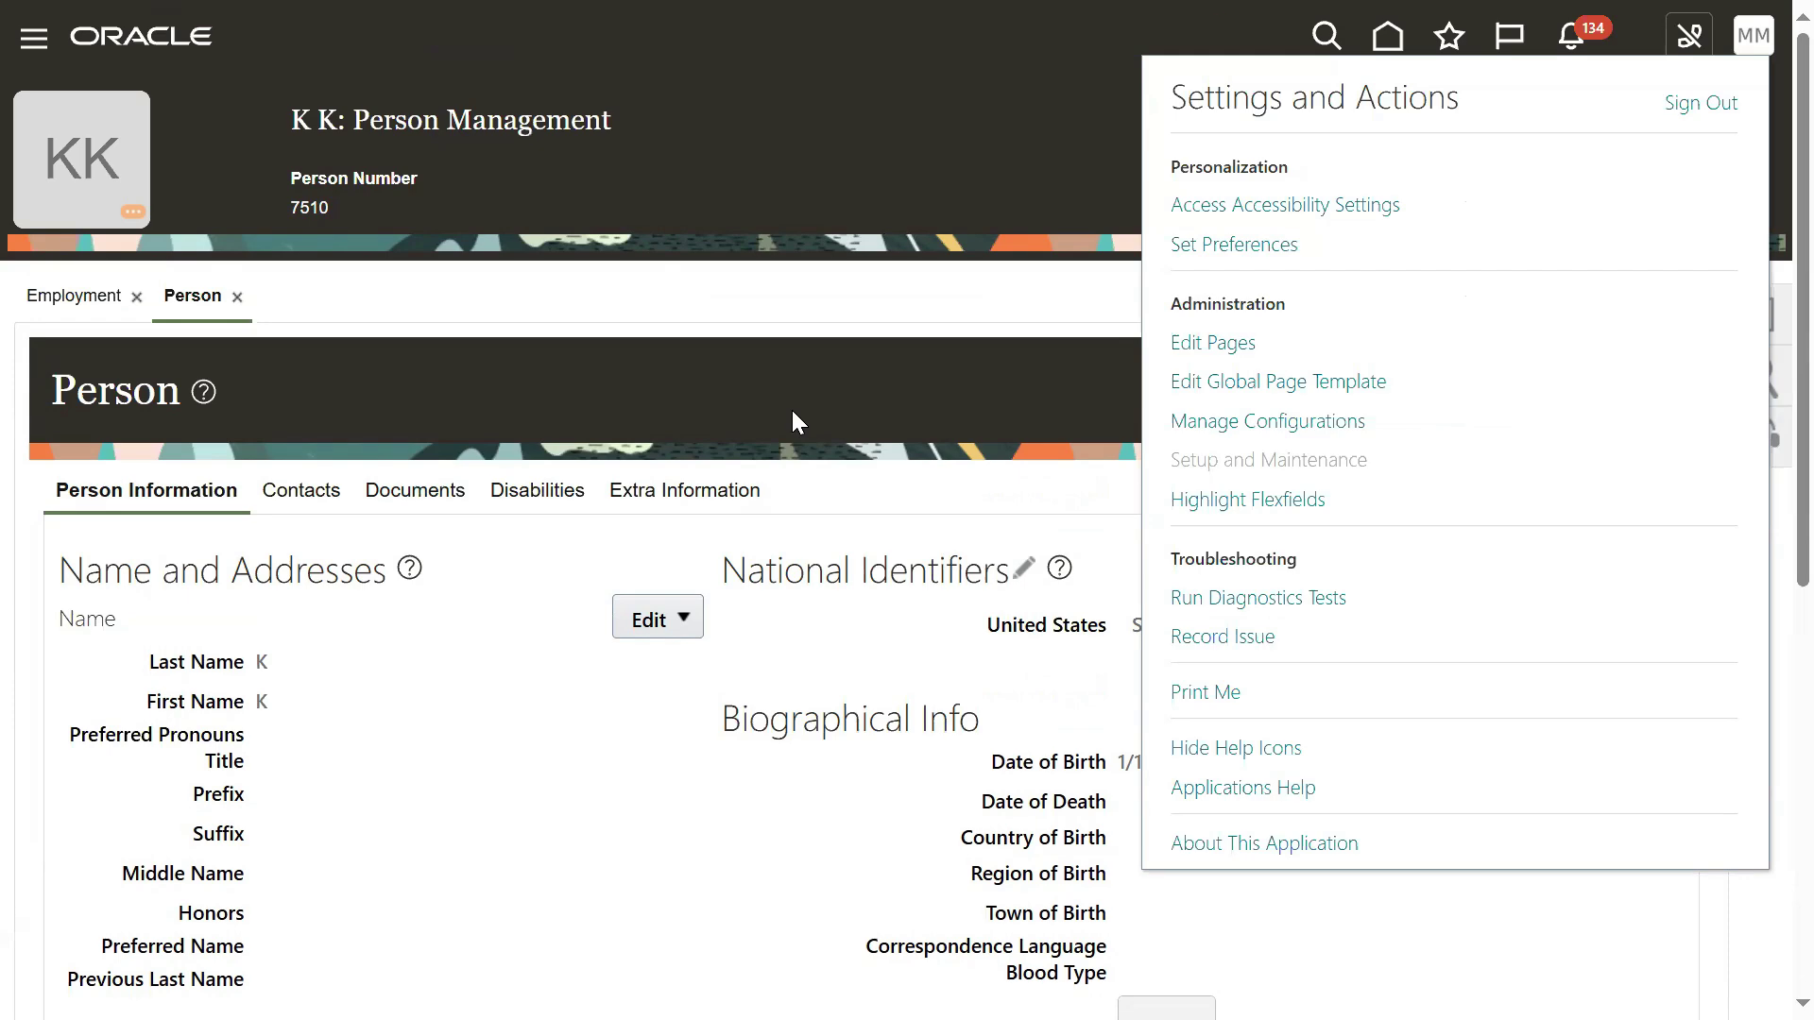
# - Find the 'enterprise HCM' setup task and open TATA IT's enterprise information for editing
pyautogui.click(891, 209)
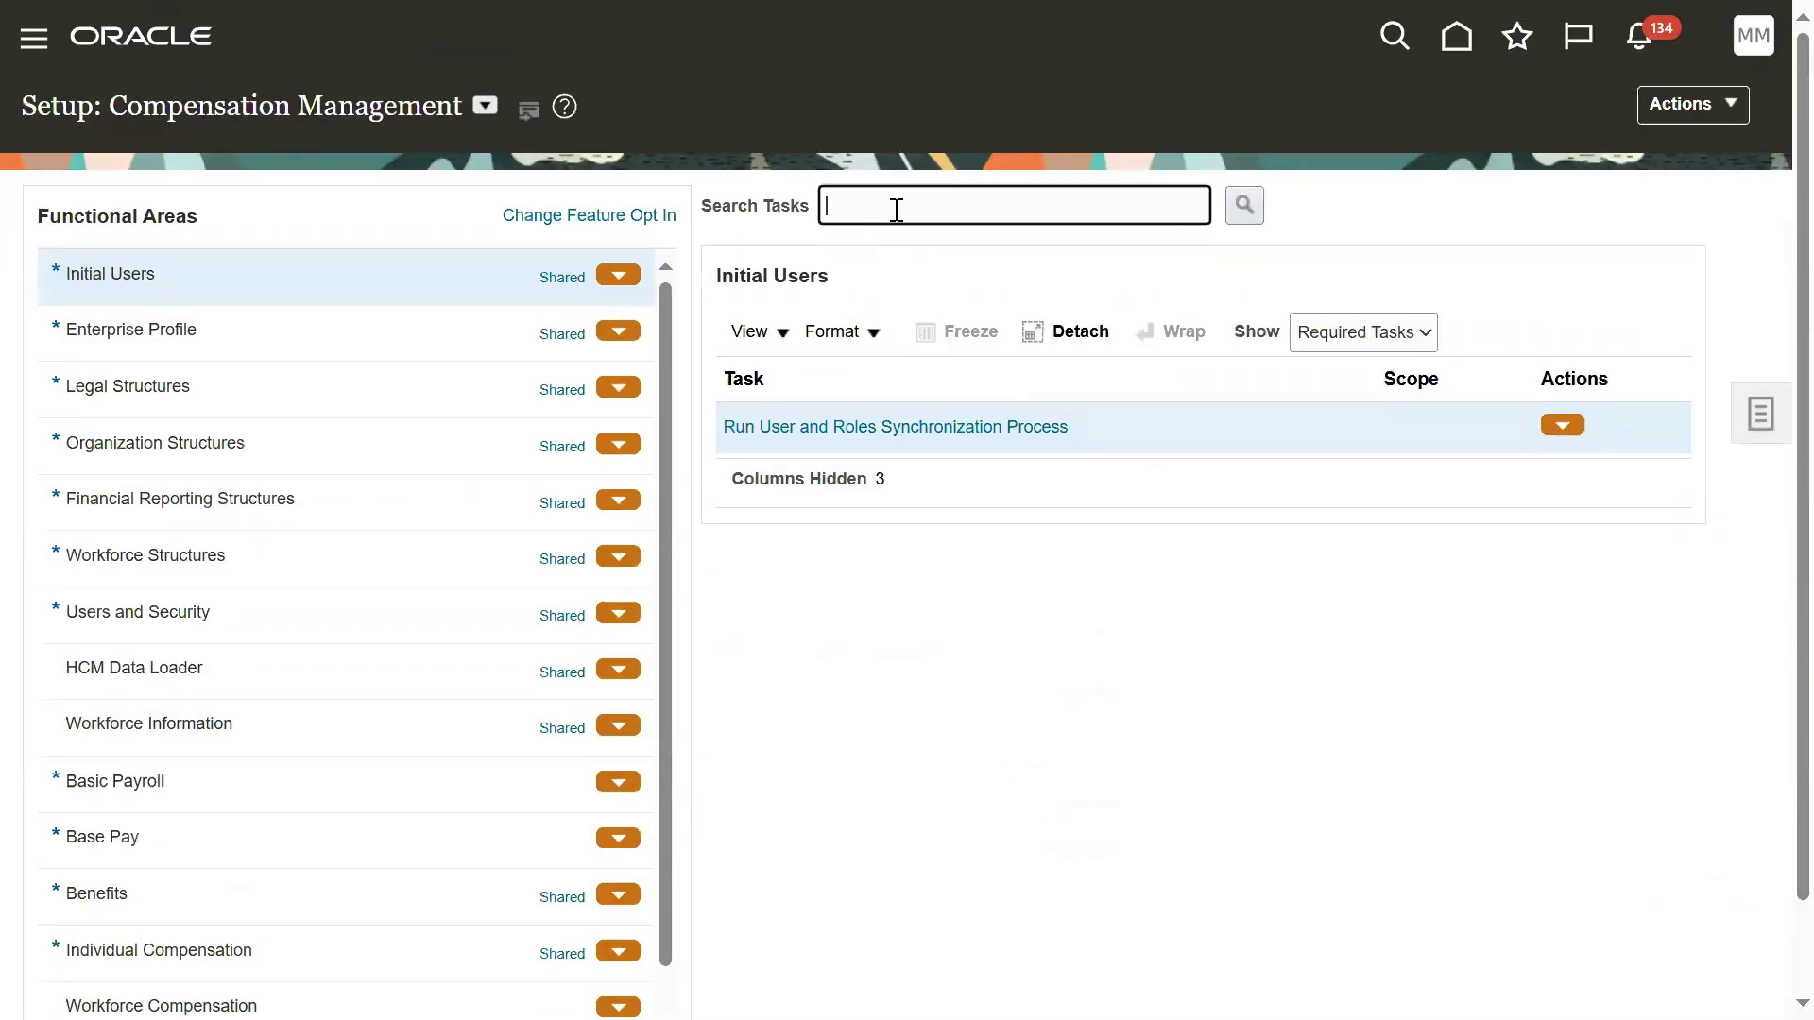
pyautogui.write('enterpri')
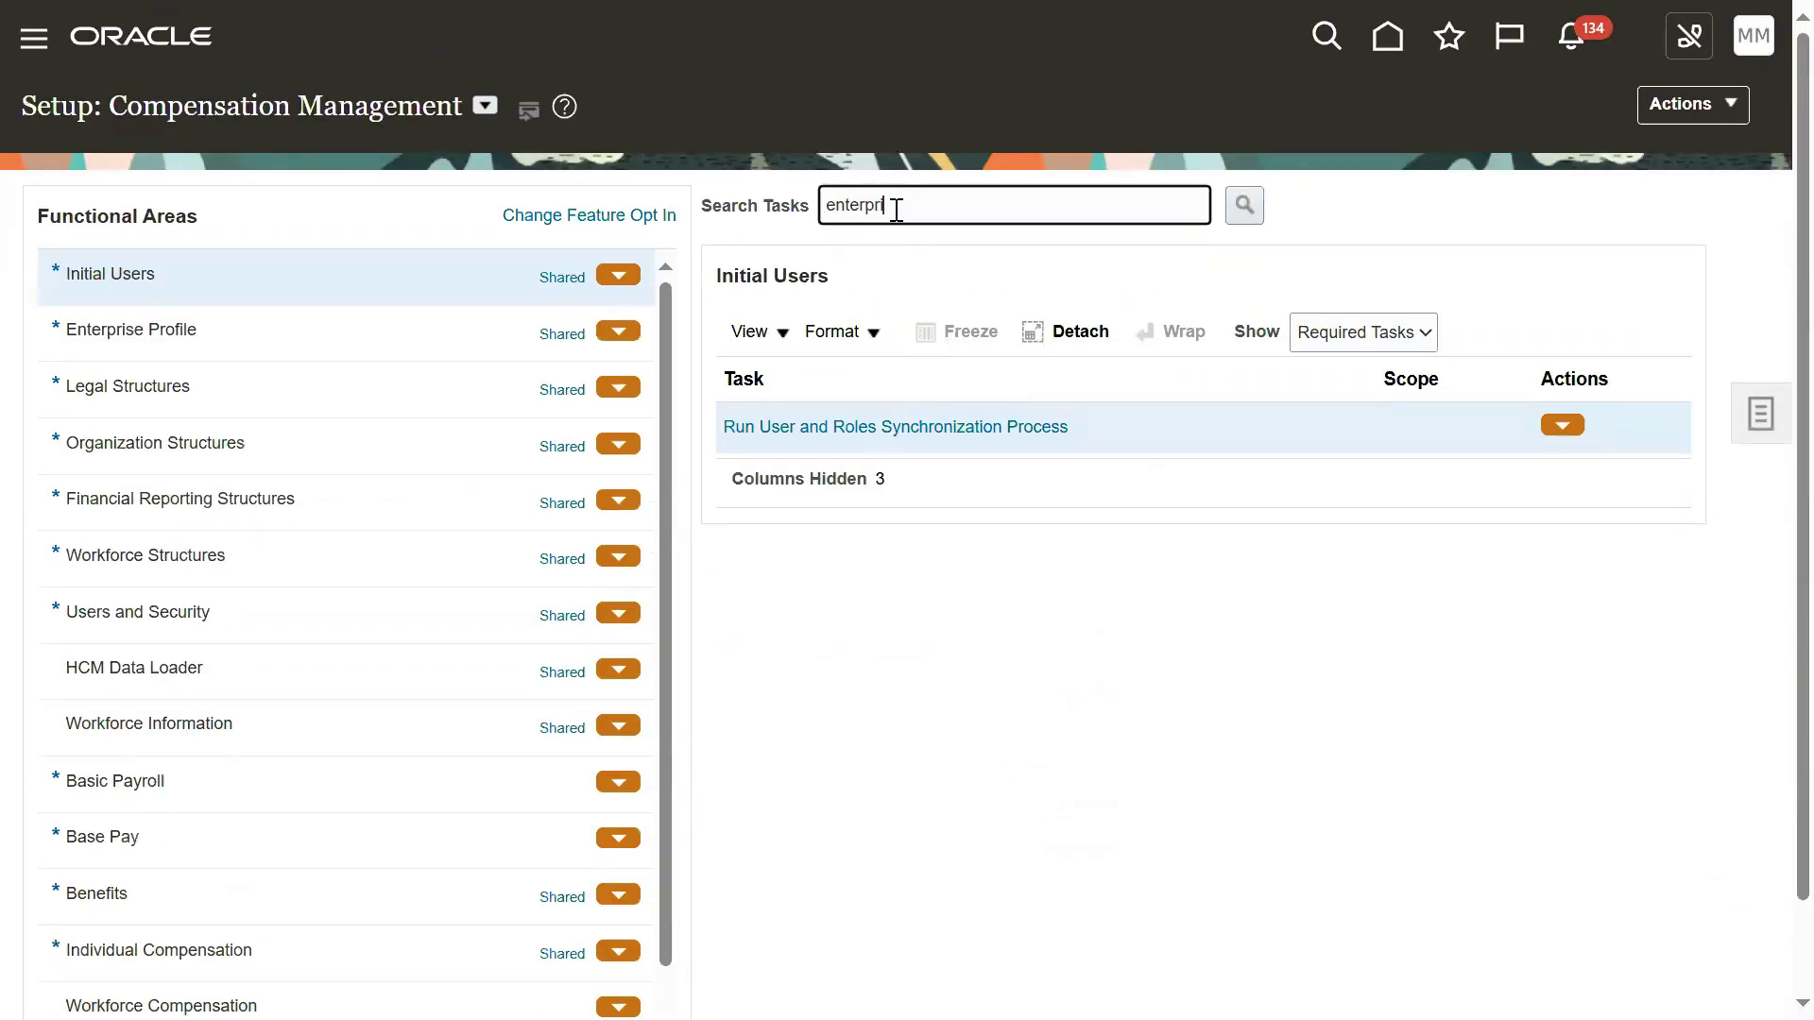
pyautogui.write('se HCM')
pyautogui.press('Return')
pyautogui.click(971, 433)
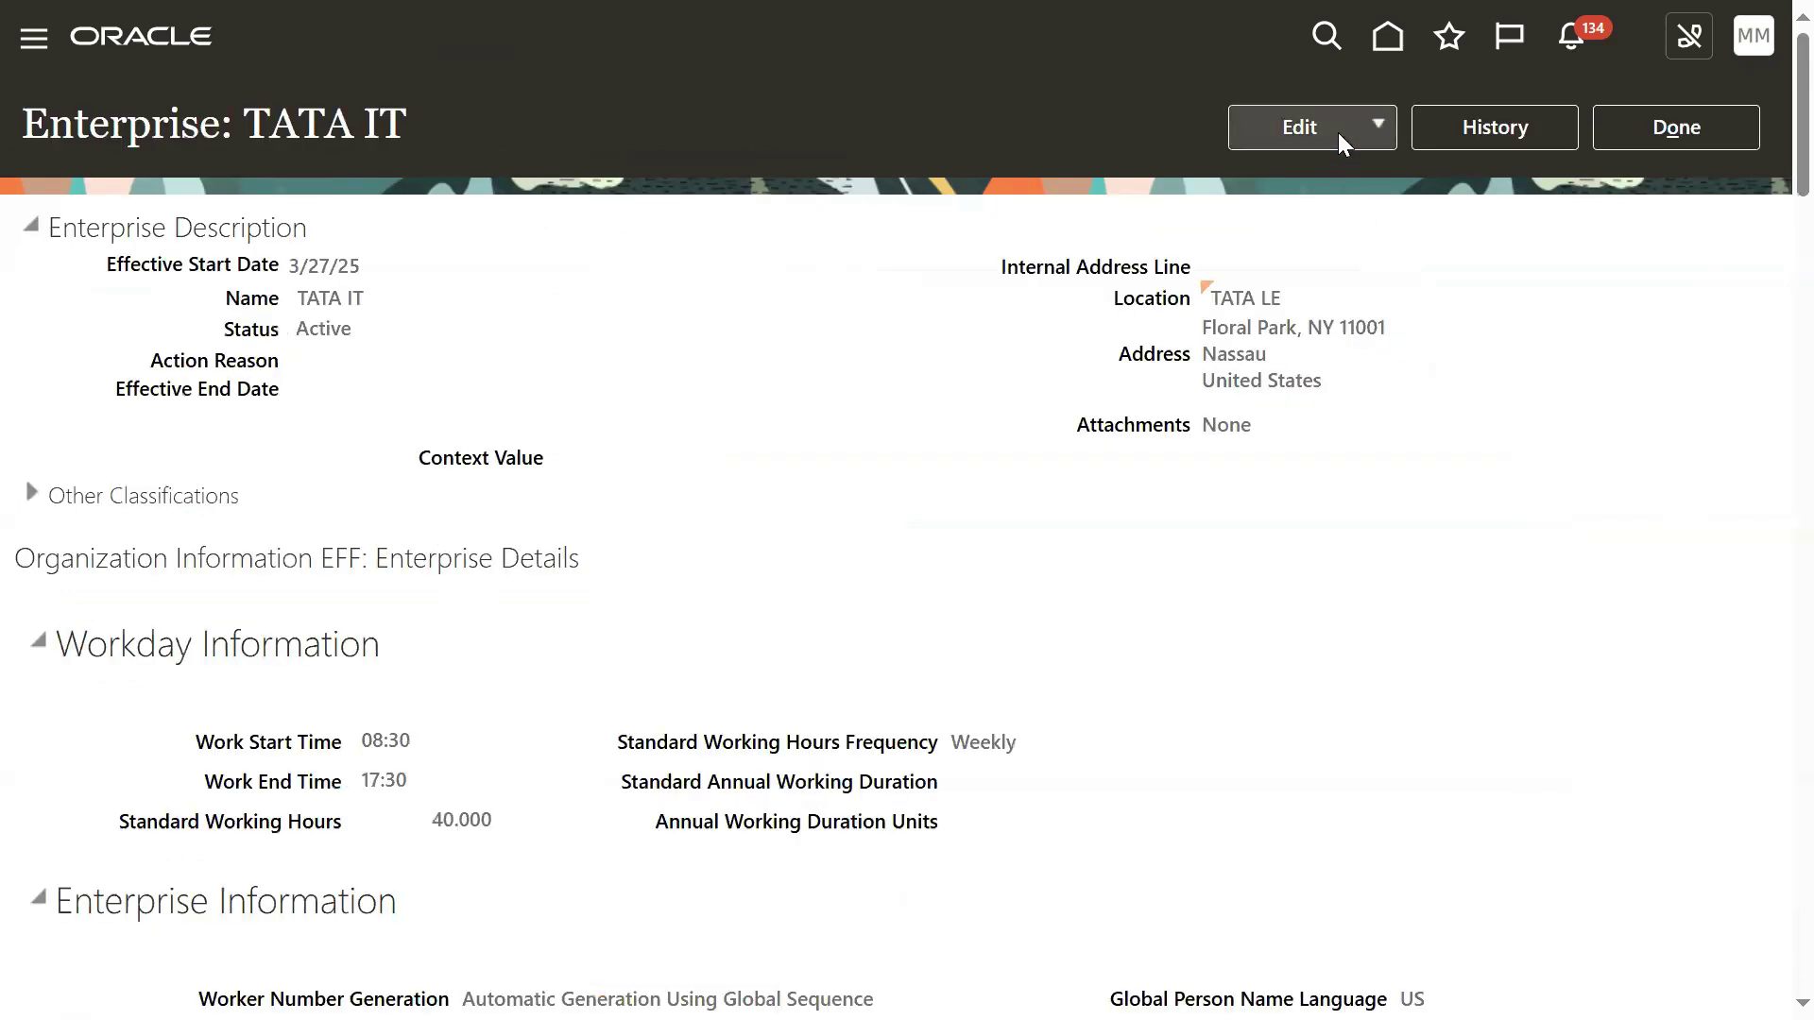
pyautogui.click(1338, 132)
# - Correct the enterprise record, setting Person Number Generation Method to Manual
pyautogui.click(1321, 218)
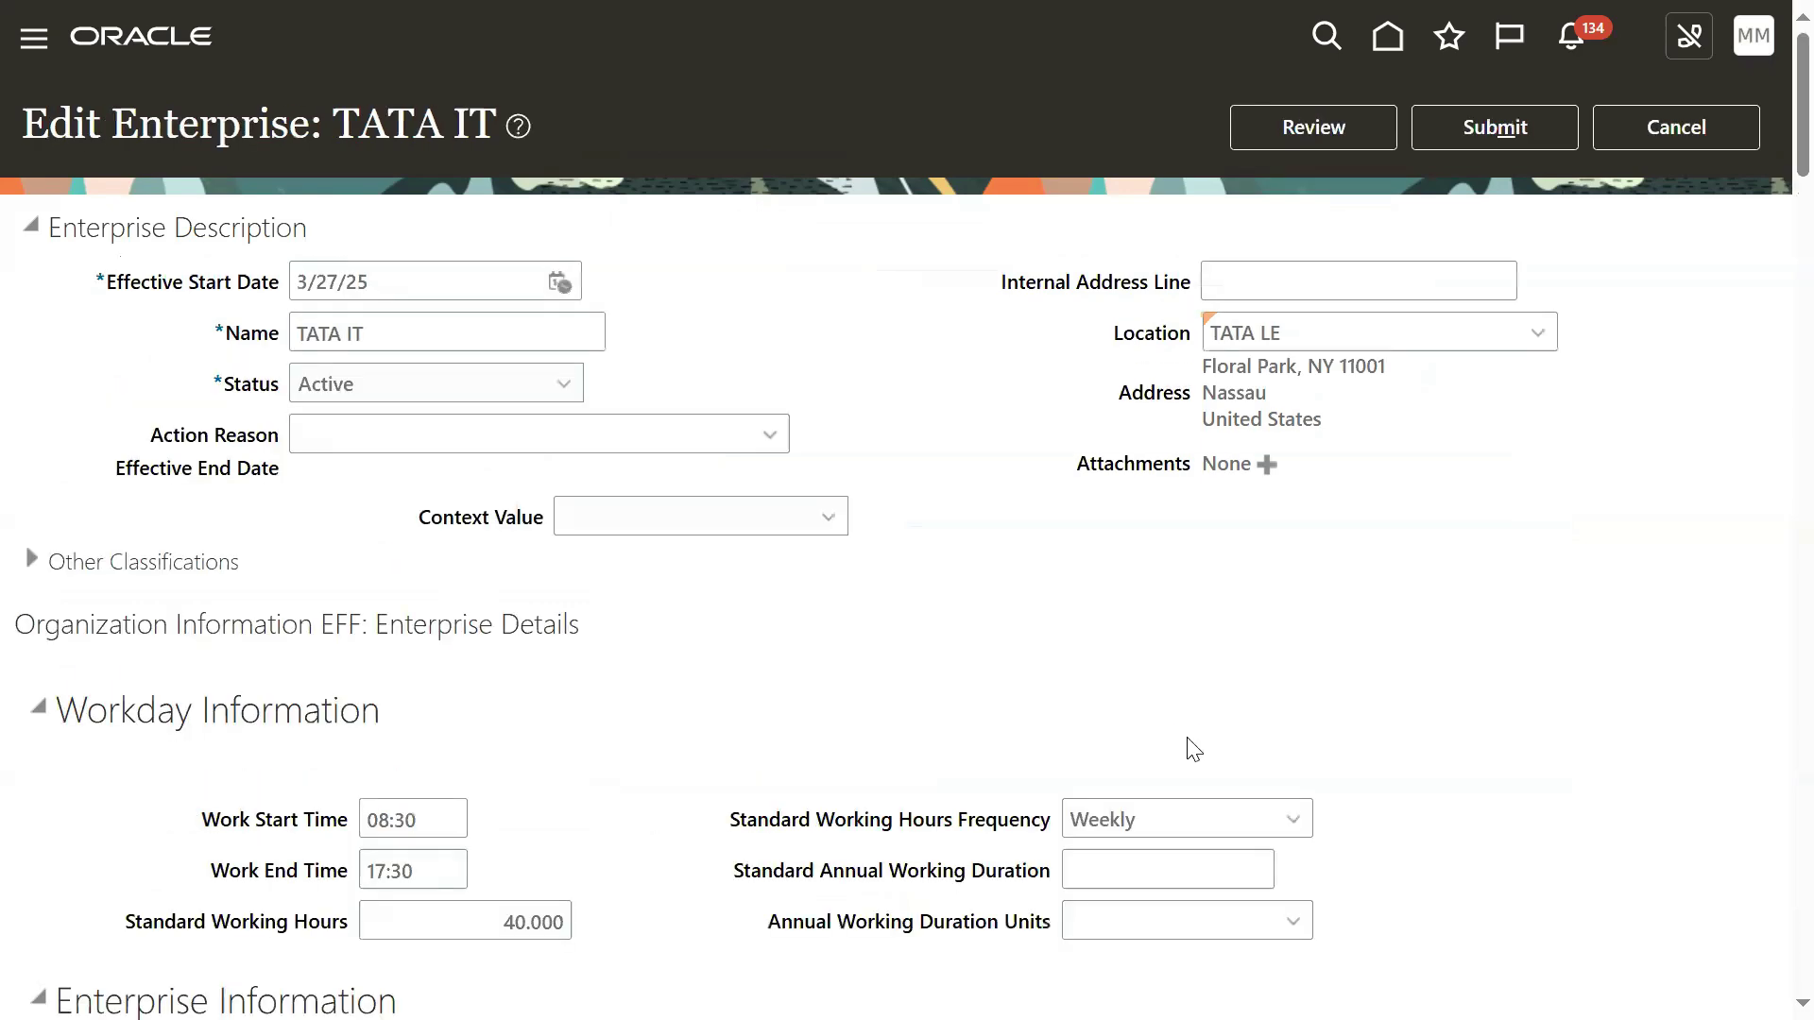
pyautogui.scroll(-6, 1192, 748)
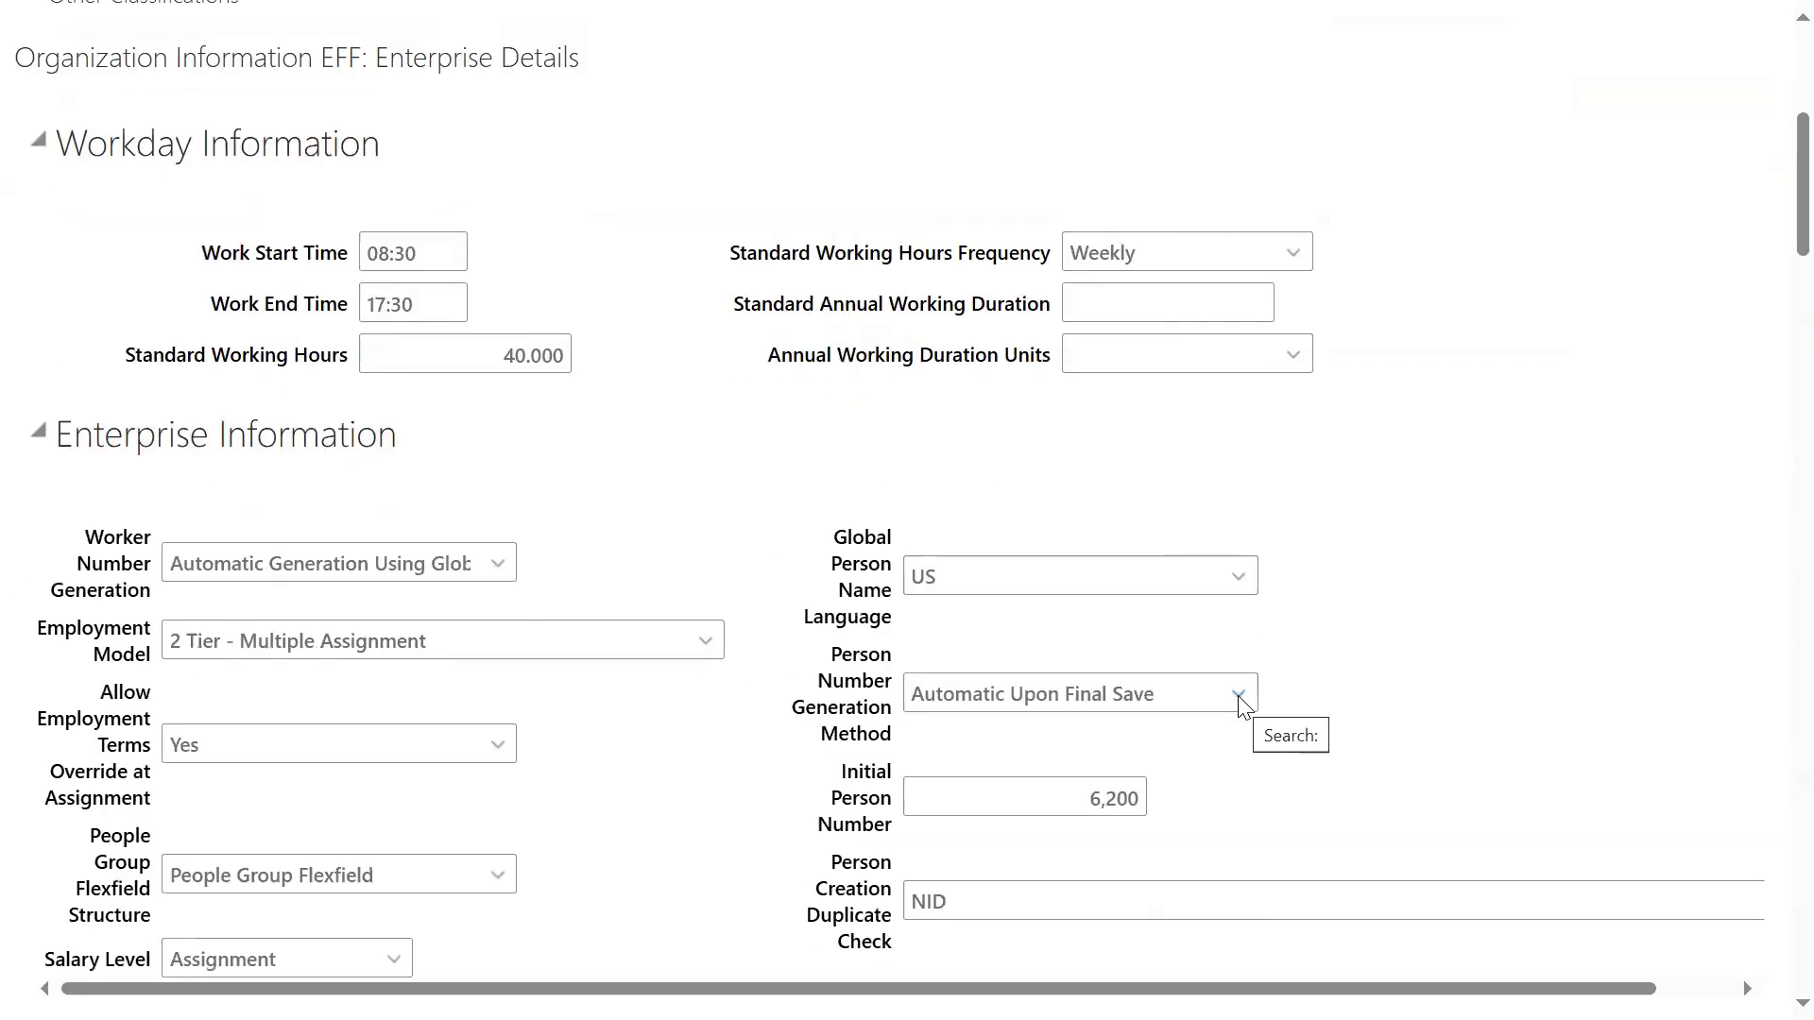
pyautogui.click(1239, 696)
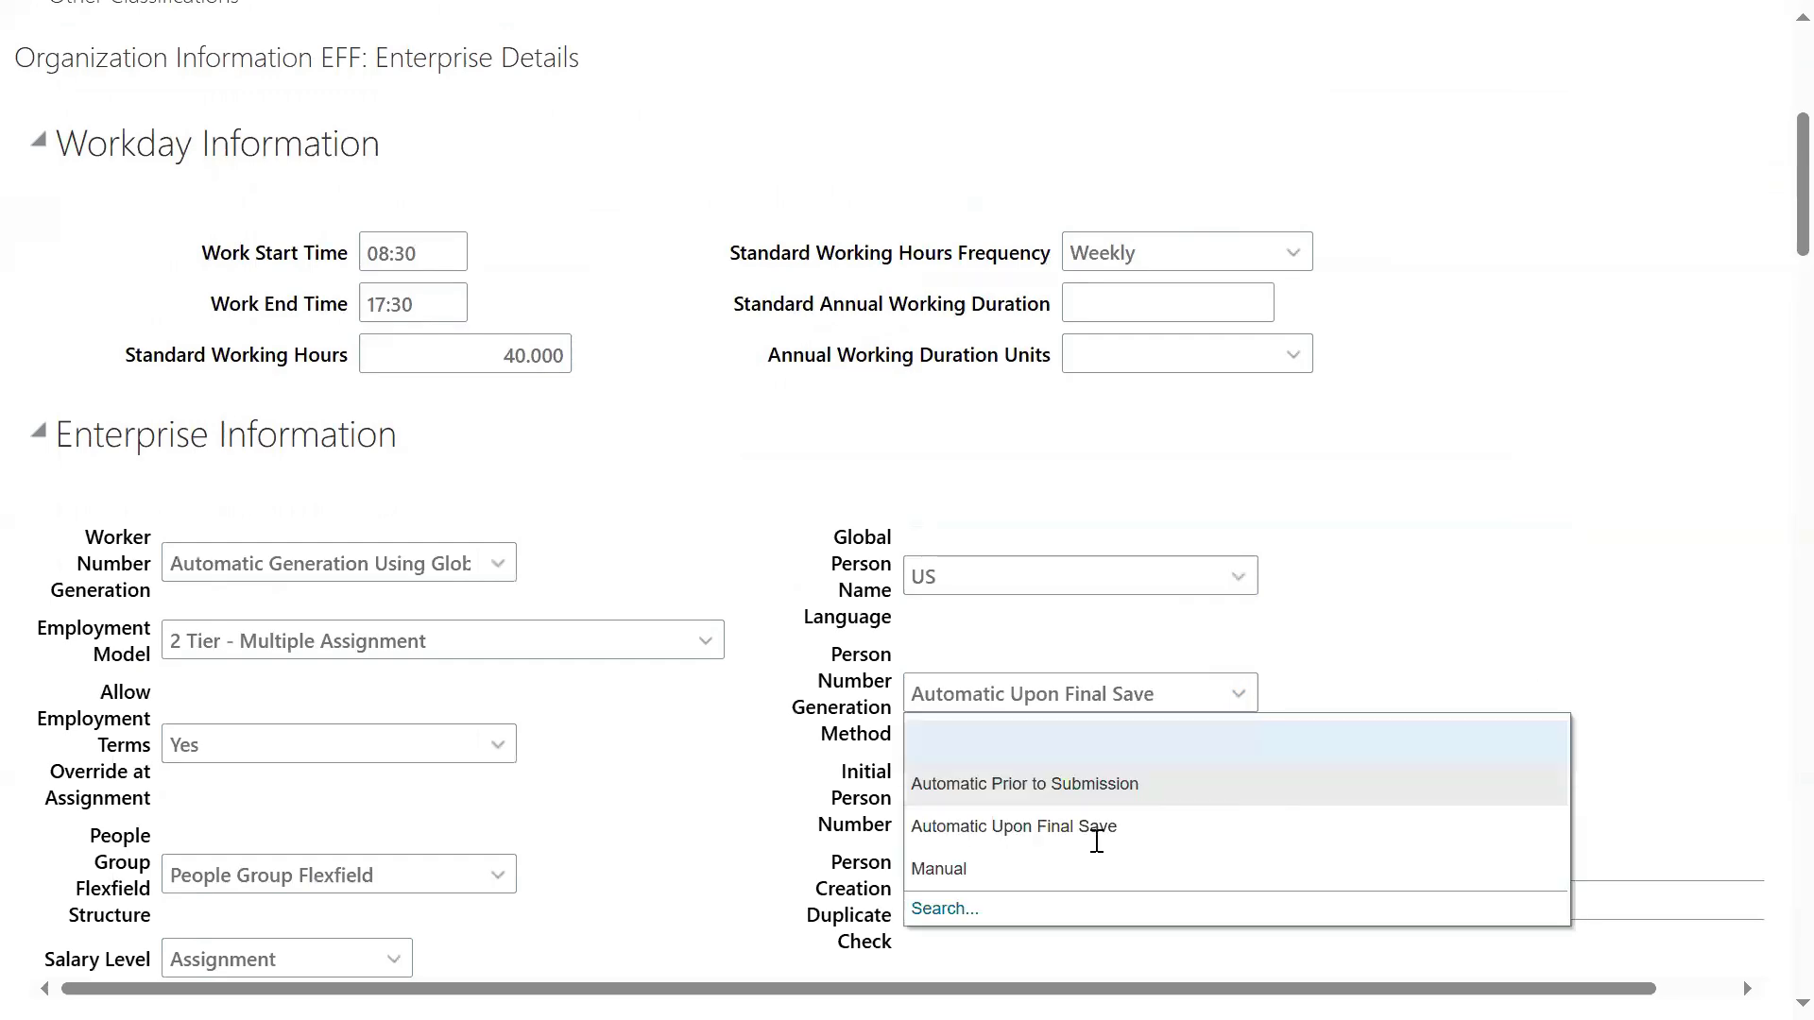
pyautogui.click(1039, 869)
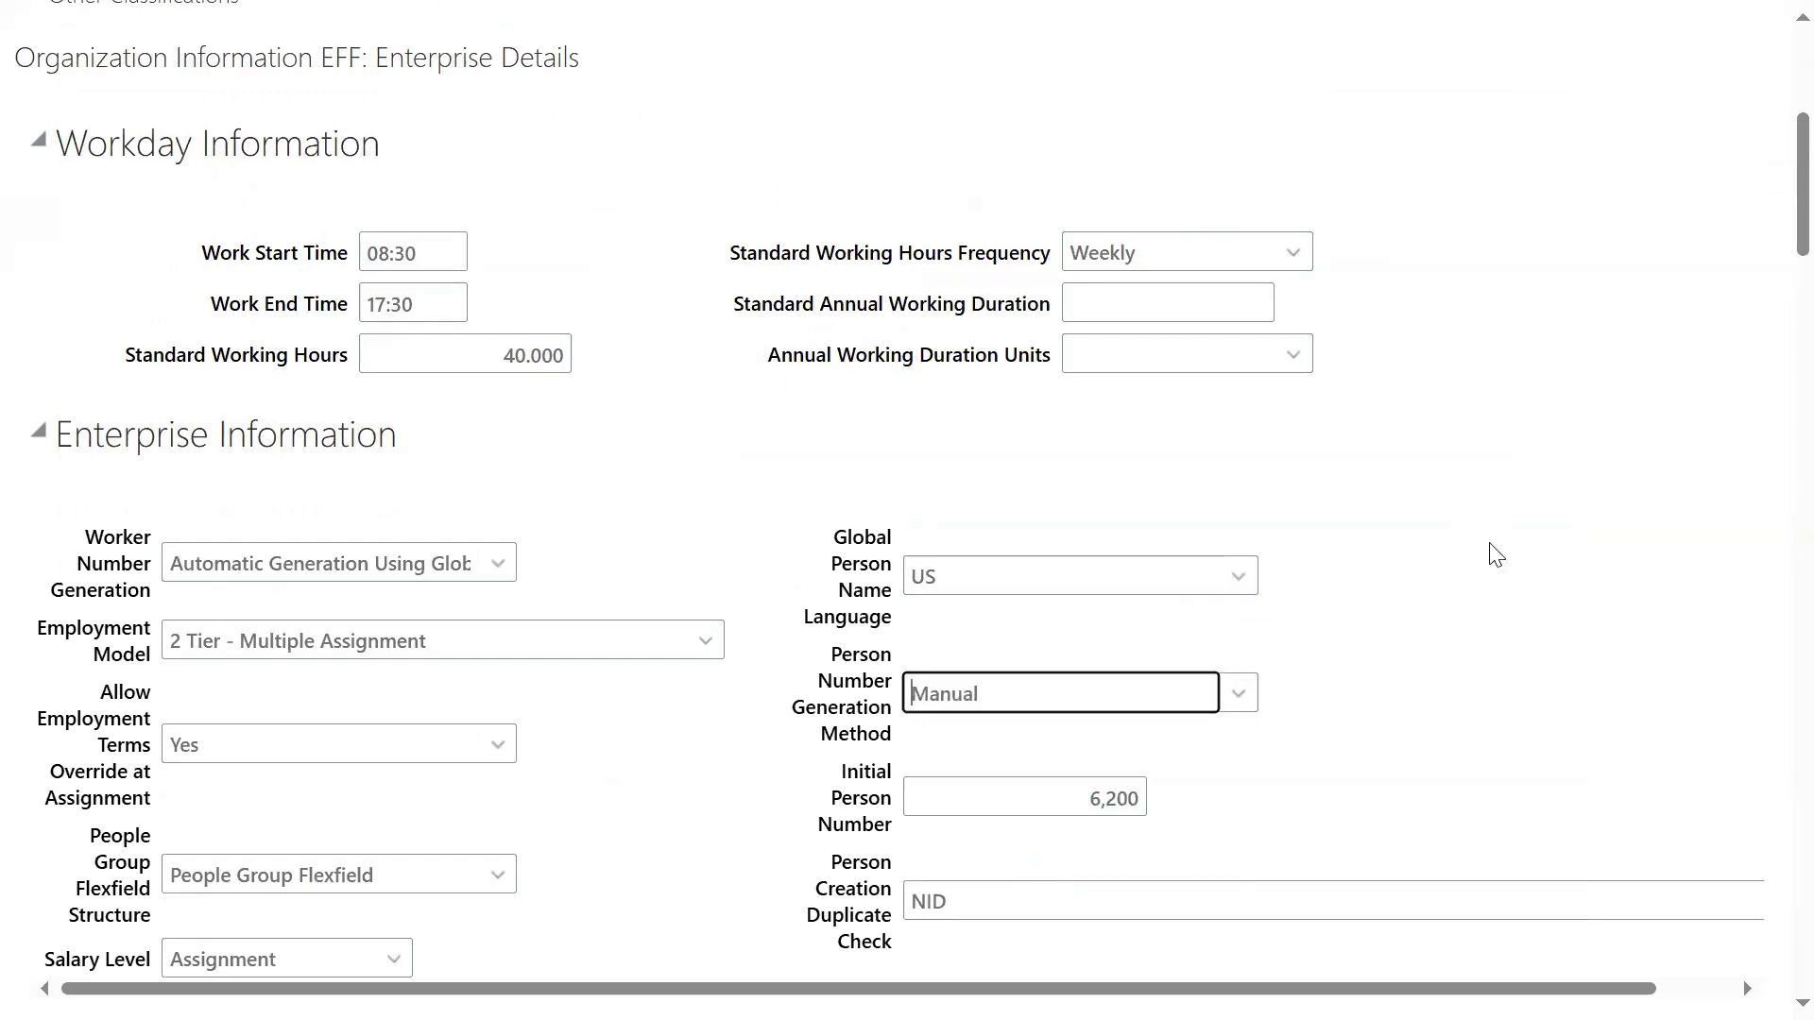
pyautogui.scroll(6, 1488, 555)
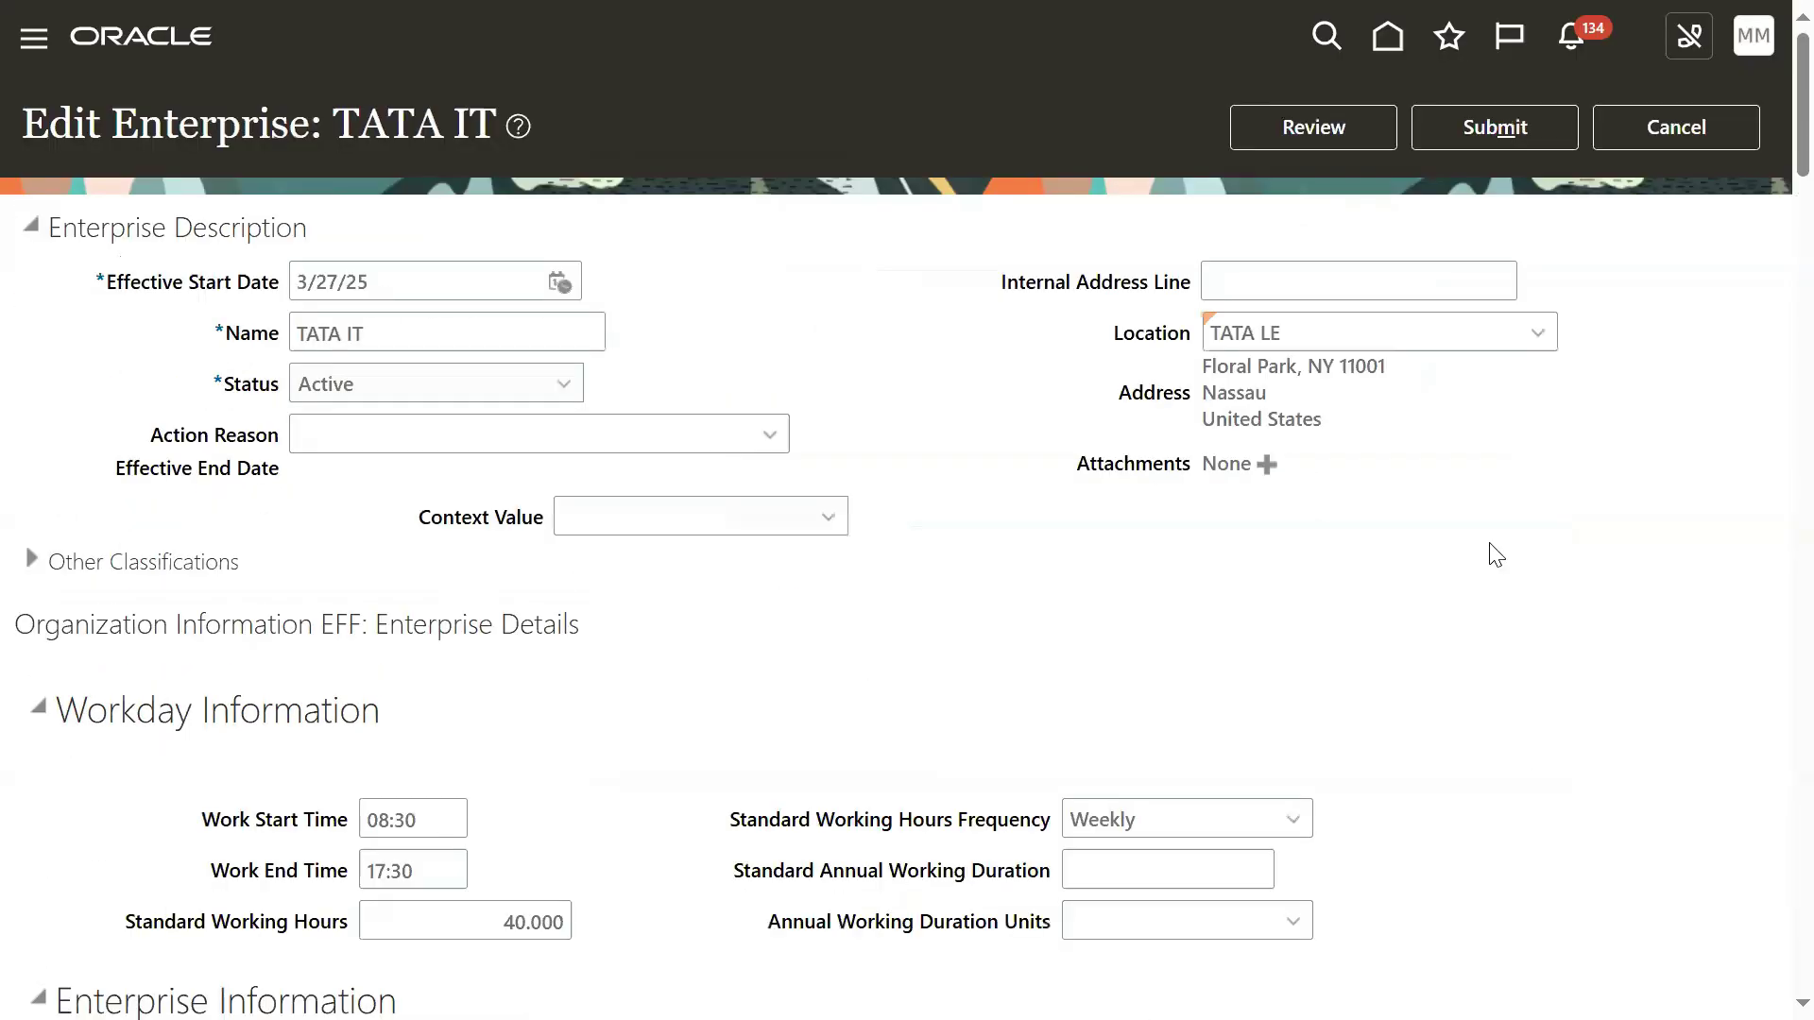
# - Review, submit and confirm the TATA IT enterprise correction
pyautogui.click(1381, 115)
pyautogui.click(1462, 130)
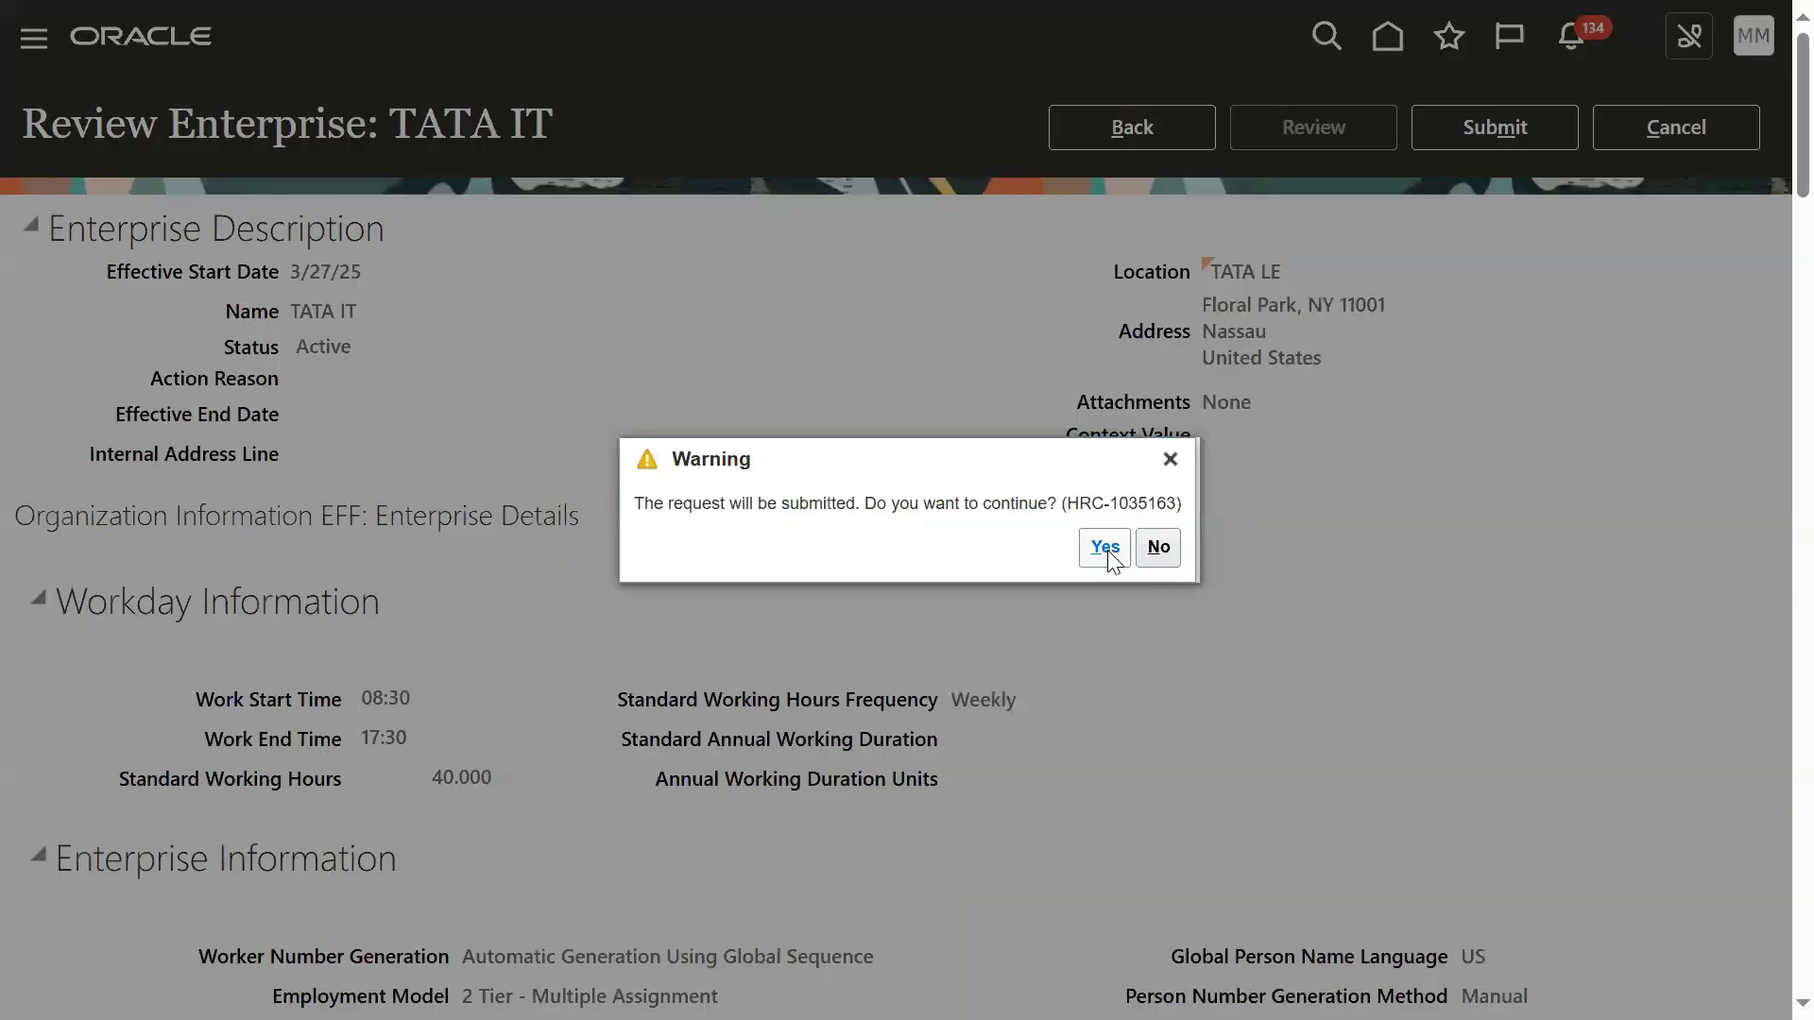
pyautogui.click(1104, 547)
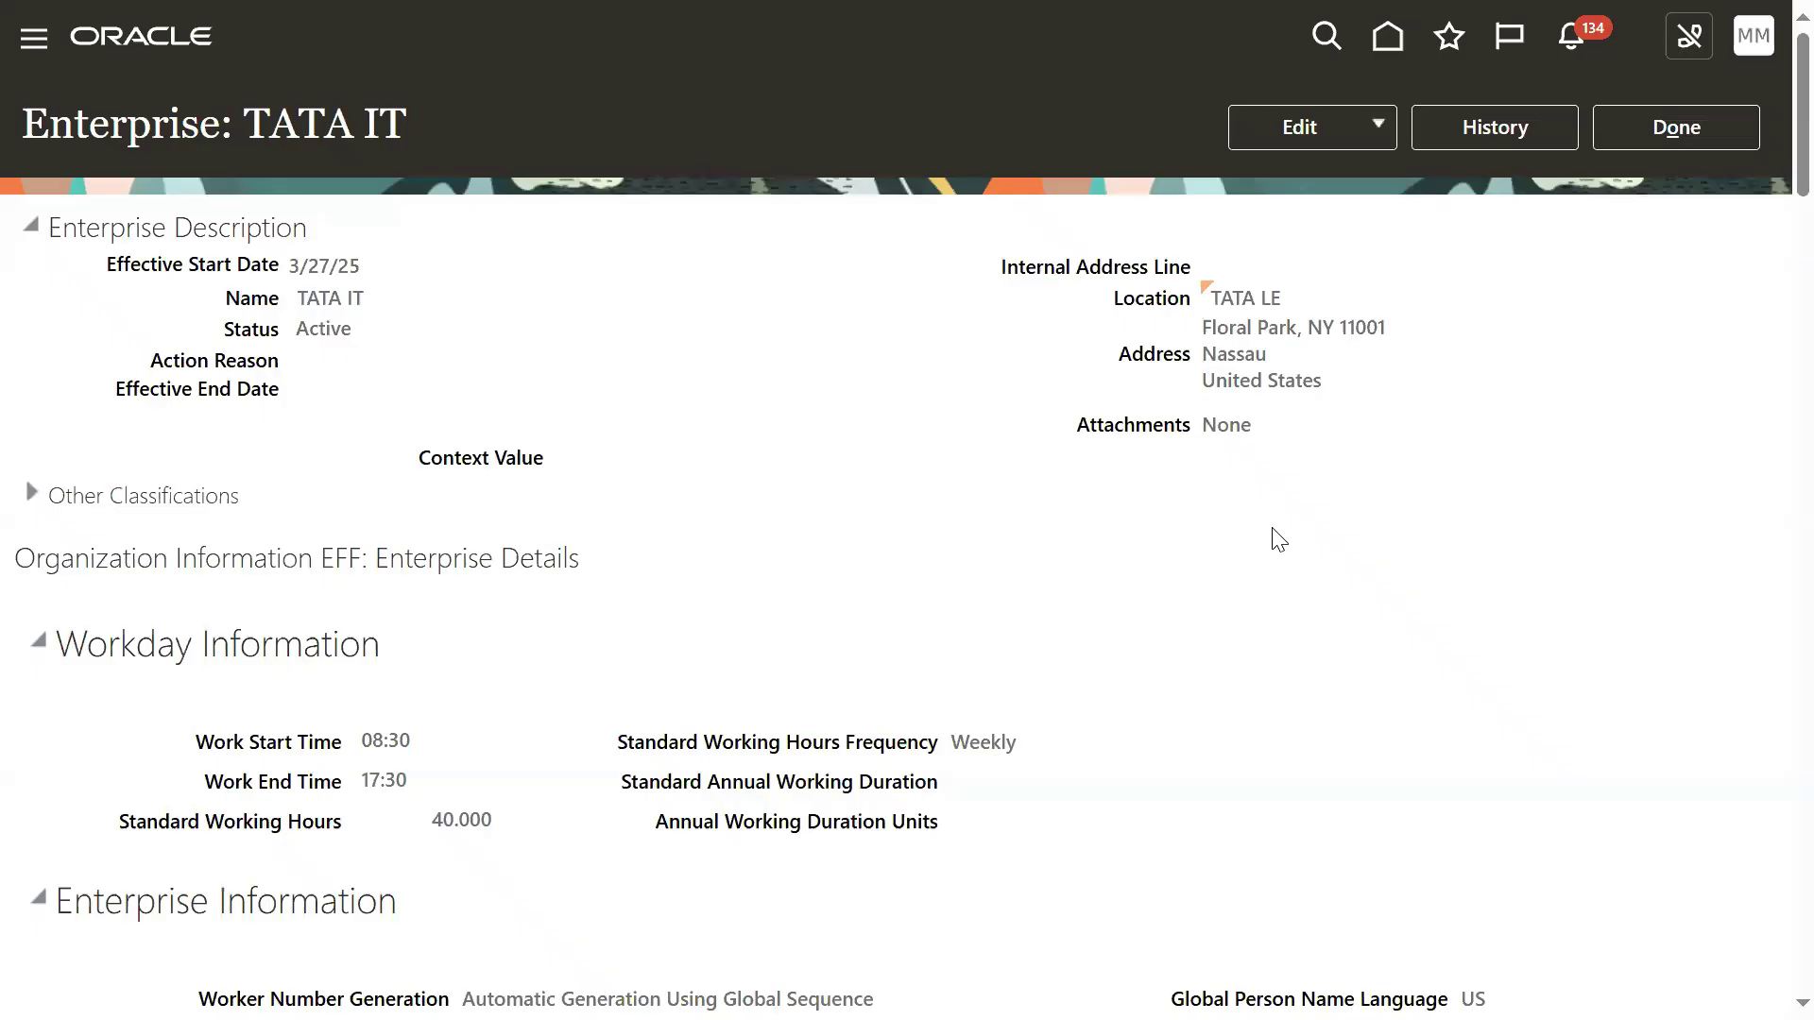
pyautogui.click(1652, 142)
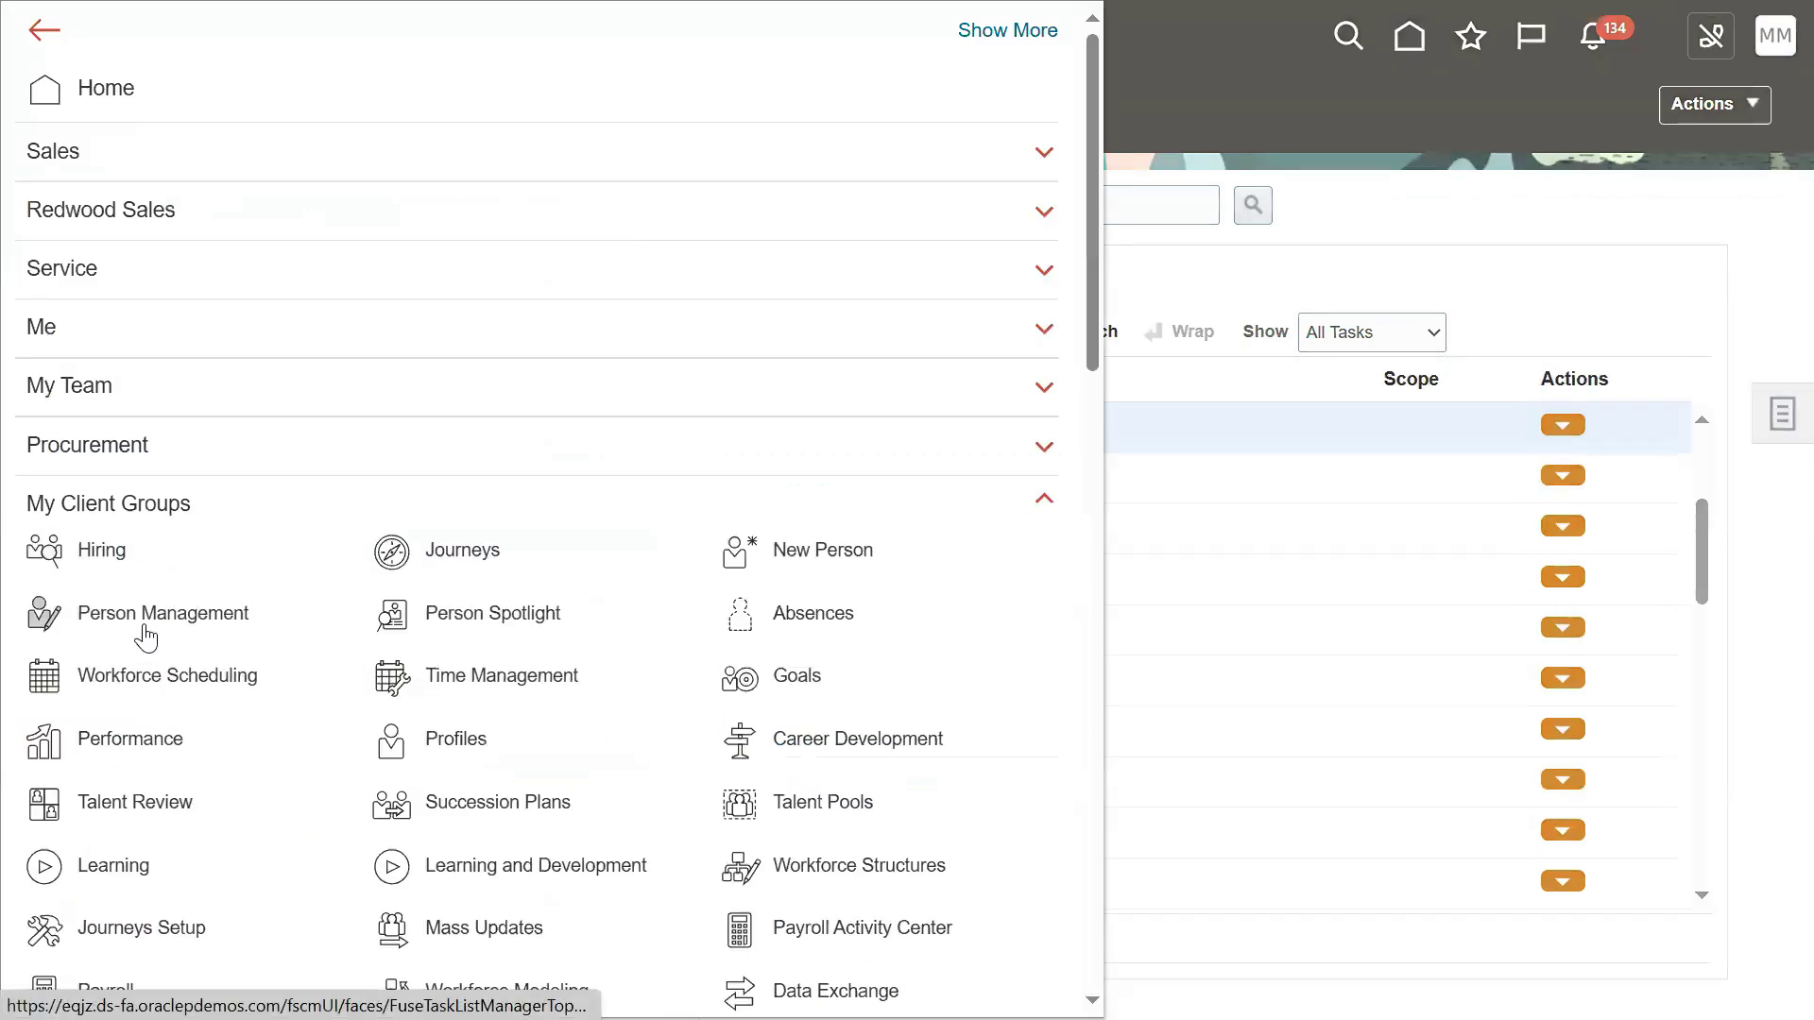
# - Find the employee again in Person Management by person number and open their record
pyautogui.click(167, 614)
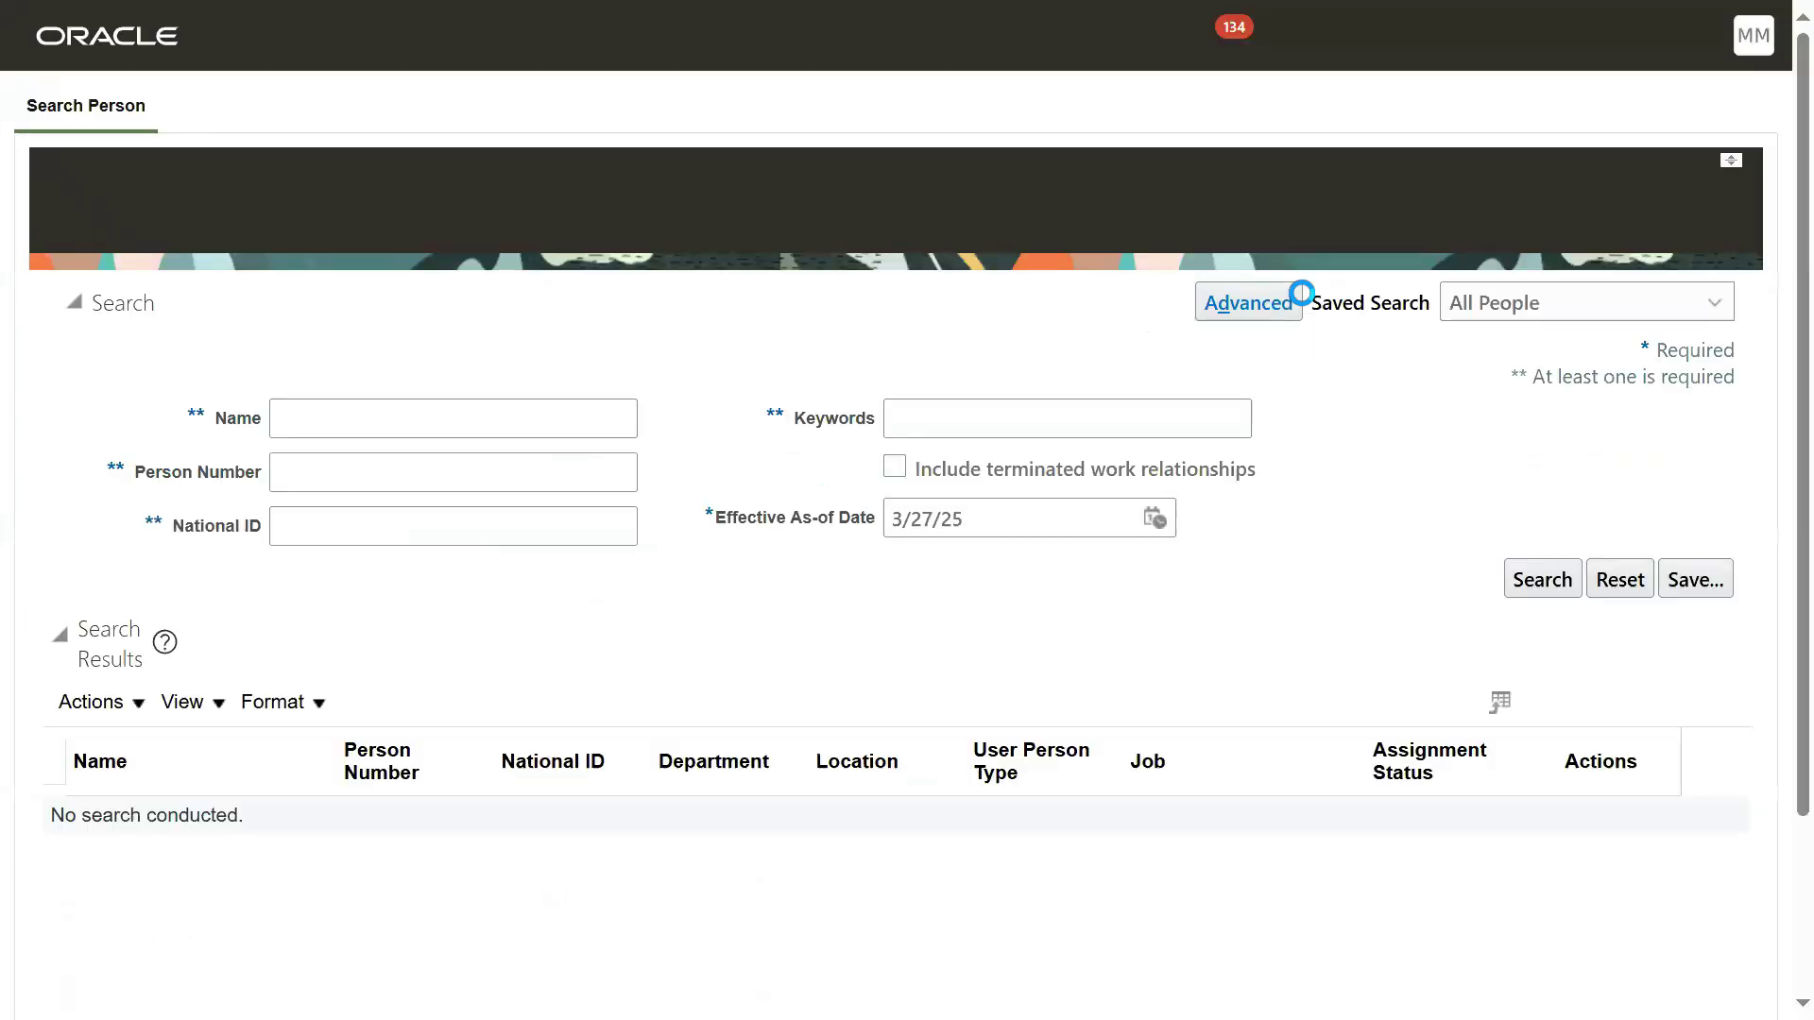
pyautogui.click(431, 457)
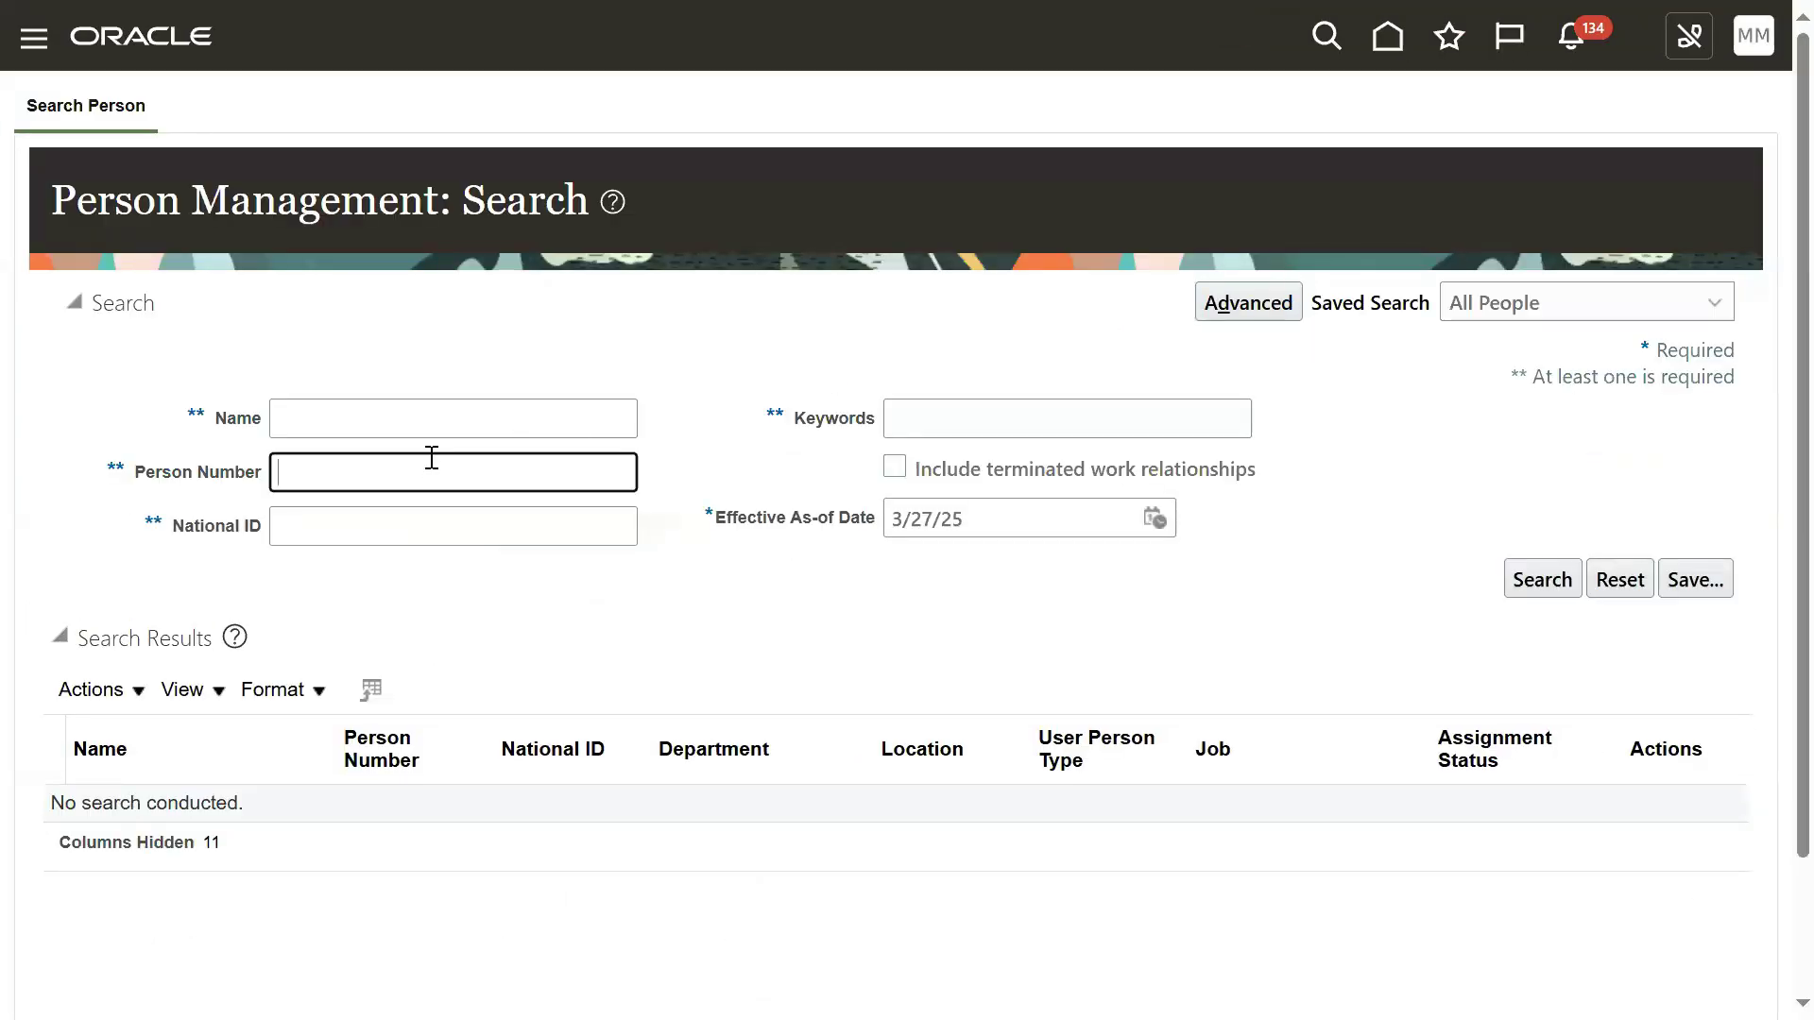
pyautogui.write('7510')
pyautogui.click(1541, 580)
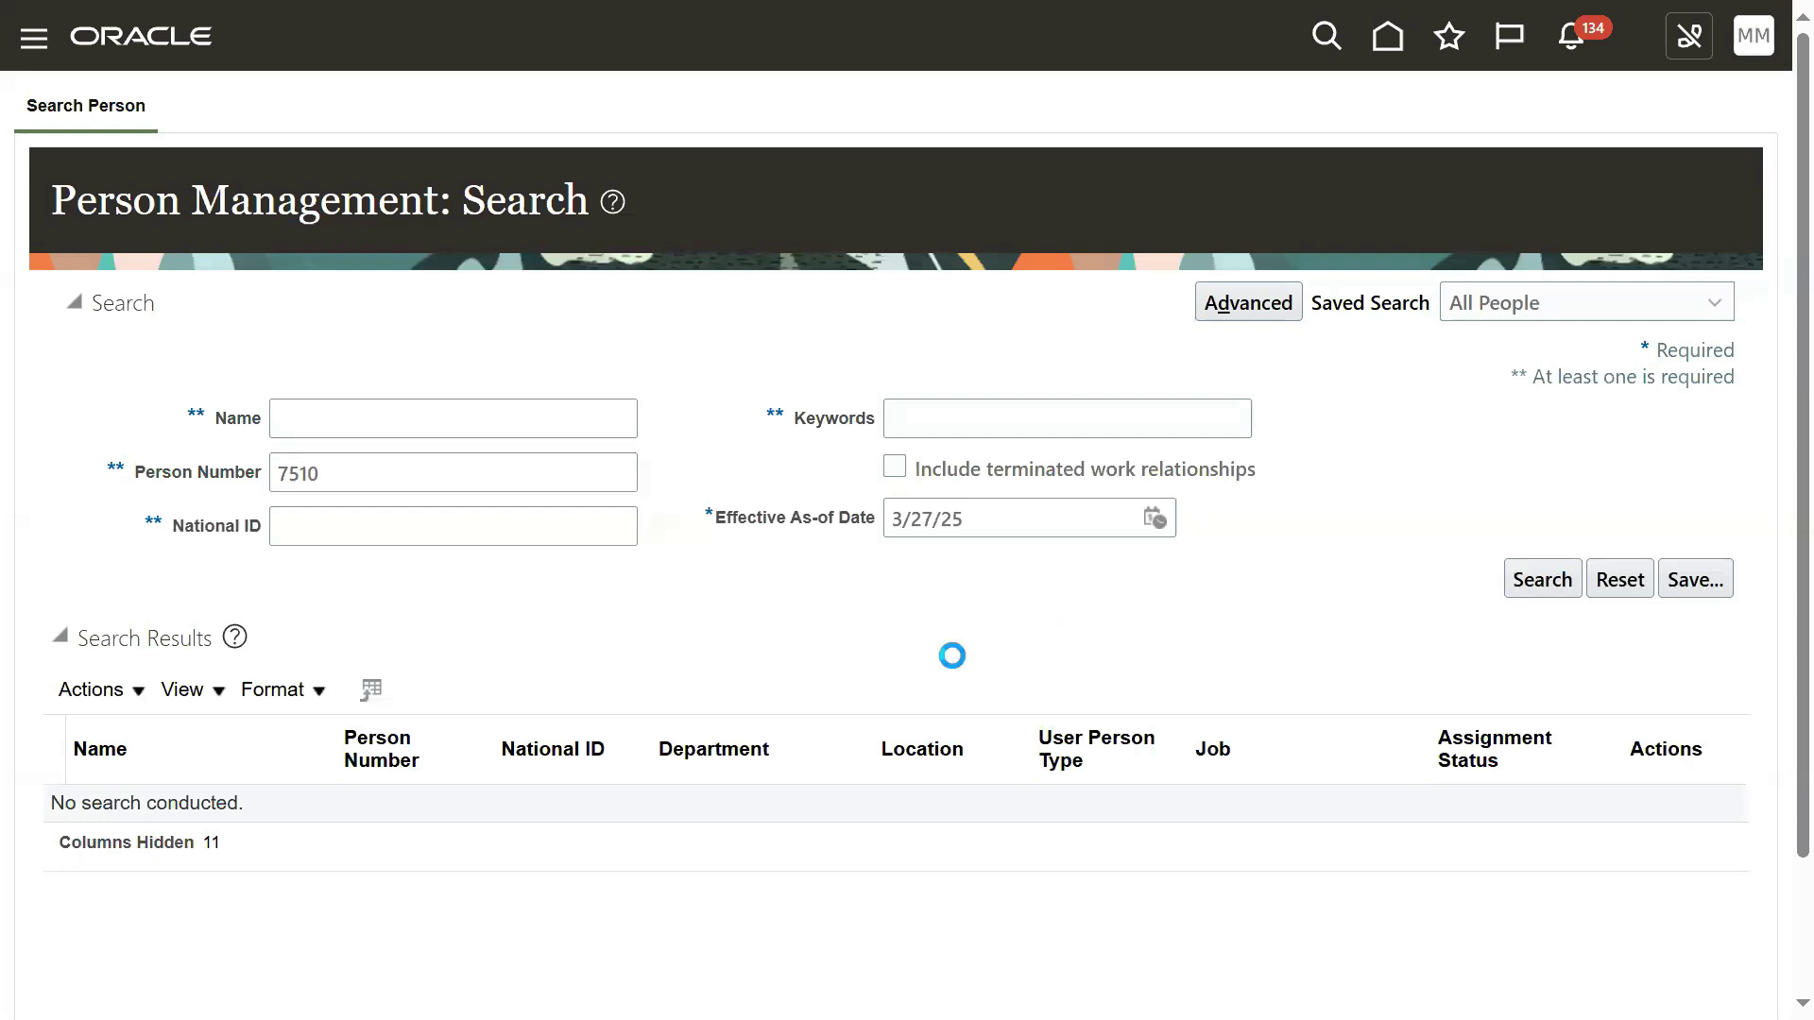
pyautogui.click(92, 813)
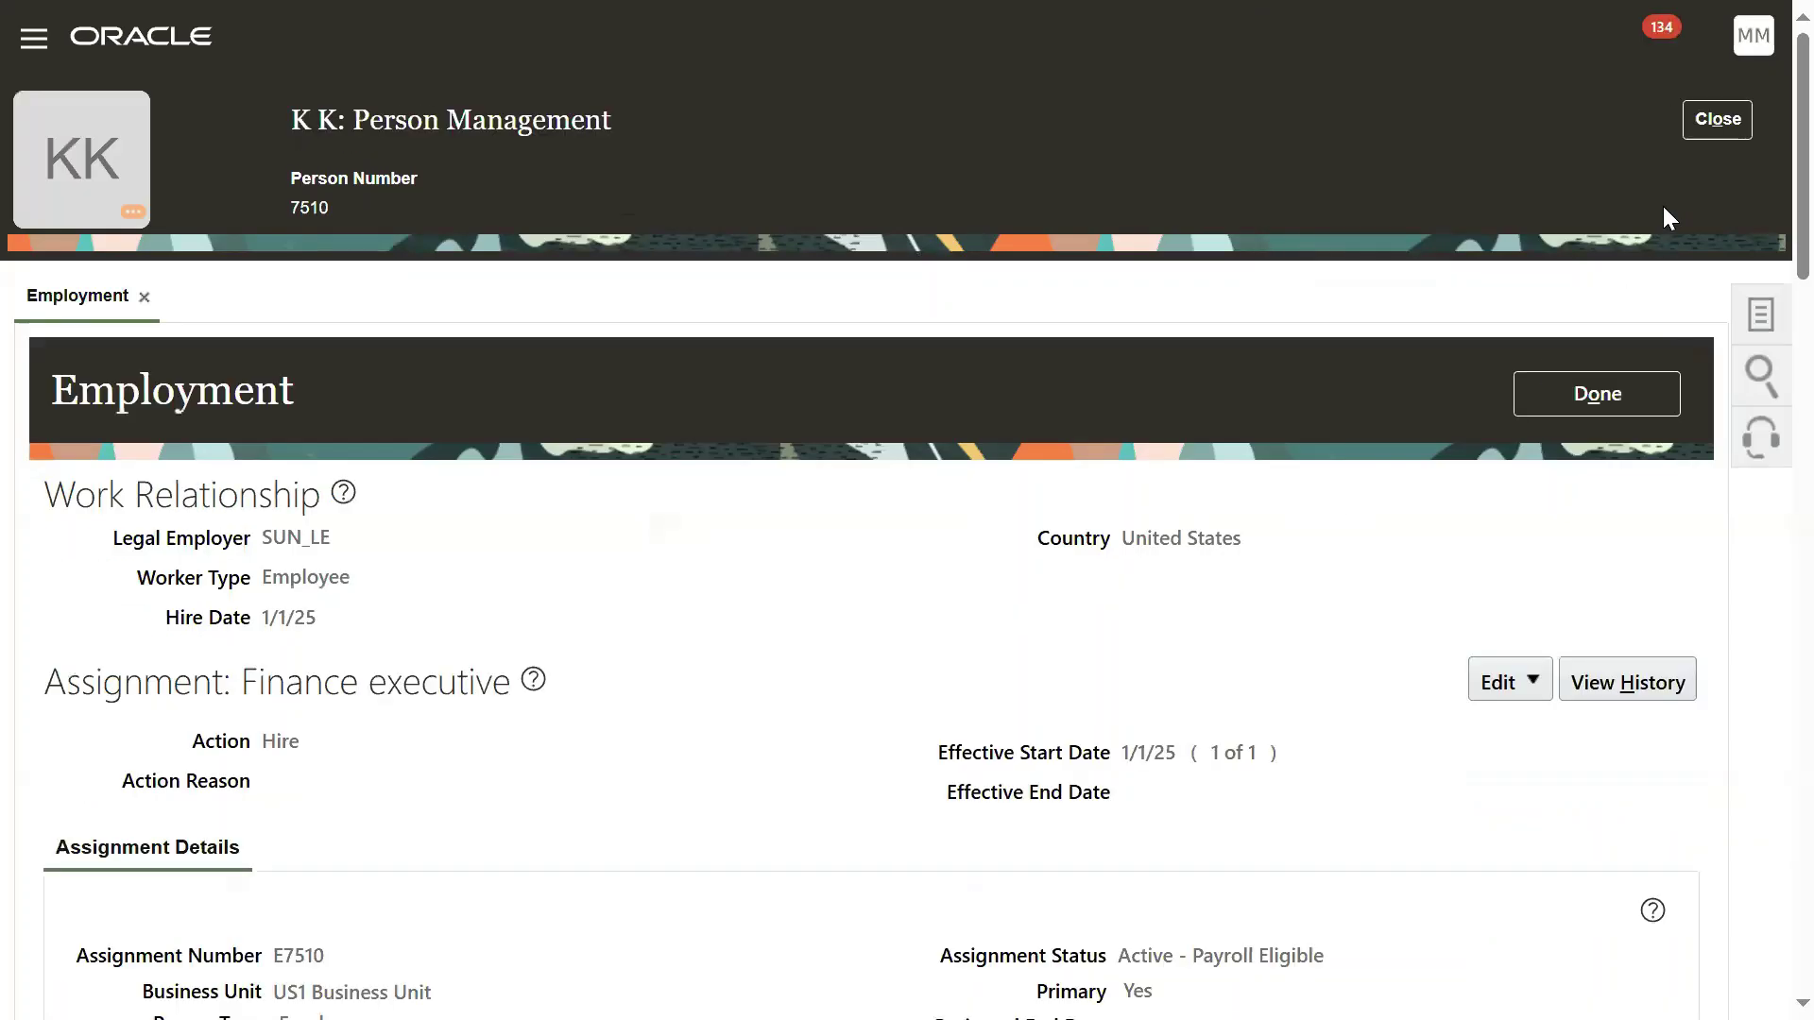
# - Open the employee's Person details from the Tasks panel
pyautogui.click(1735, 329)
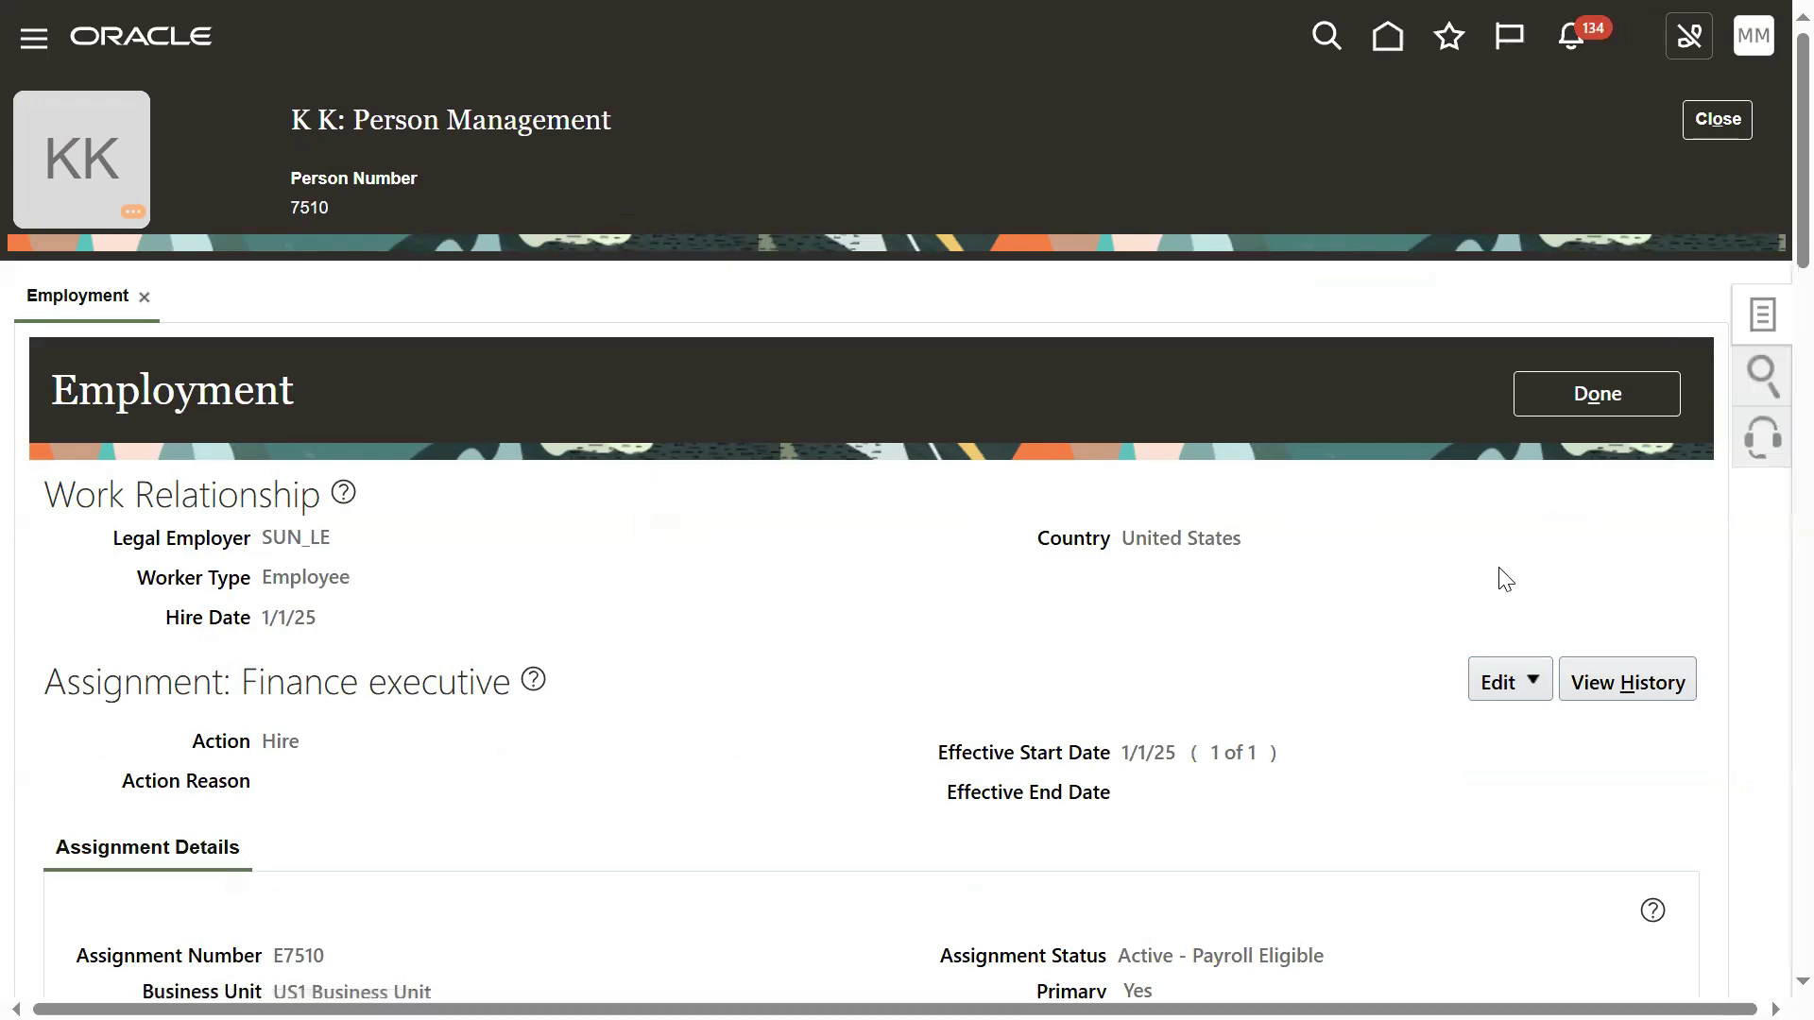
pyautogui.scroll(-2, 1632, 603)
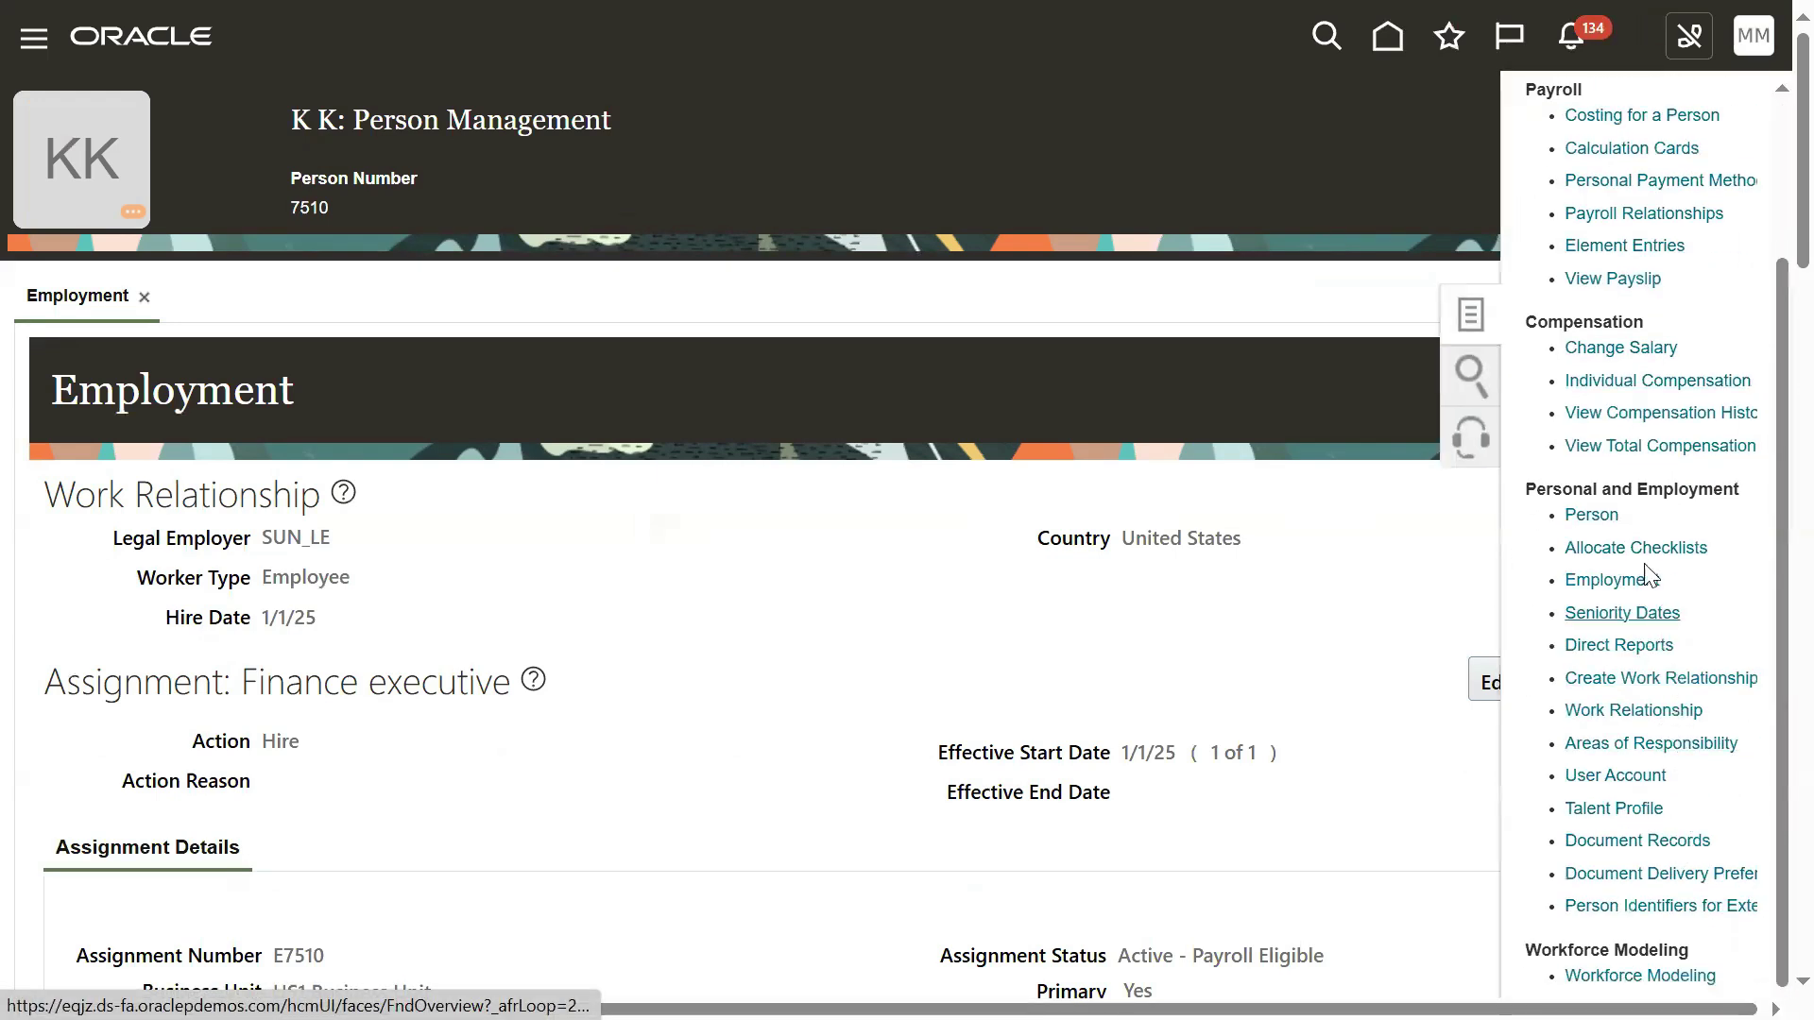
pyautogui.click(1606, 517)
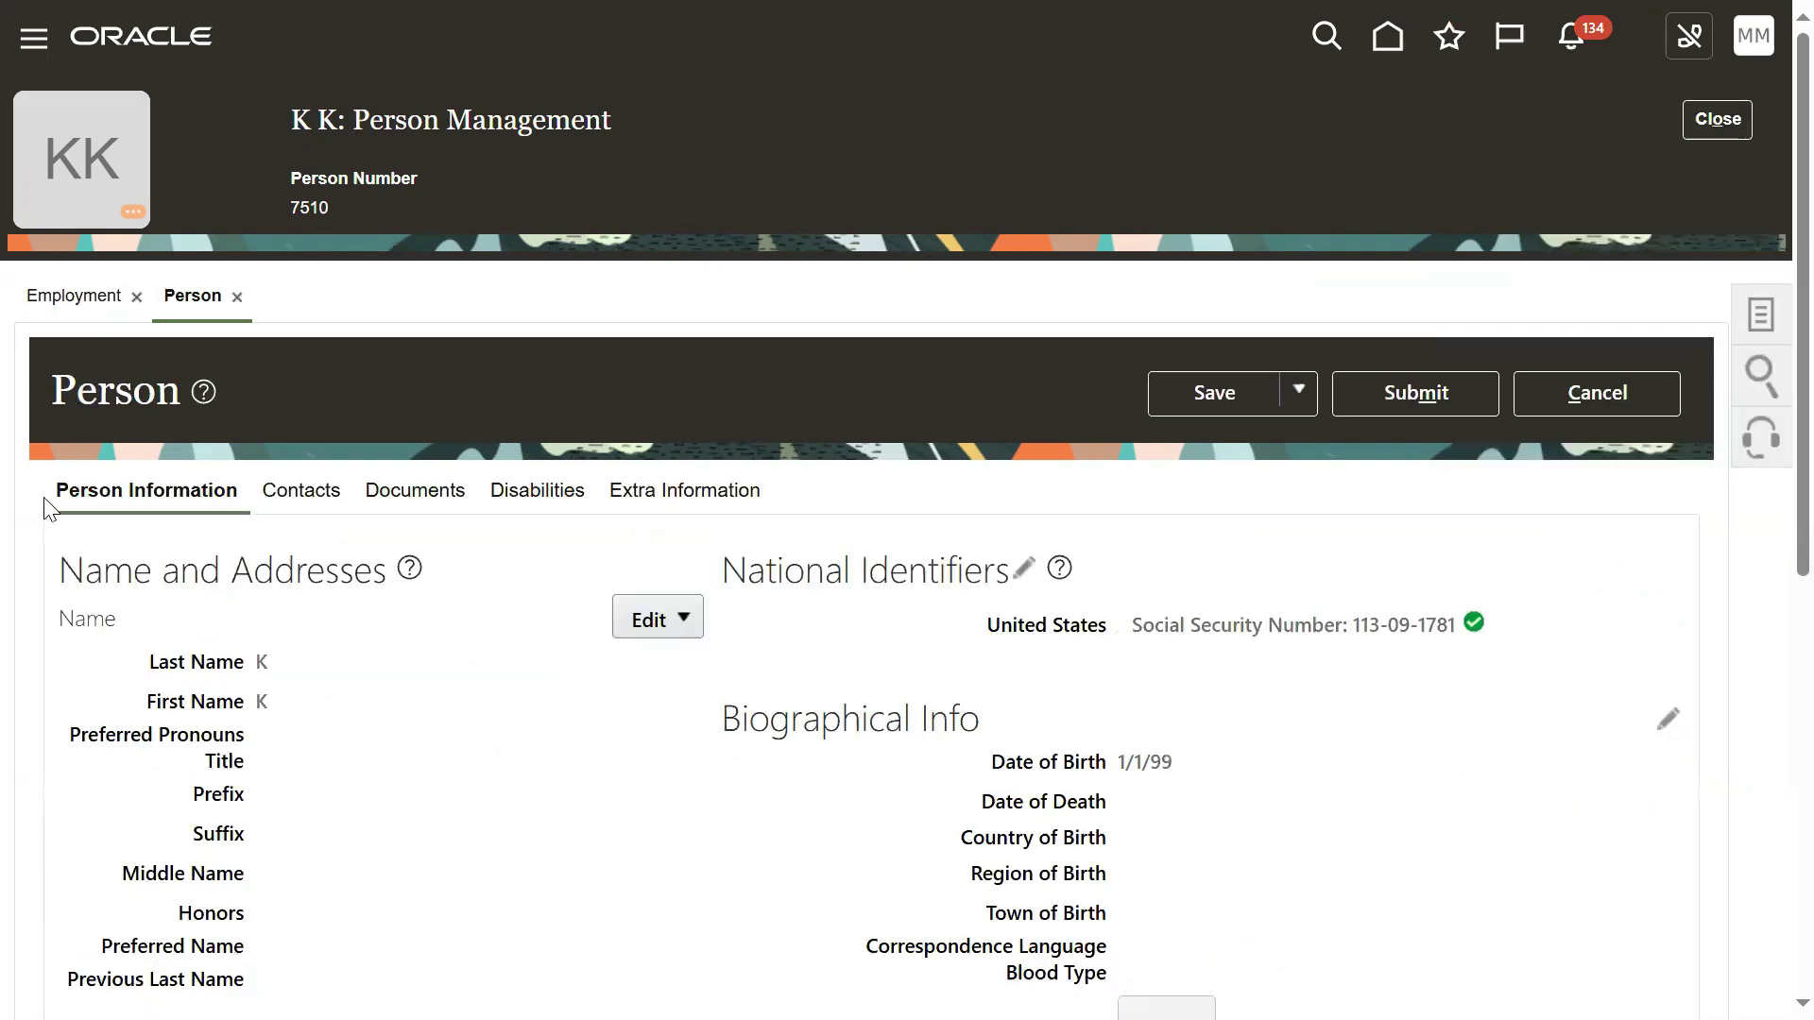
# - Edit the Person Number section, replacing the old number with the new person number
pyautogui.scroll(-8, 162, 513)
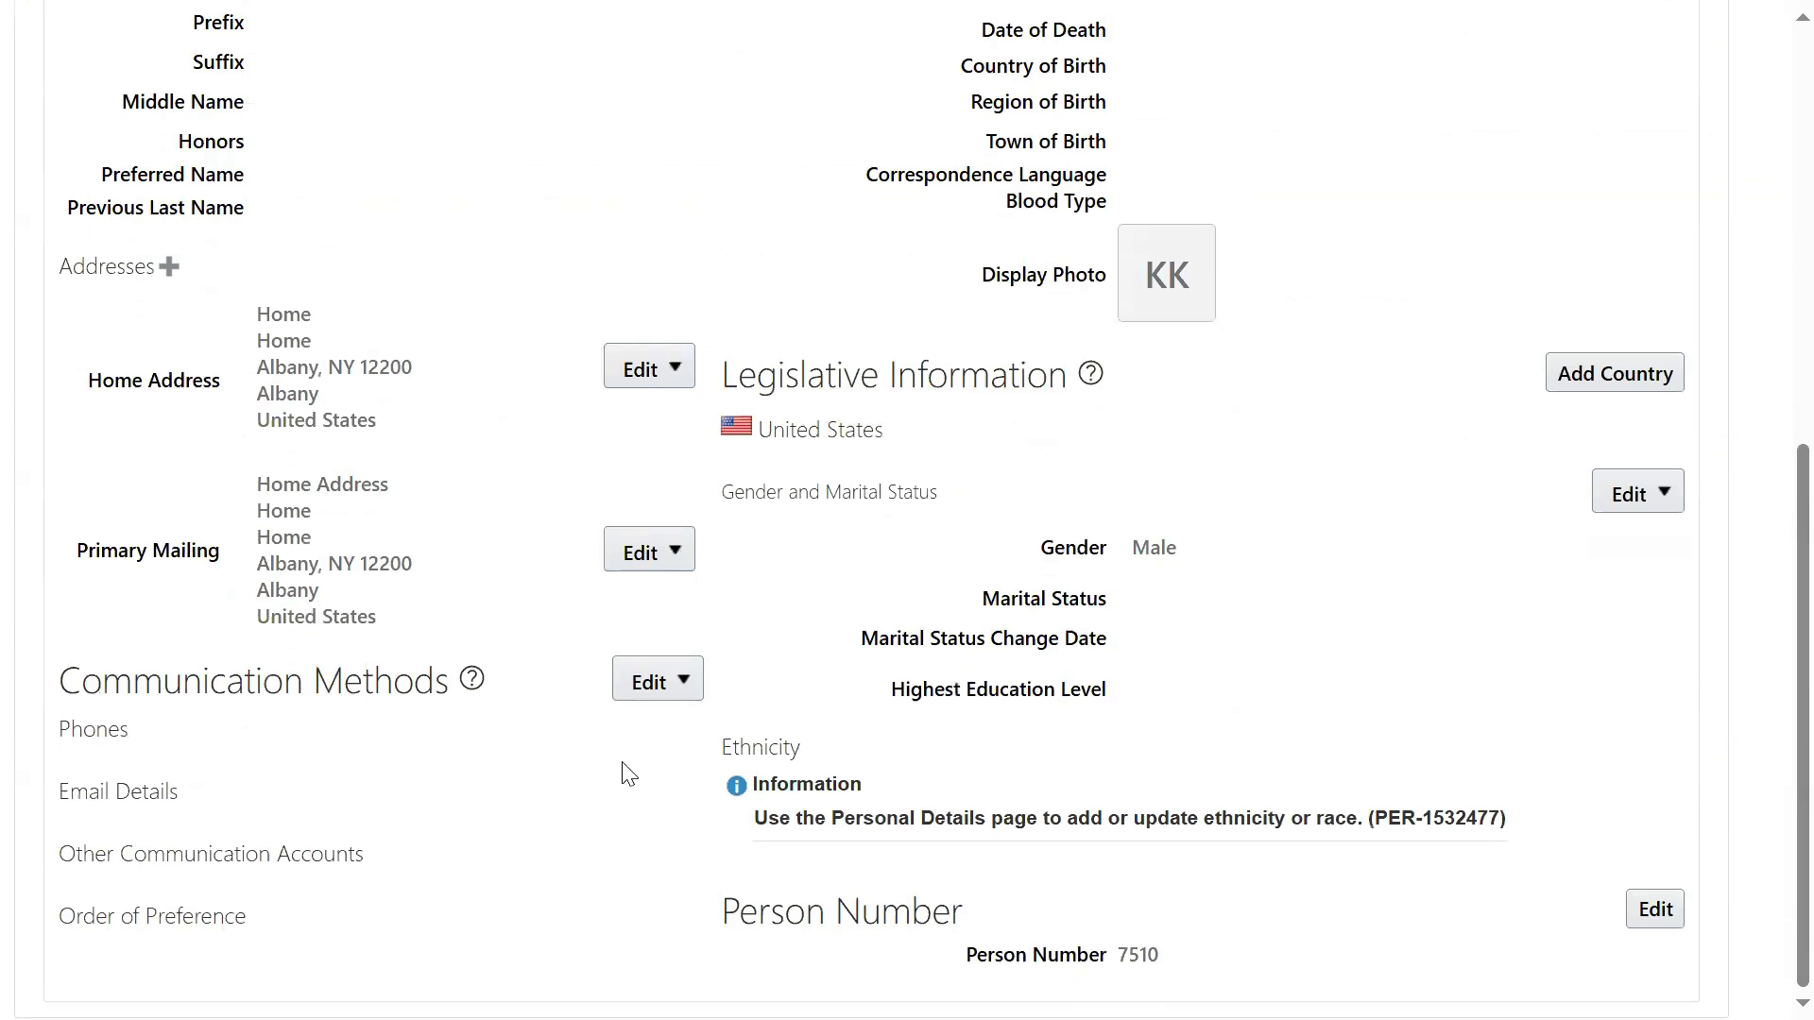
pyautogui.moveTo(723, 918); pyautogui.dragTo(595, 931)
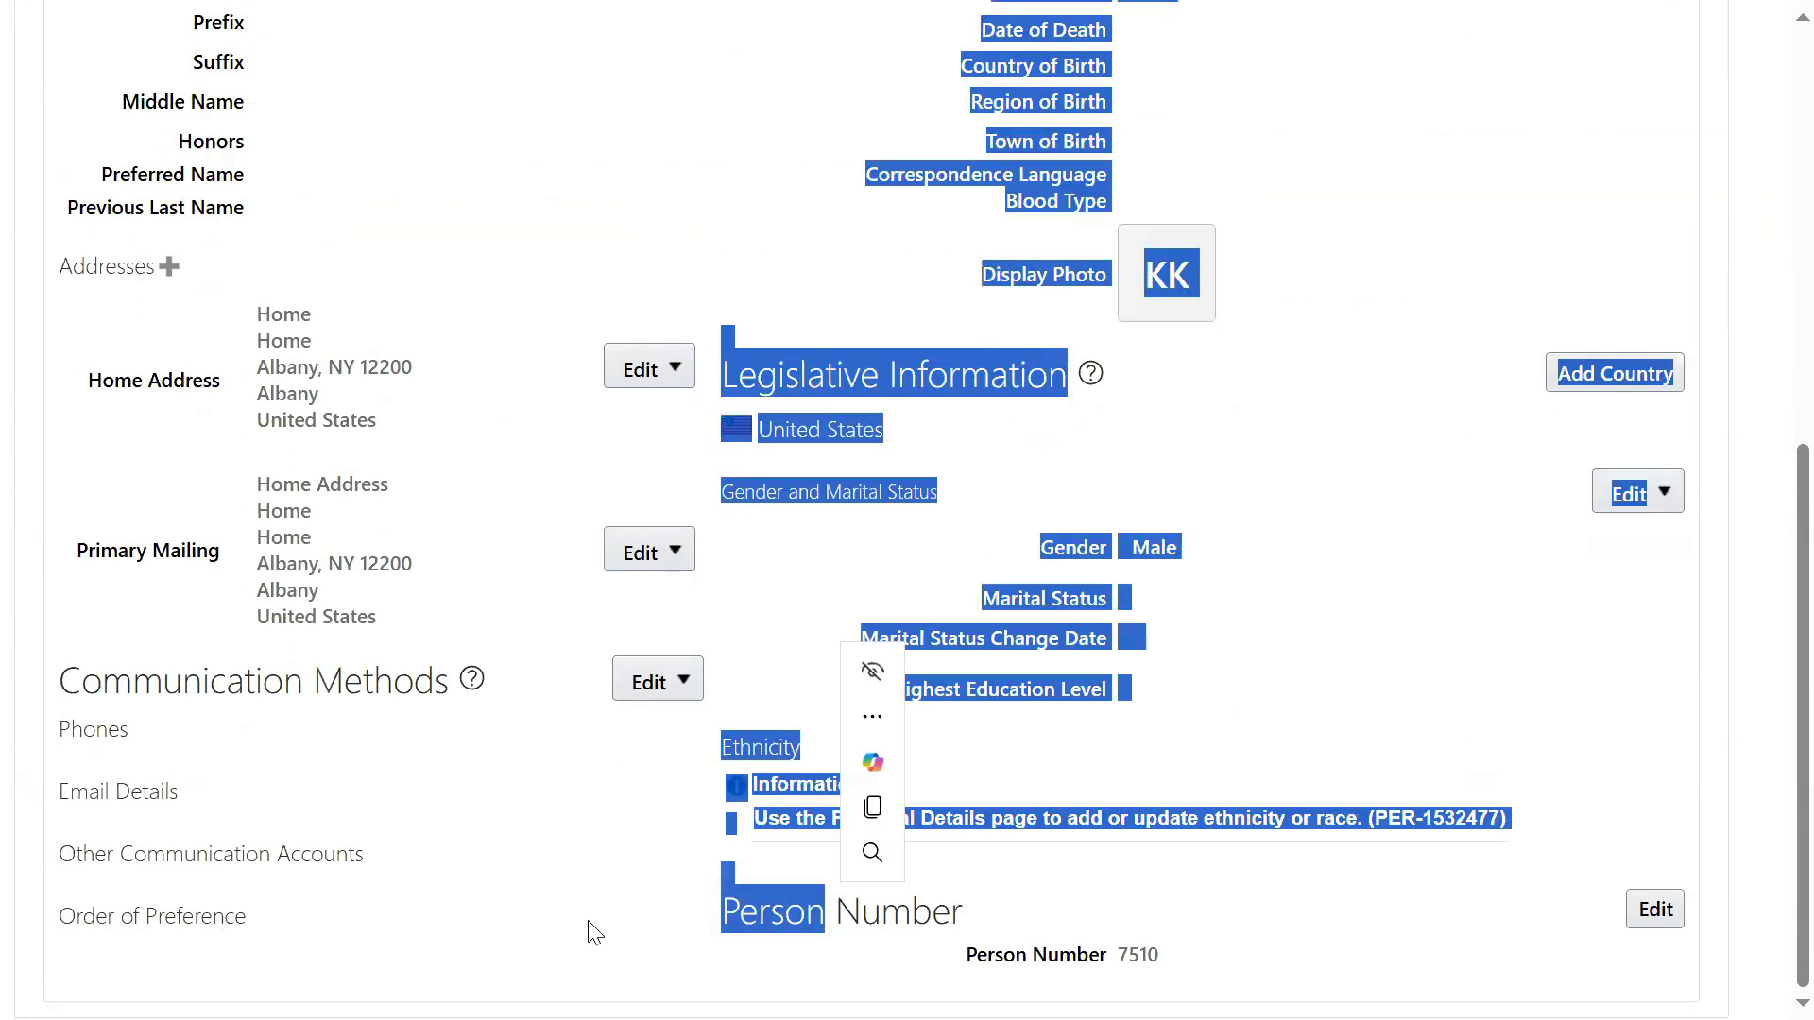
pyautogui.click(565, 930)
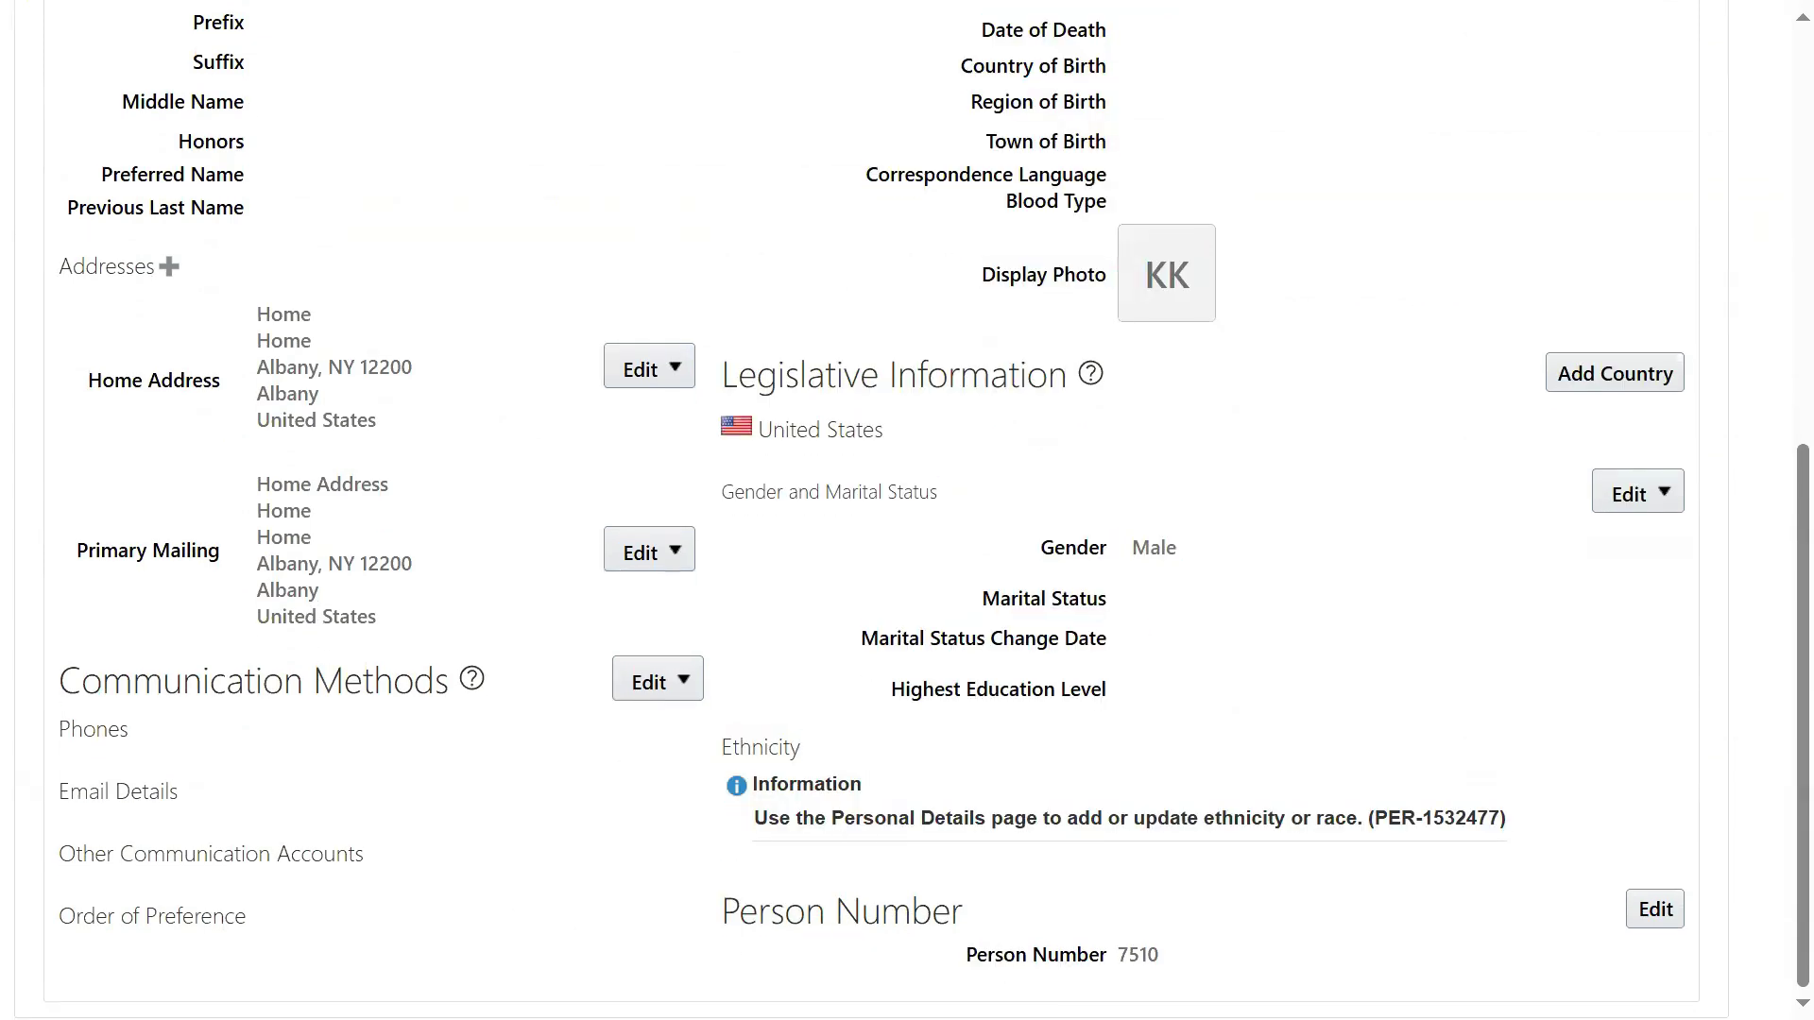
pyautogui.click(1655, 909)
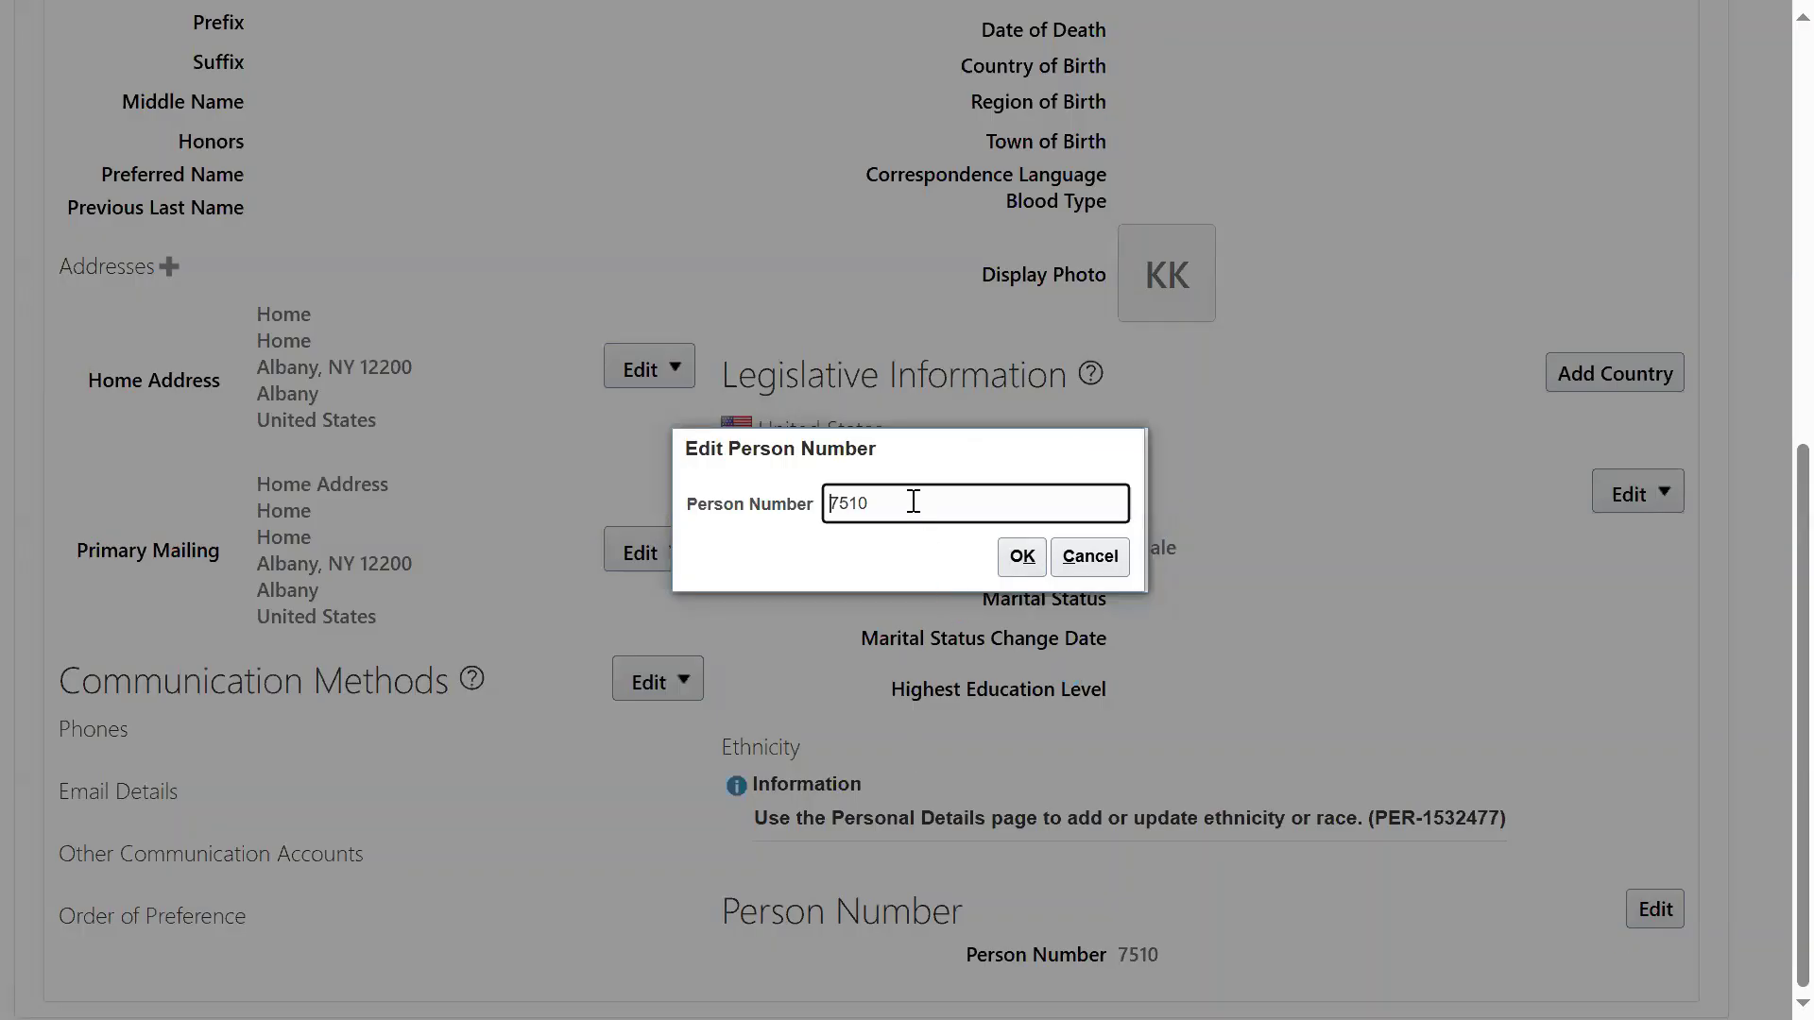
pyautogui.moveTo(912, 502); pyautogui.dragTo(693, 508)
pyautogui.write('7888')
pyautogui.moveTo(833, 509); pyautogui.dragTo(886, 508)
pyautogui.write('9')
pyautogui.click(1018, 557)
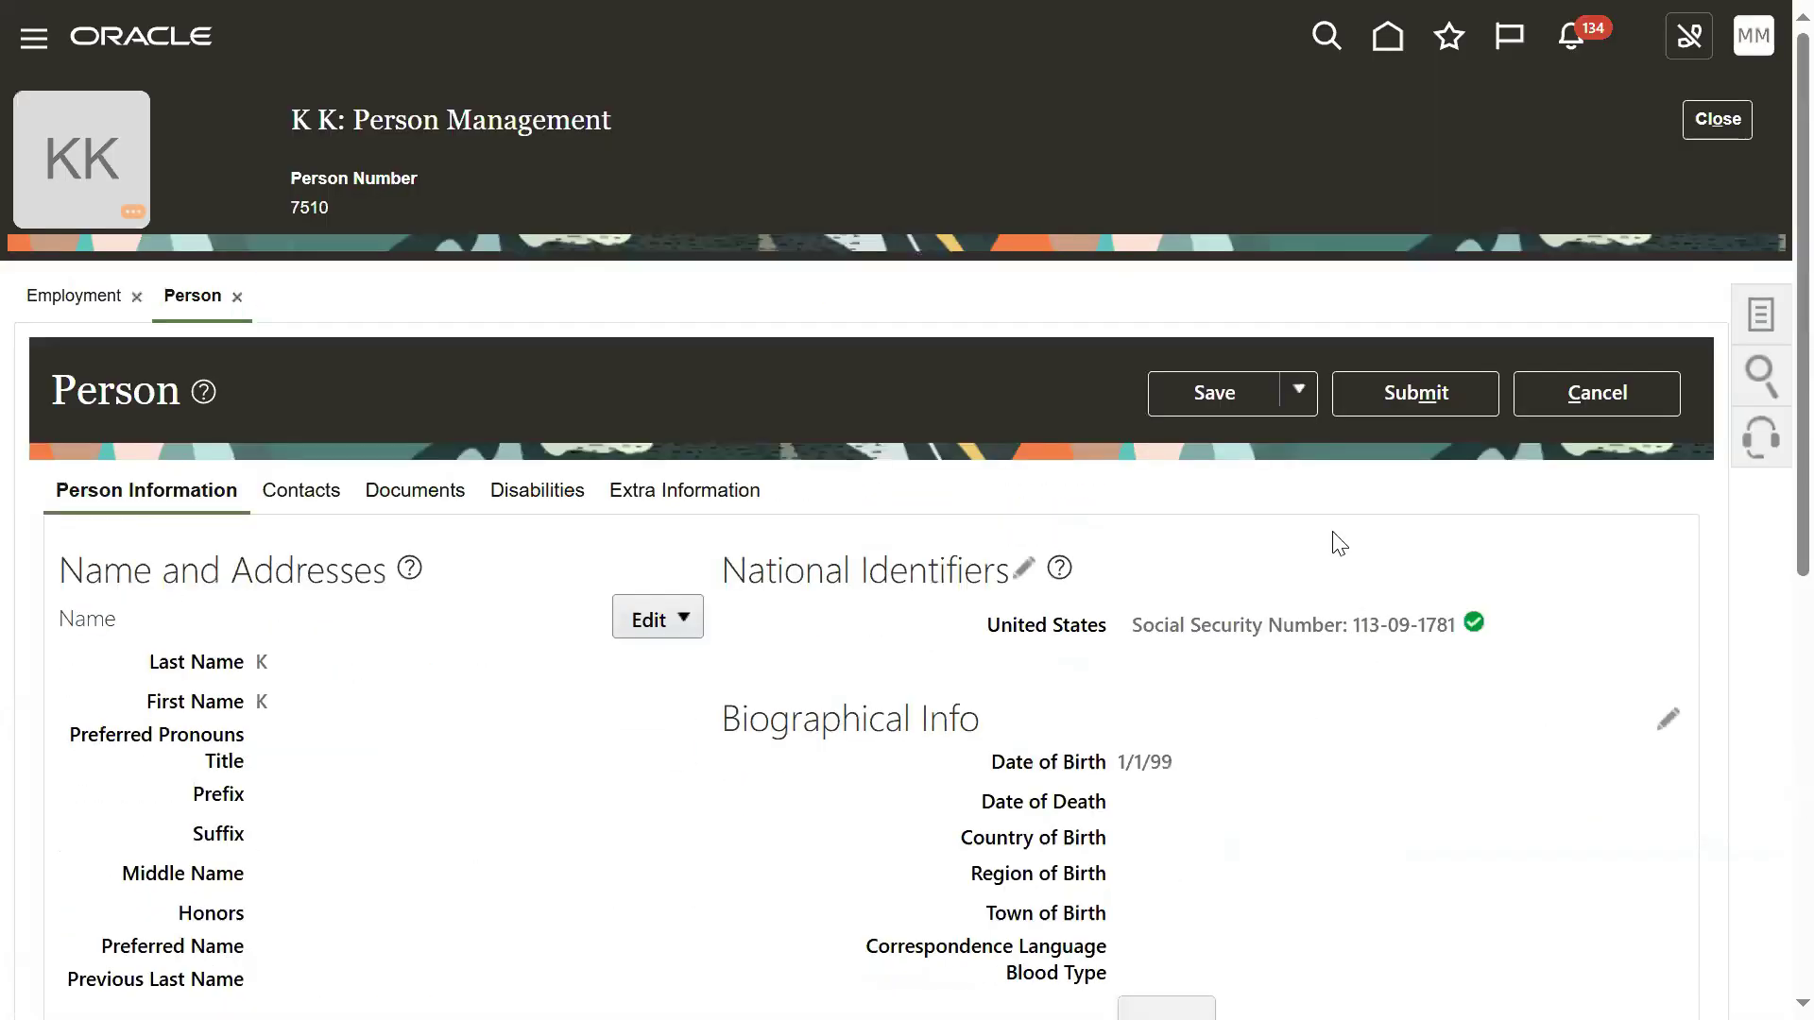
# - Save and submit the person number change, confirming each dialog, then close the Employment page
pyautogui.click(1259, 393)
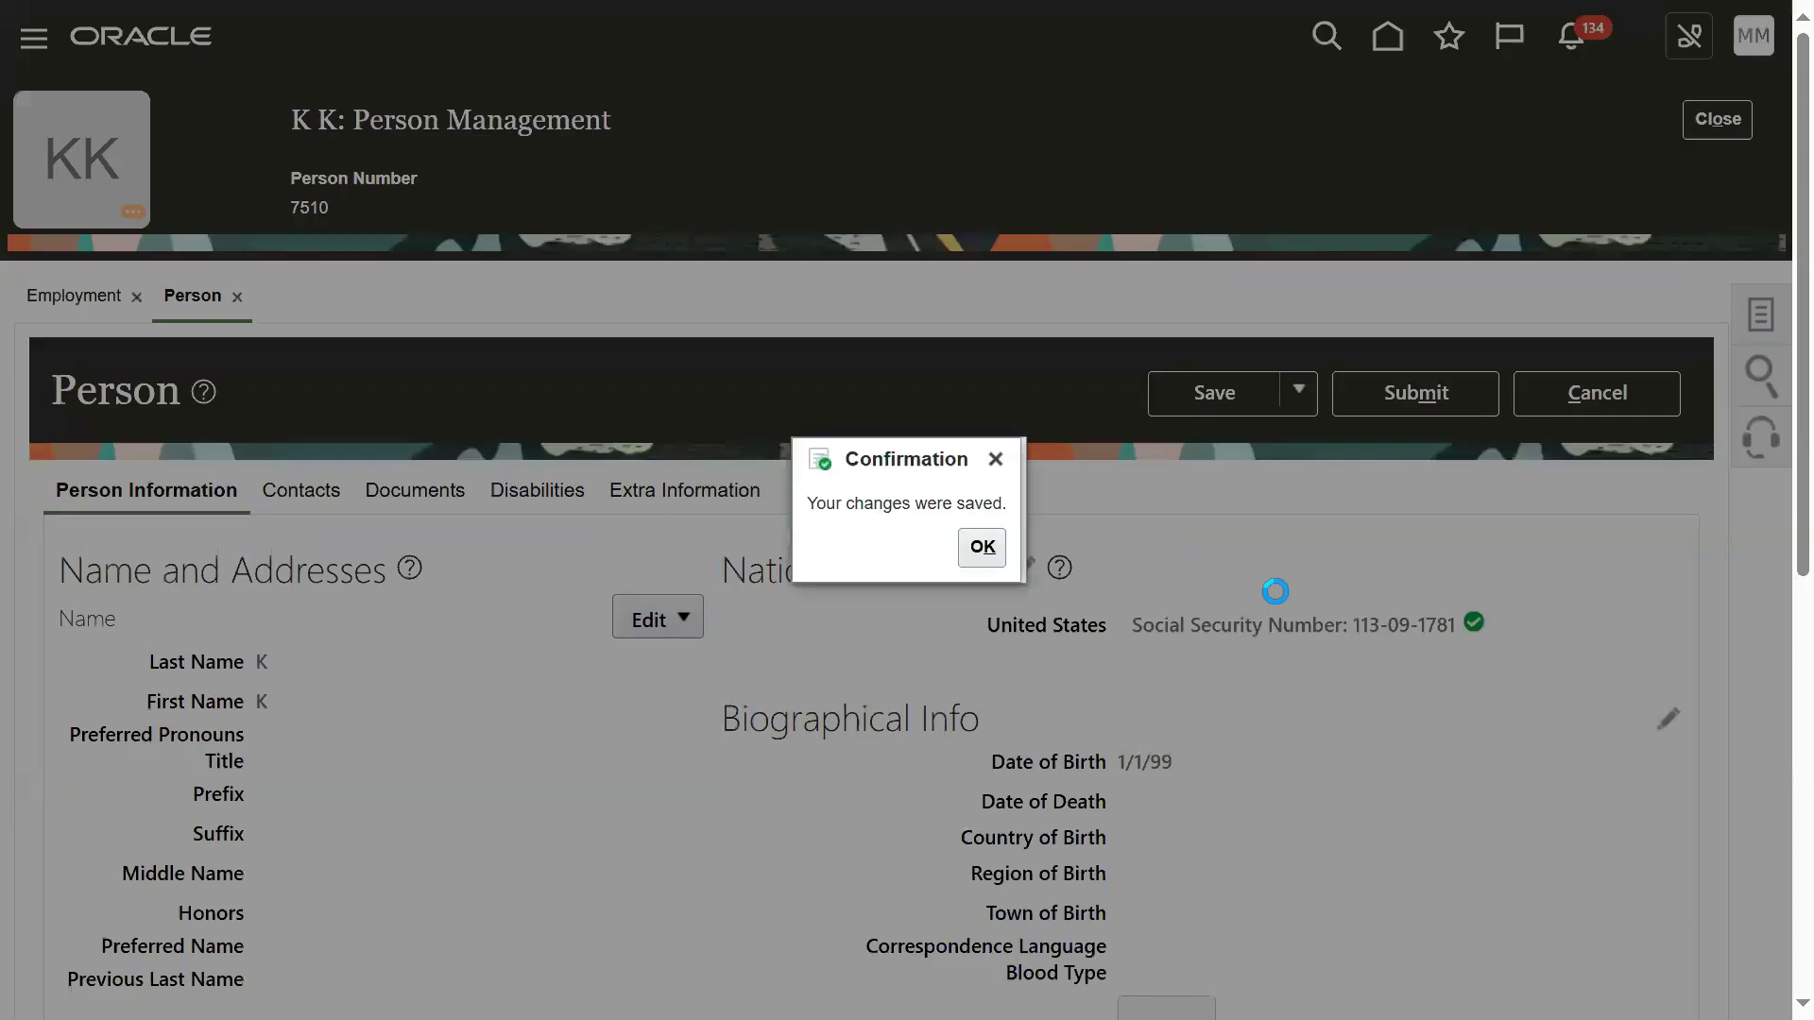
pyautogui.click(973, 542)
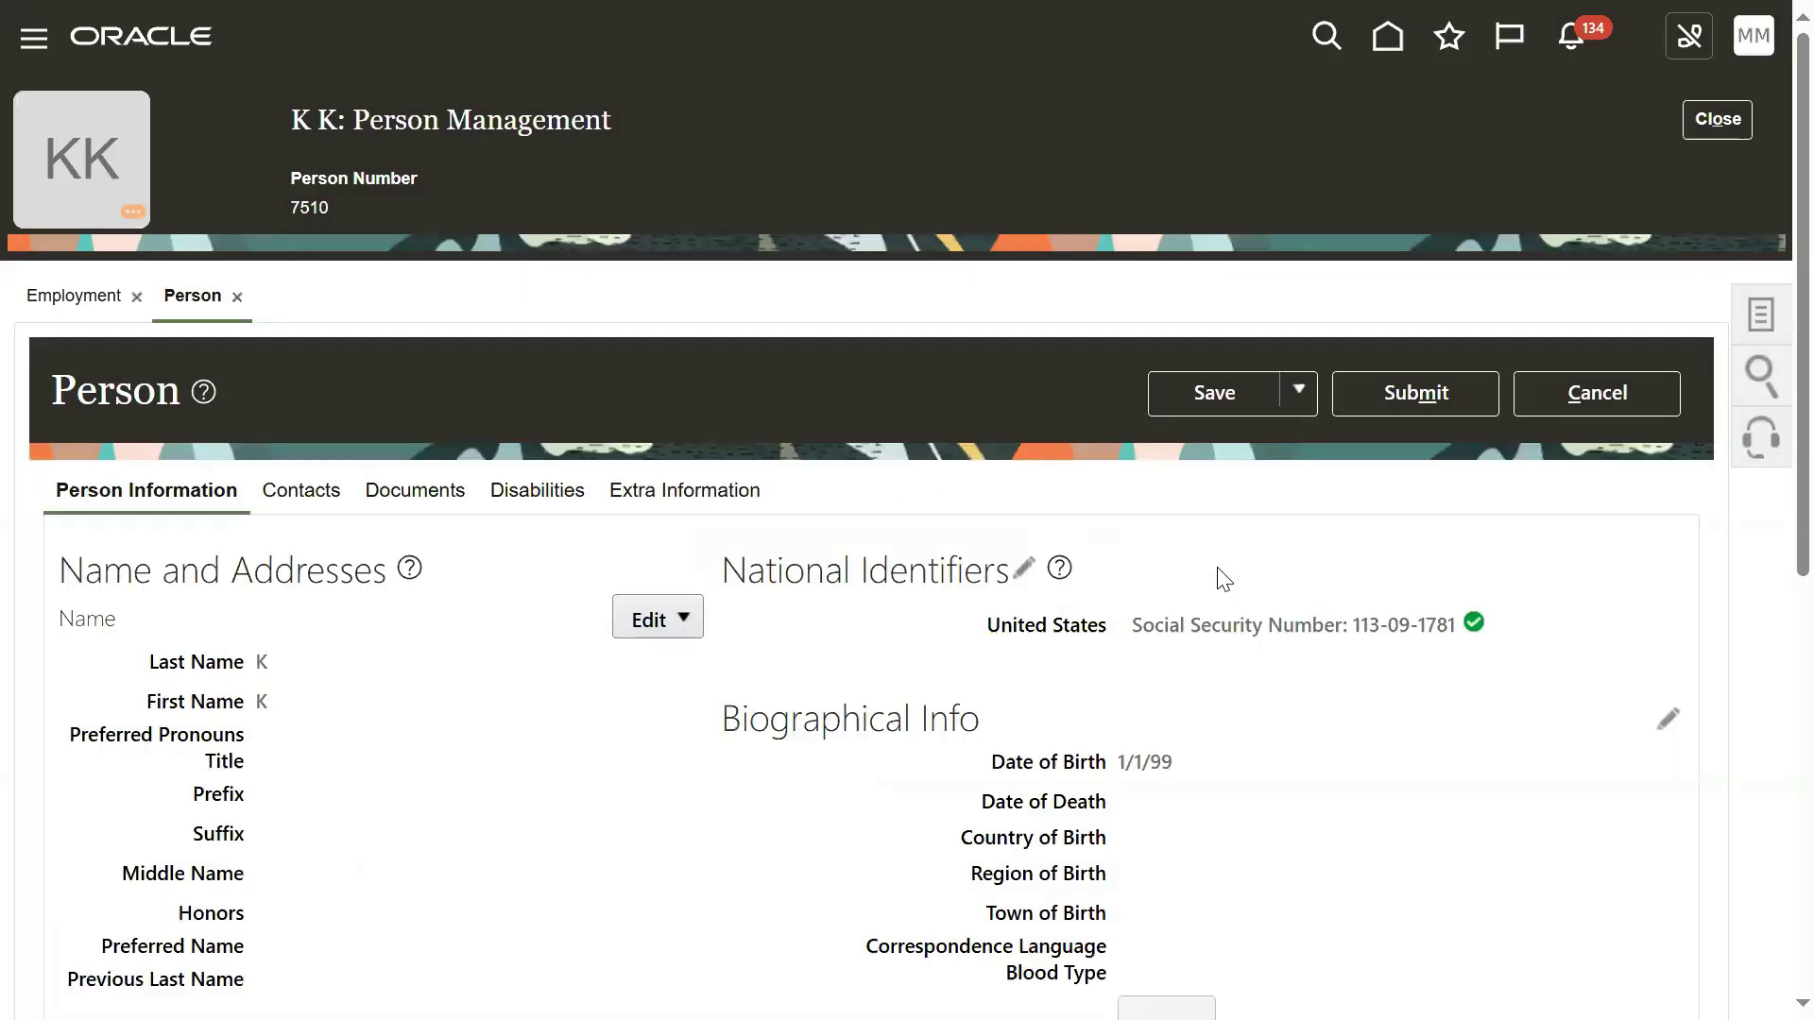
pyautogui.click(1421, 392)
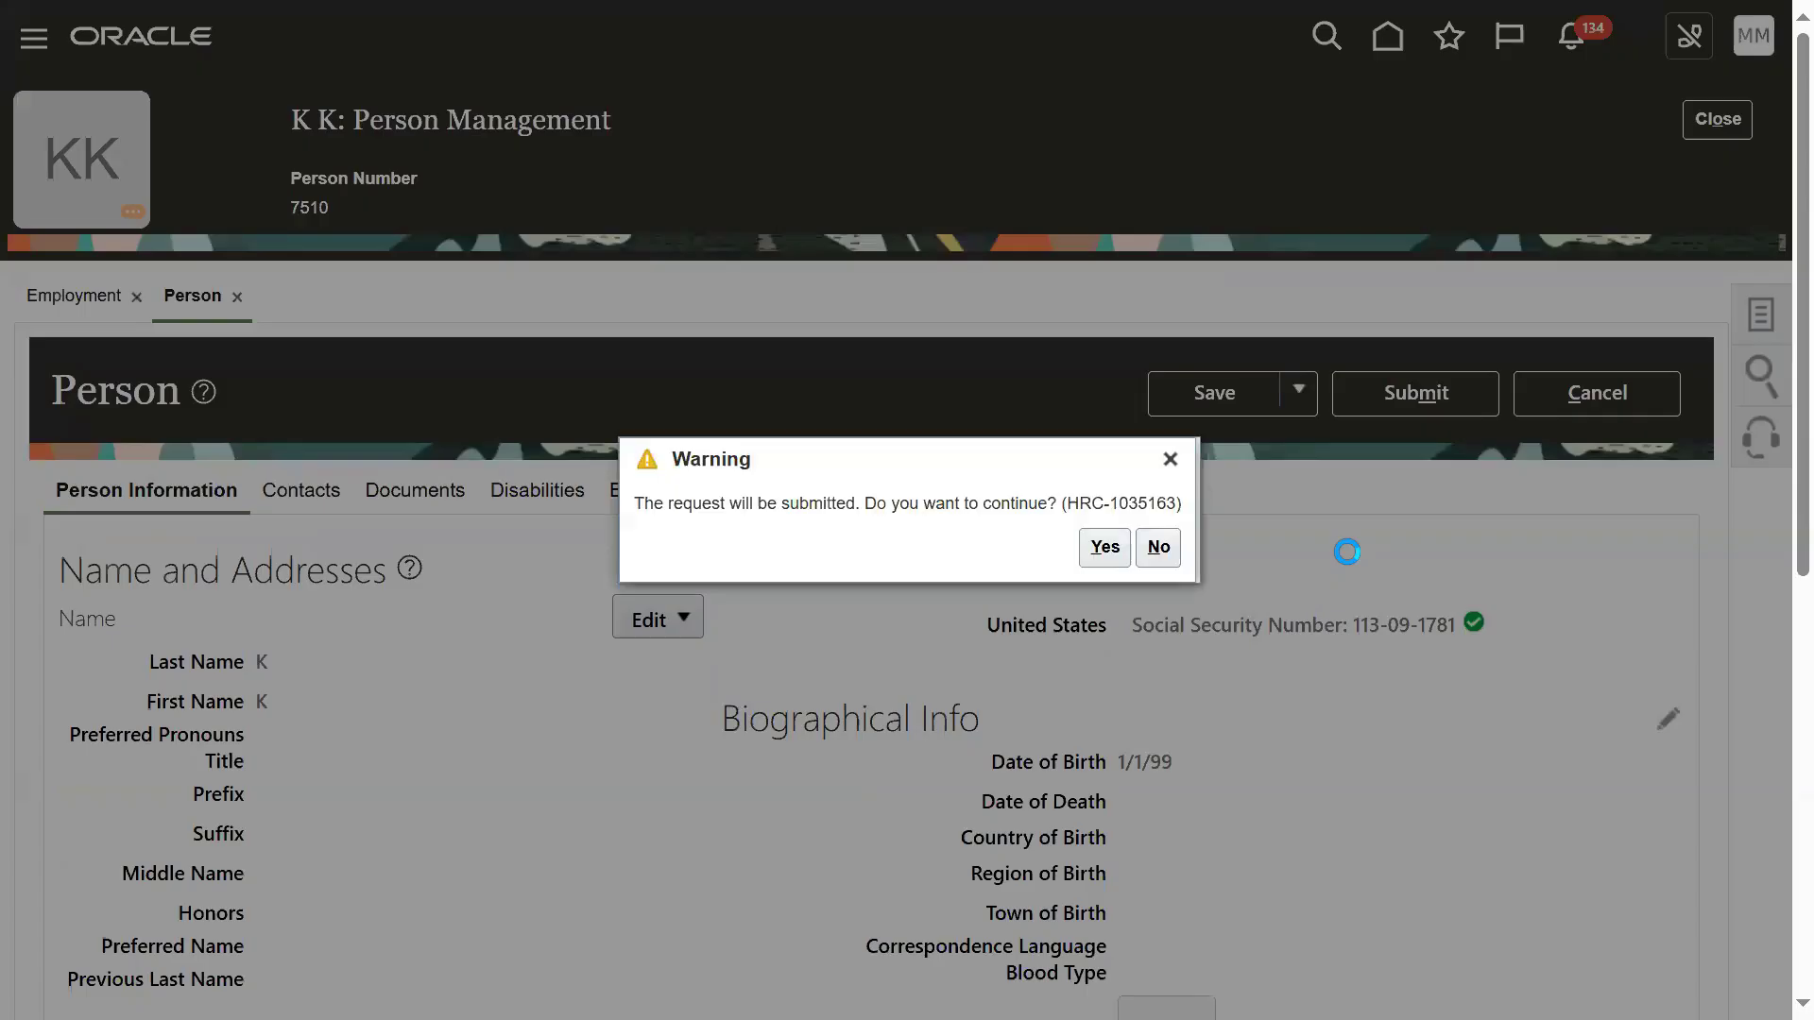
pyautogui.click(1105, 546)
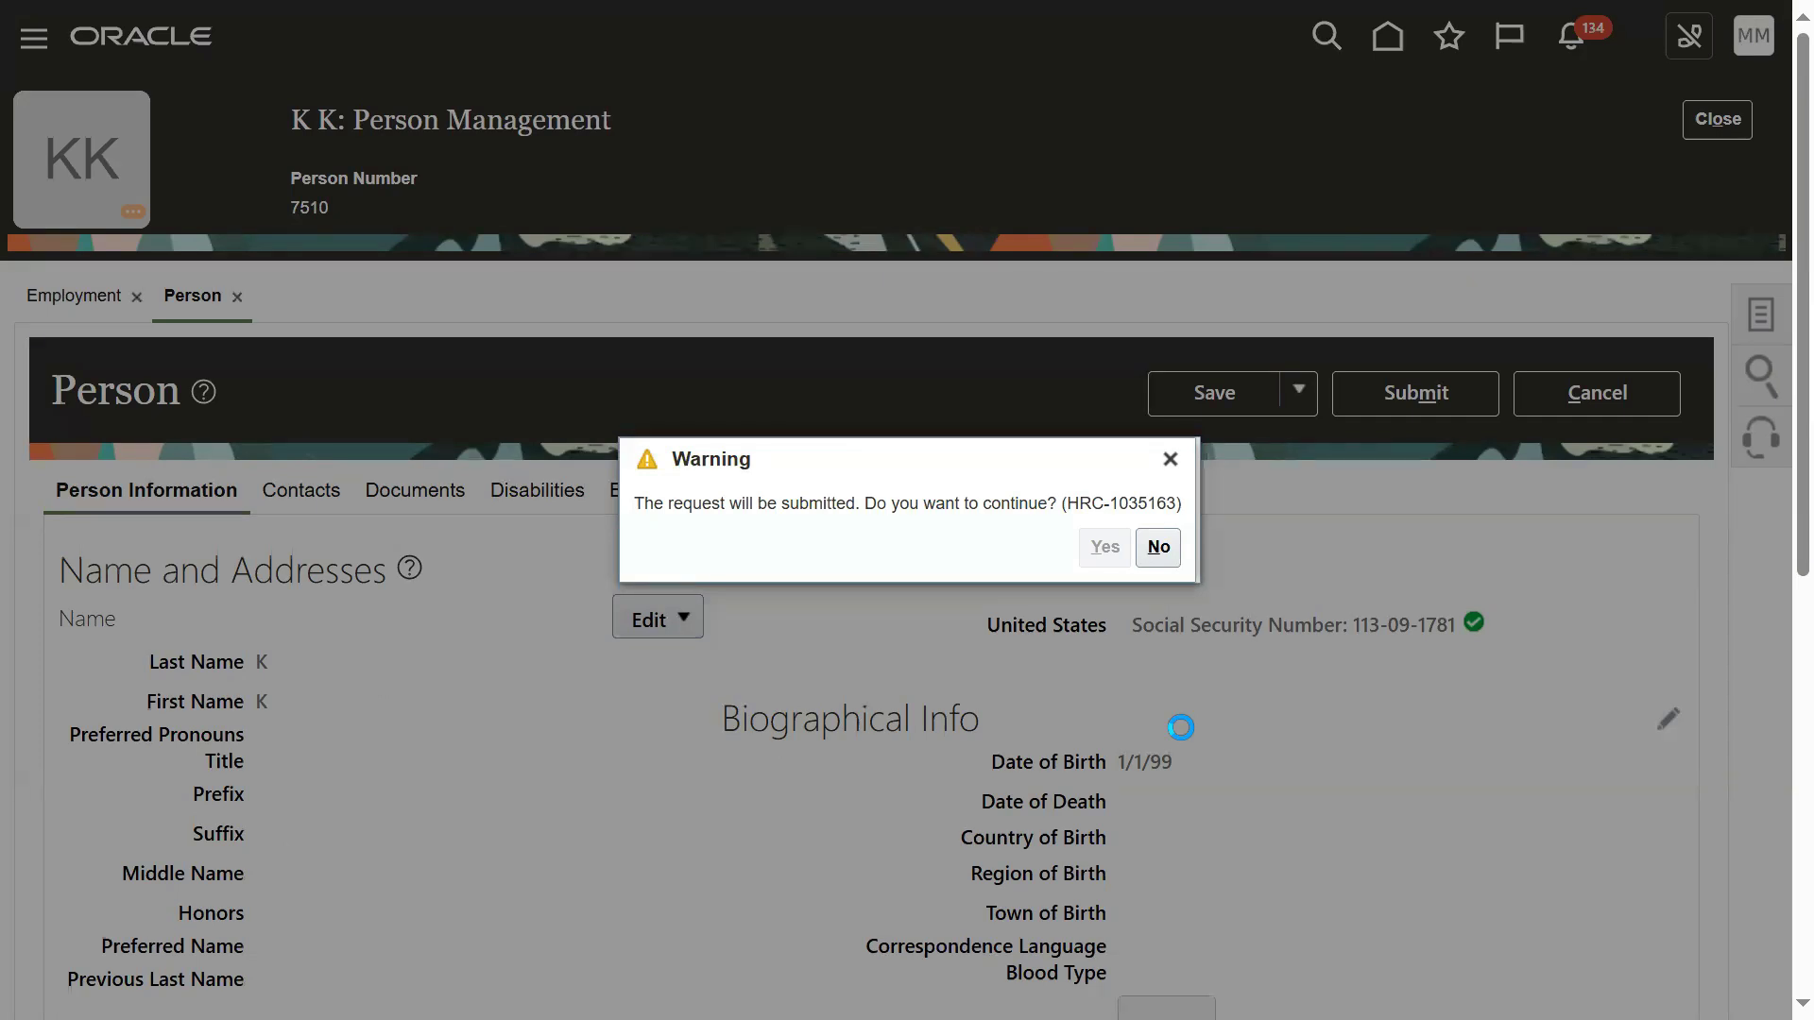
pyautogui.click(995, 546)
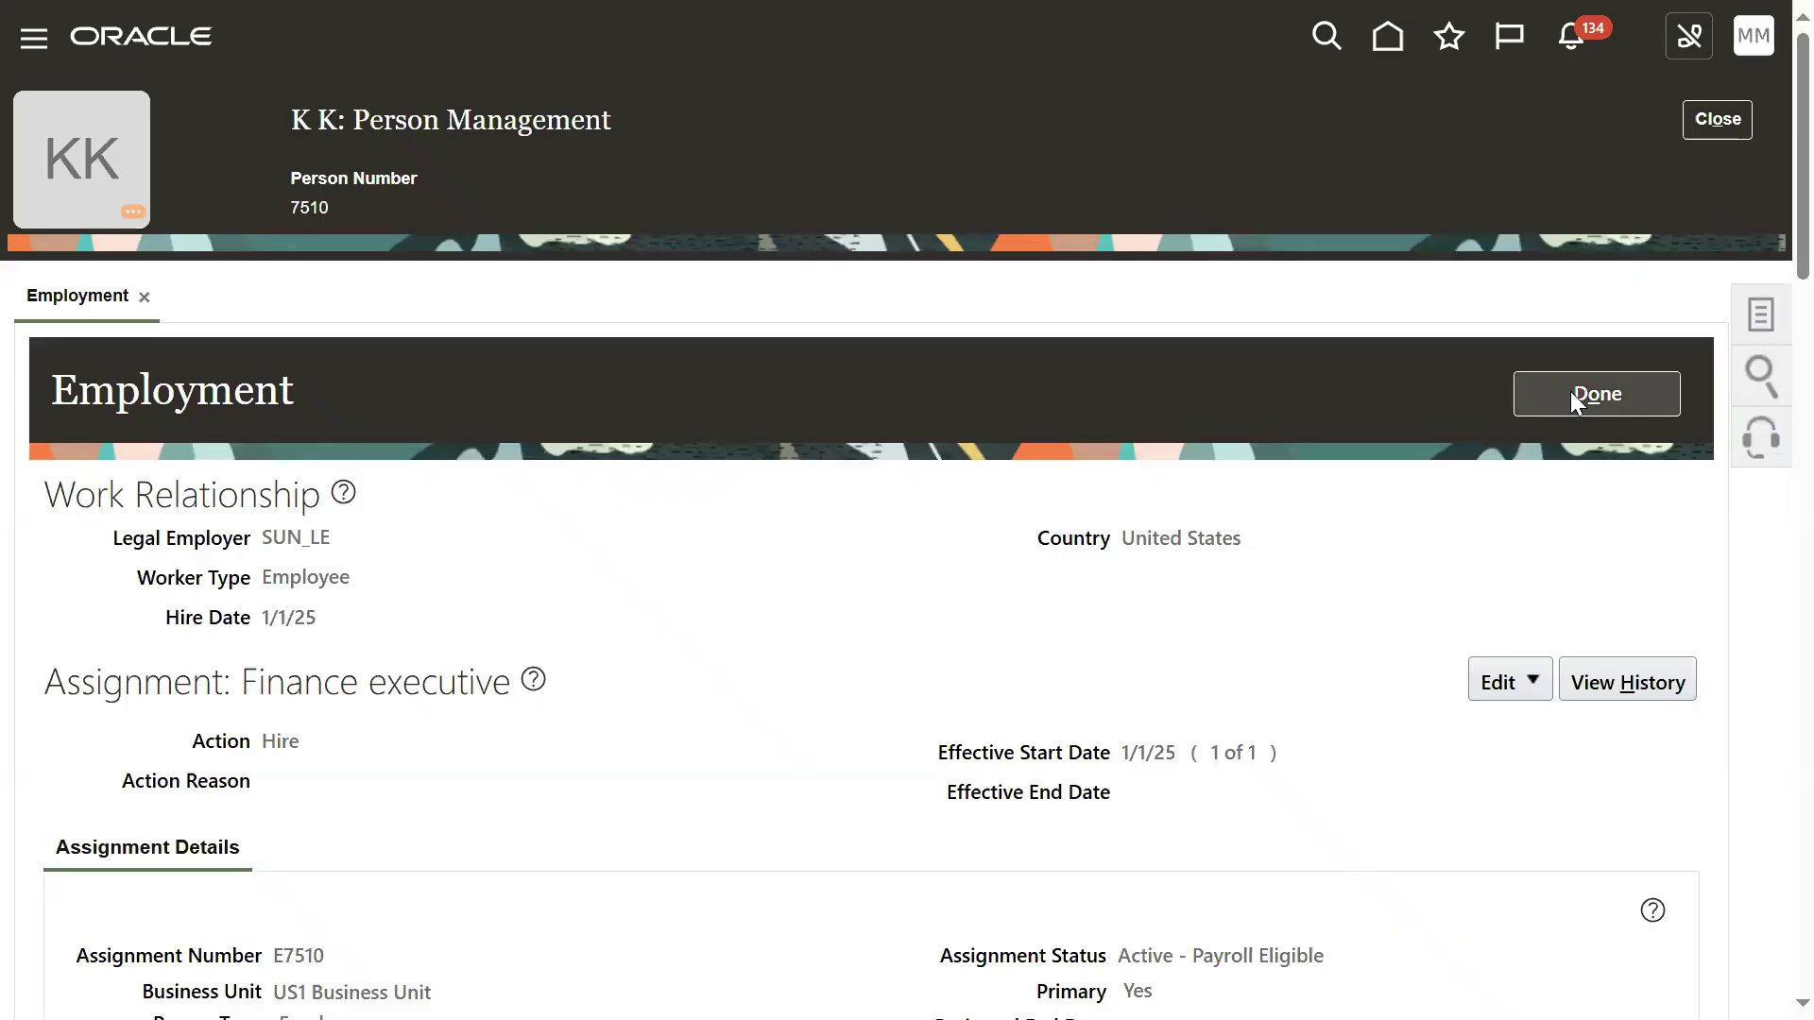
pyautogui.click(1573, 392)
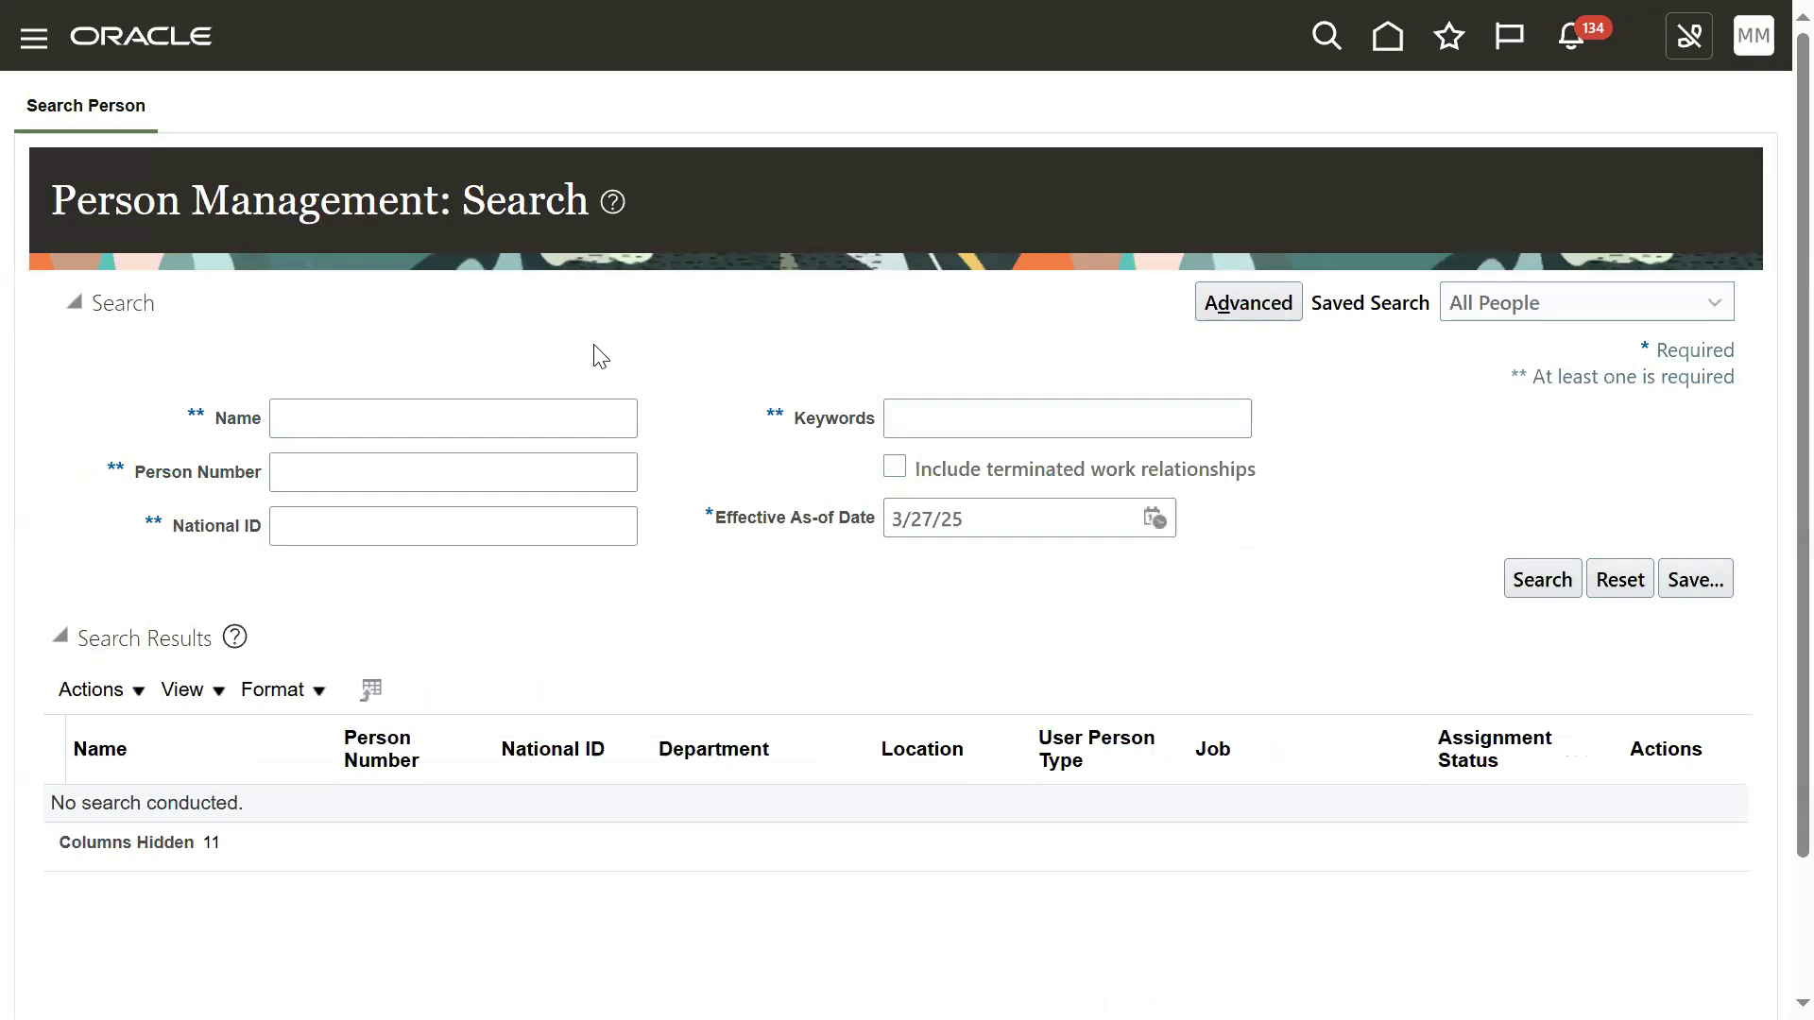
# - Search Person Management by the employee's name and reopen their Employment page
pyautogui.click(480, 482)
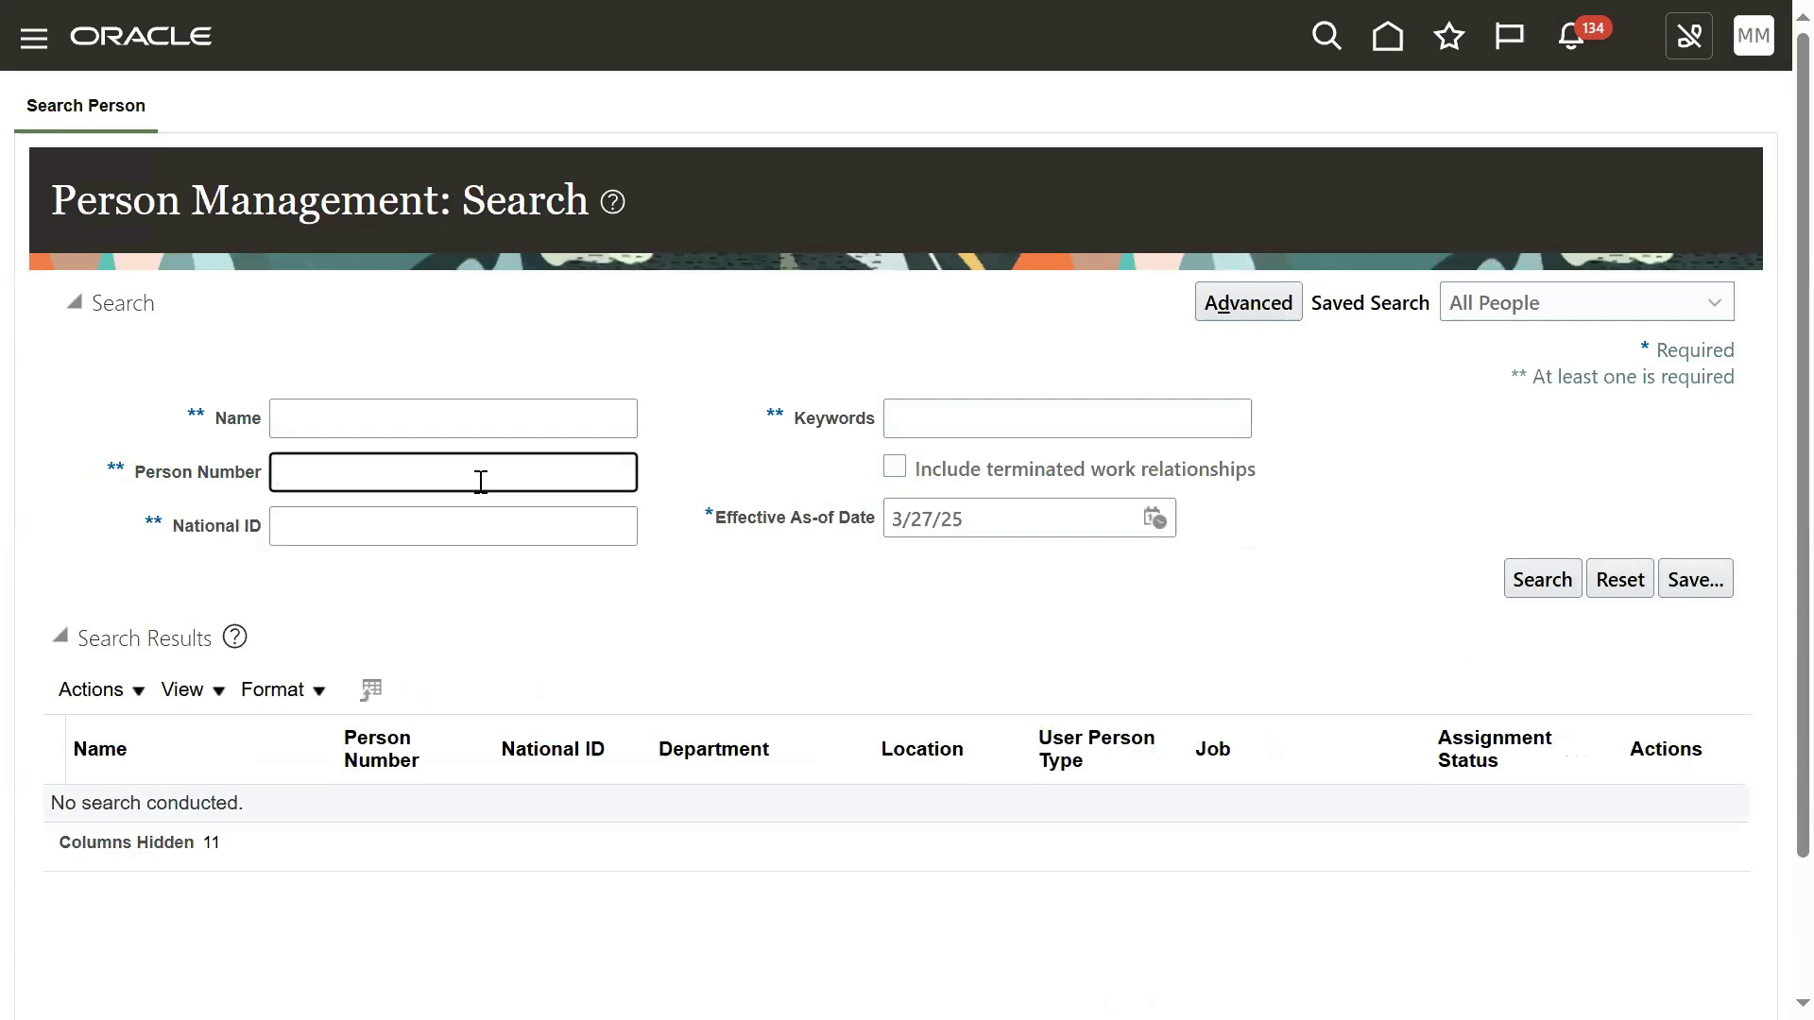
pyautogui.click(478, 429)
pyautogui.write('k ')
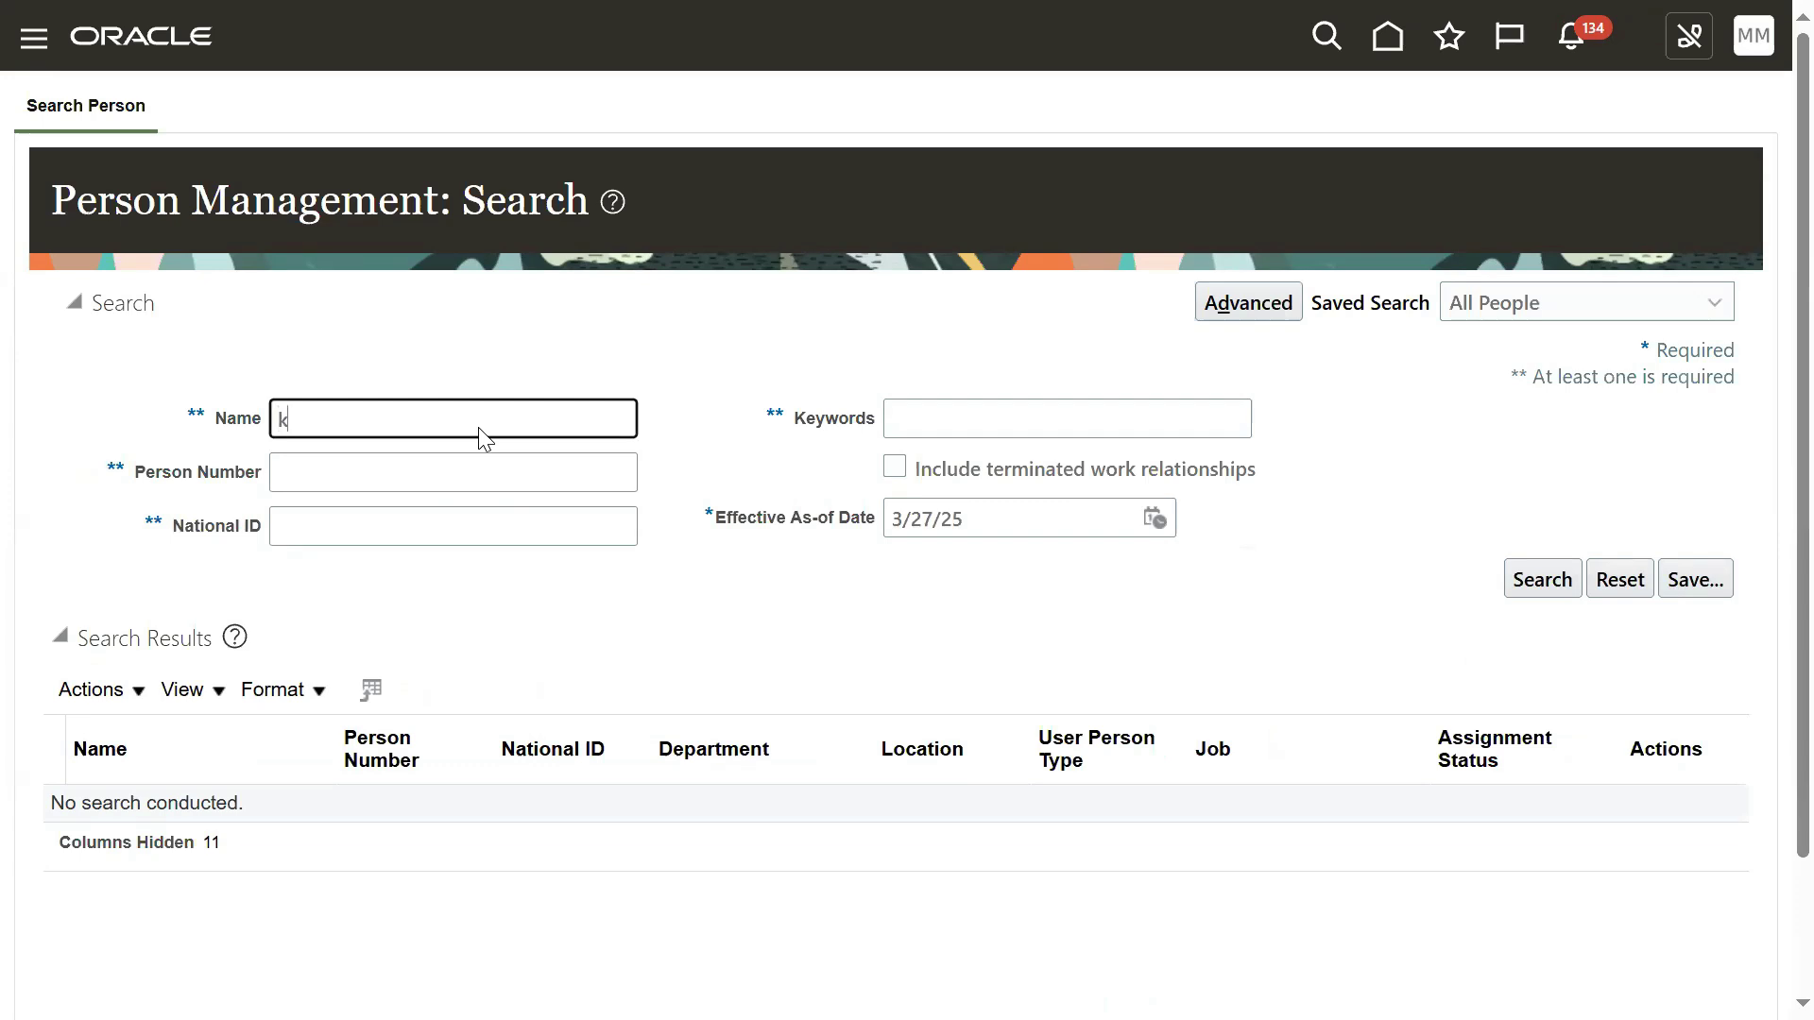
pyautogui.write(', k')
pyautogui.press('Return')
pyautogui.click(371, 810)
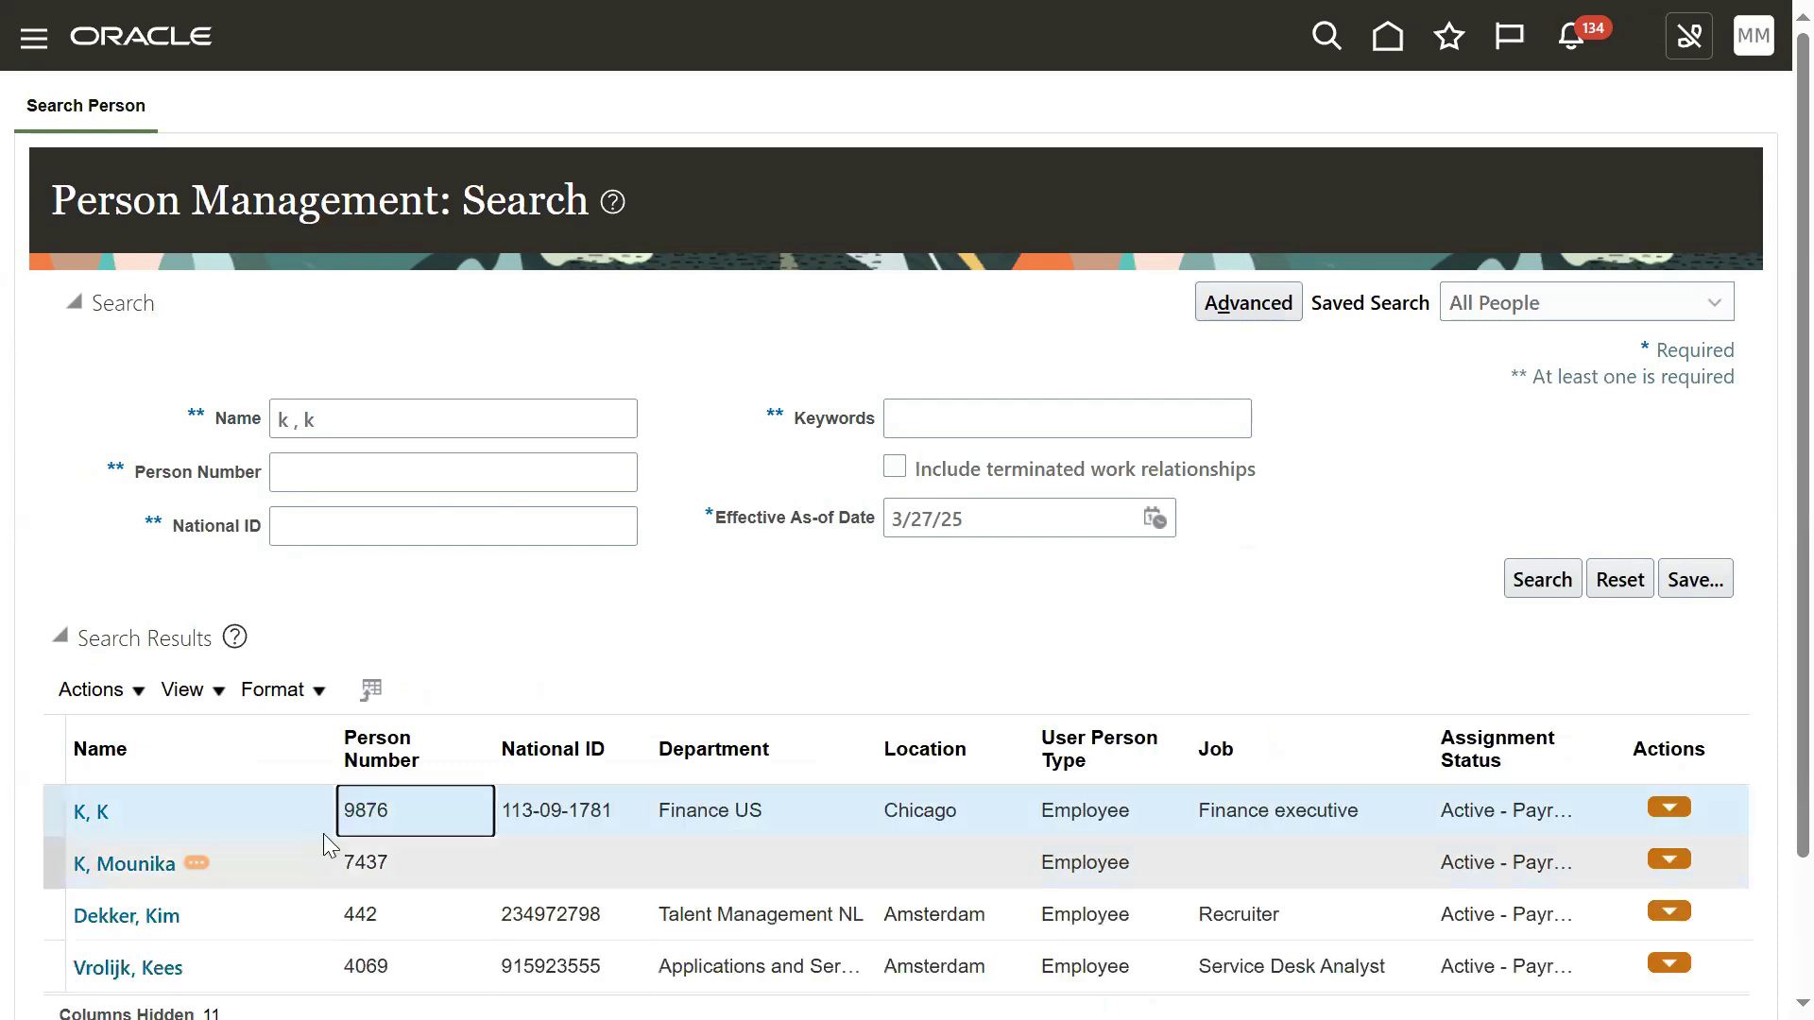
pyautogui.click(97, 822)
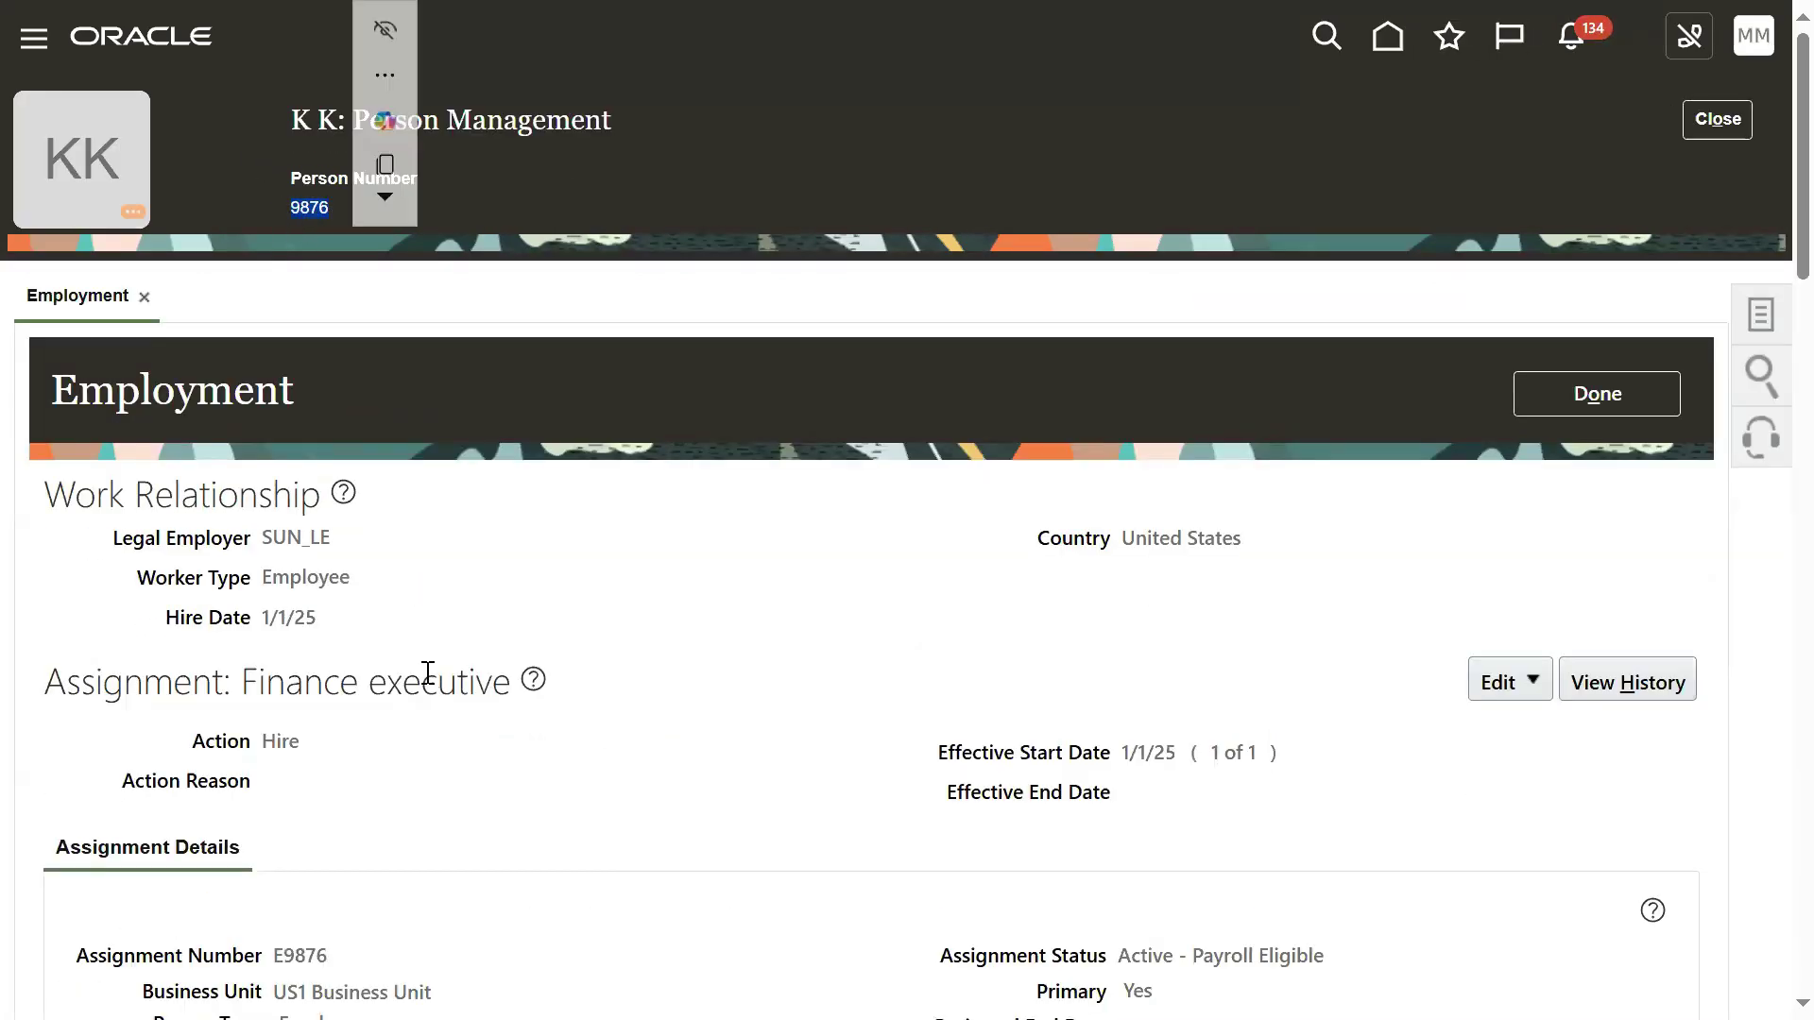
pyautogui.scroll(-3, 413, 733)
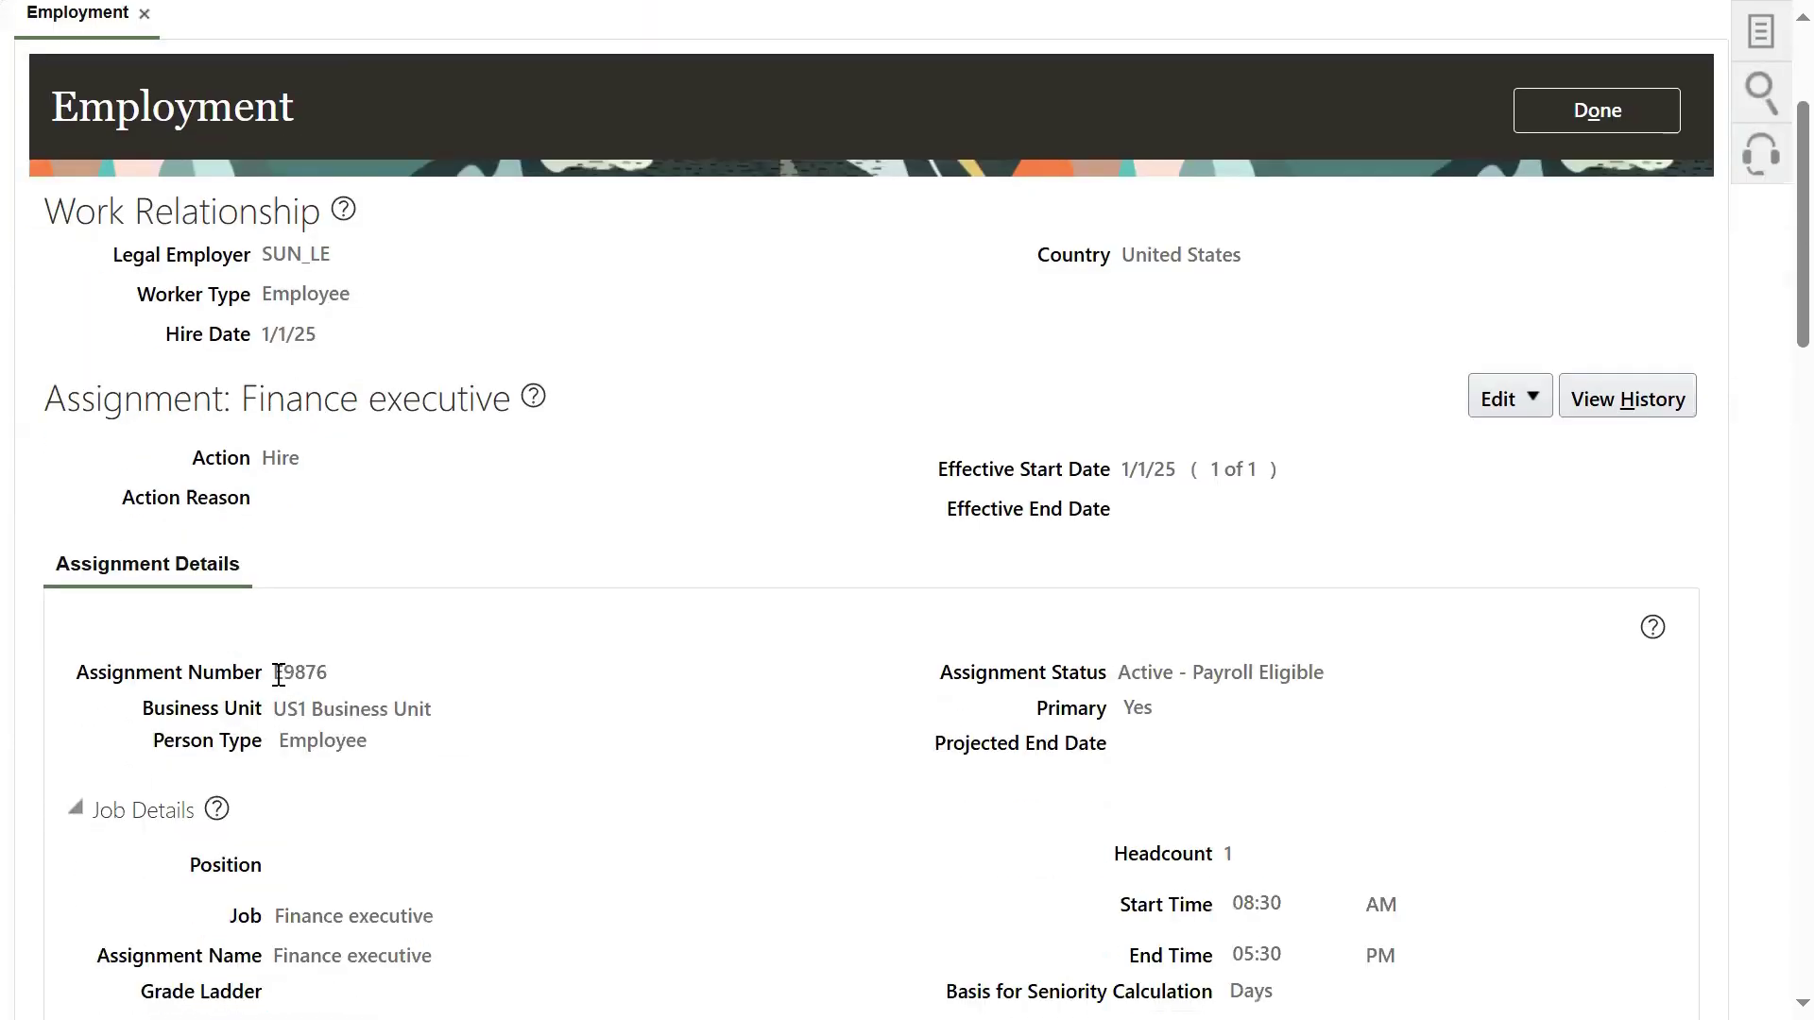
# - Check the updated assignment number, then open the Navigator menu of work areas
pyautogui.moveTo(278, 674); pyautogui.dragTo(328, 671)
pyautogui.click(699, 788)
pyautogui.scroll(2, 839, 694)
pyautogui.scroll(2, 840, 694)
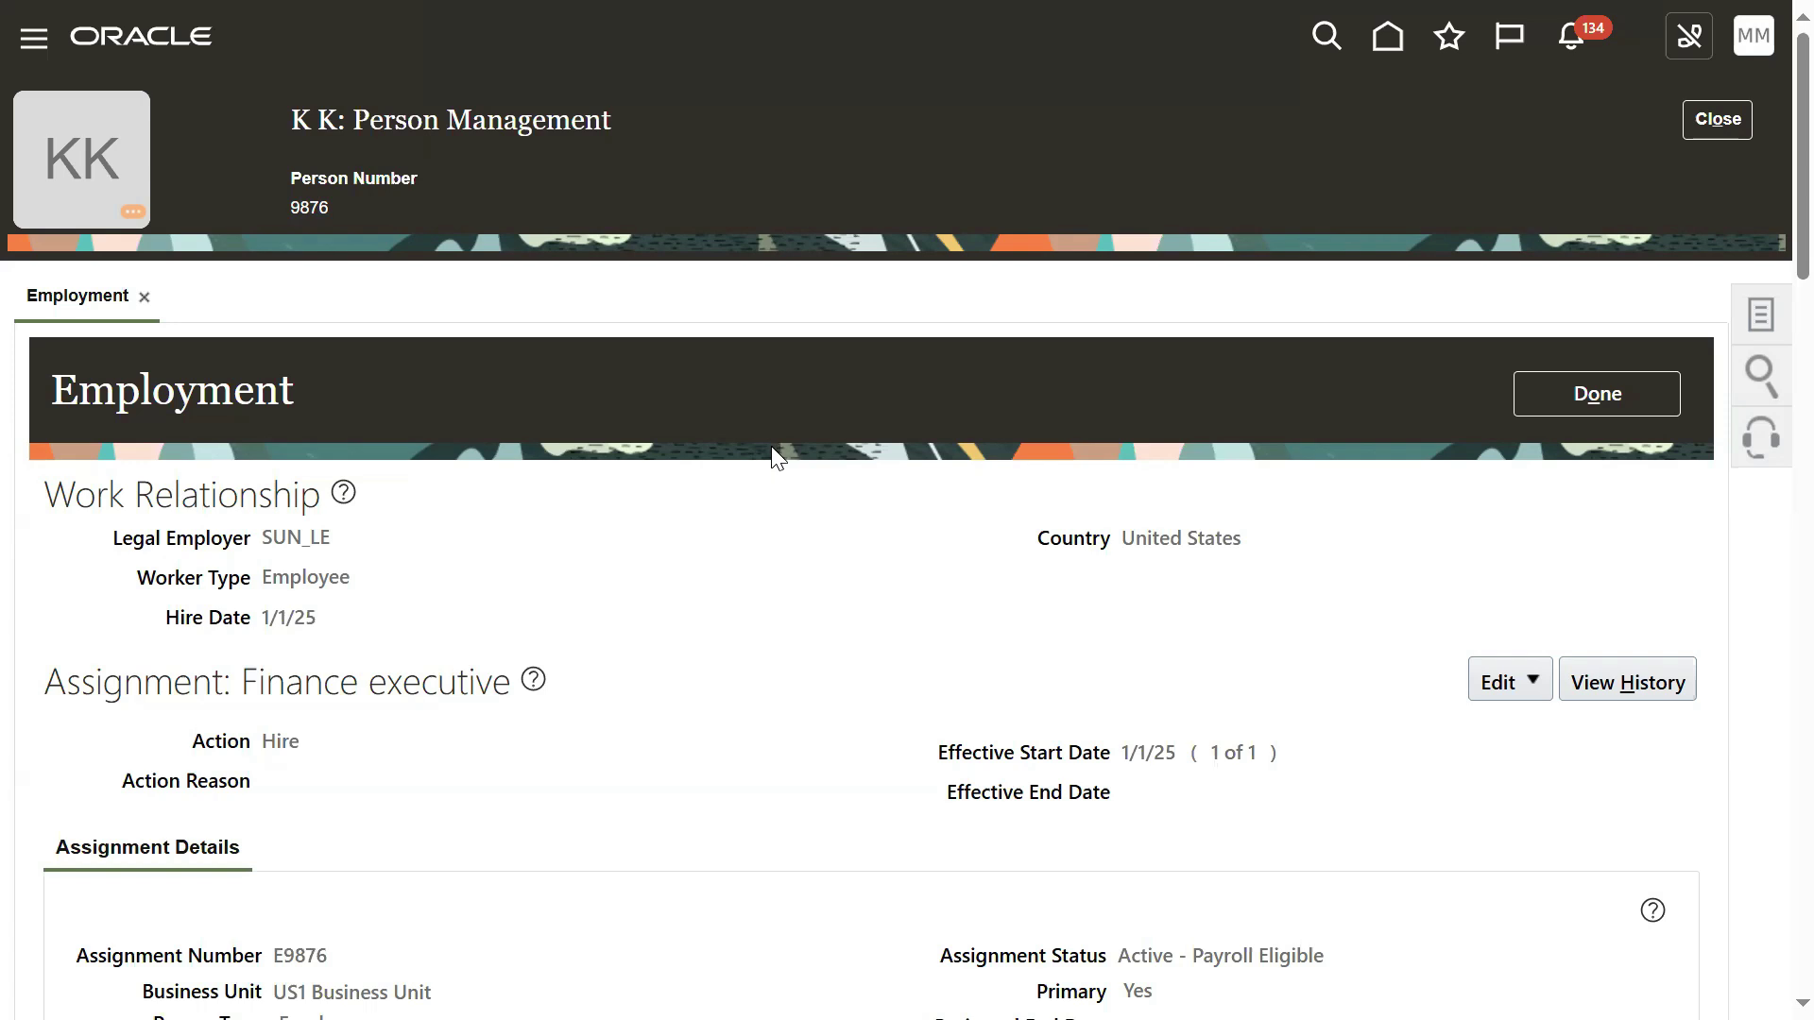
pyautogui.click(34, 40)
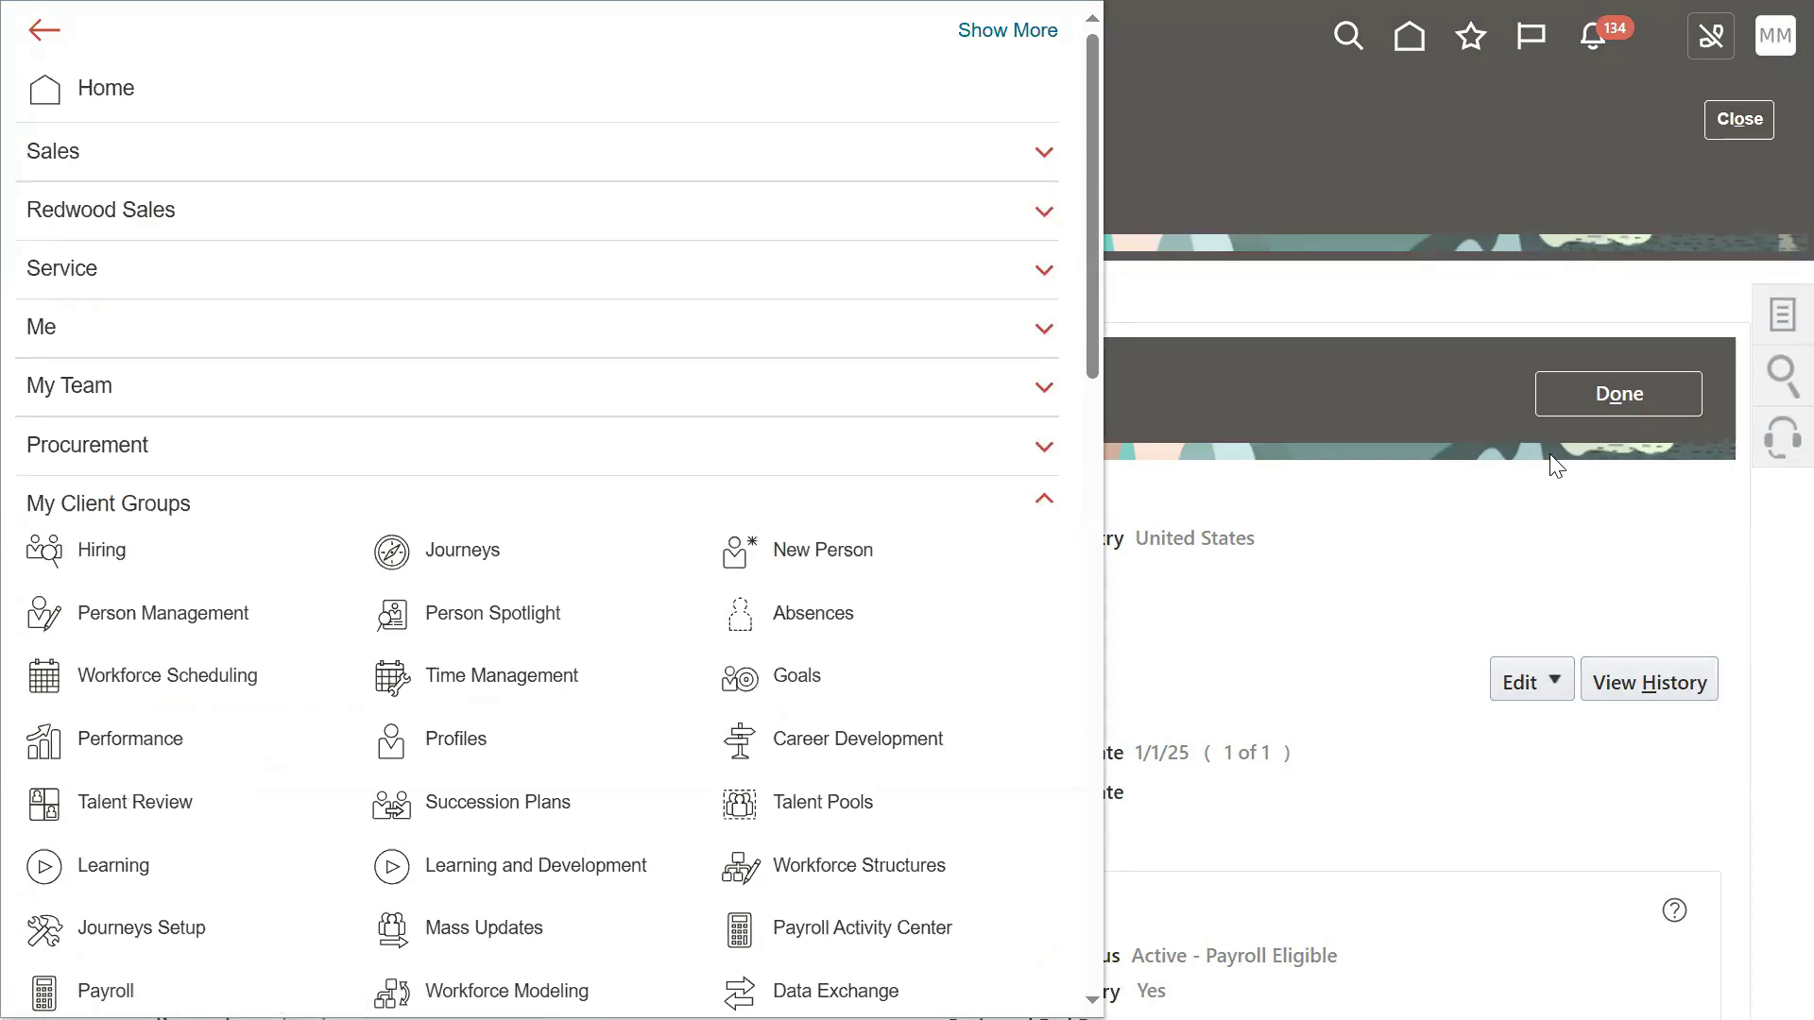
# - Start hiring an employee from New Person and check the Person Number field
pyautogui.click(739, 558)
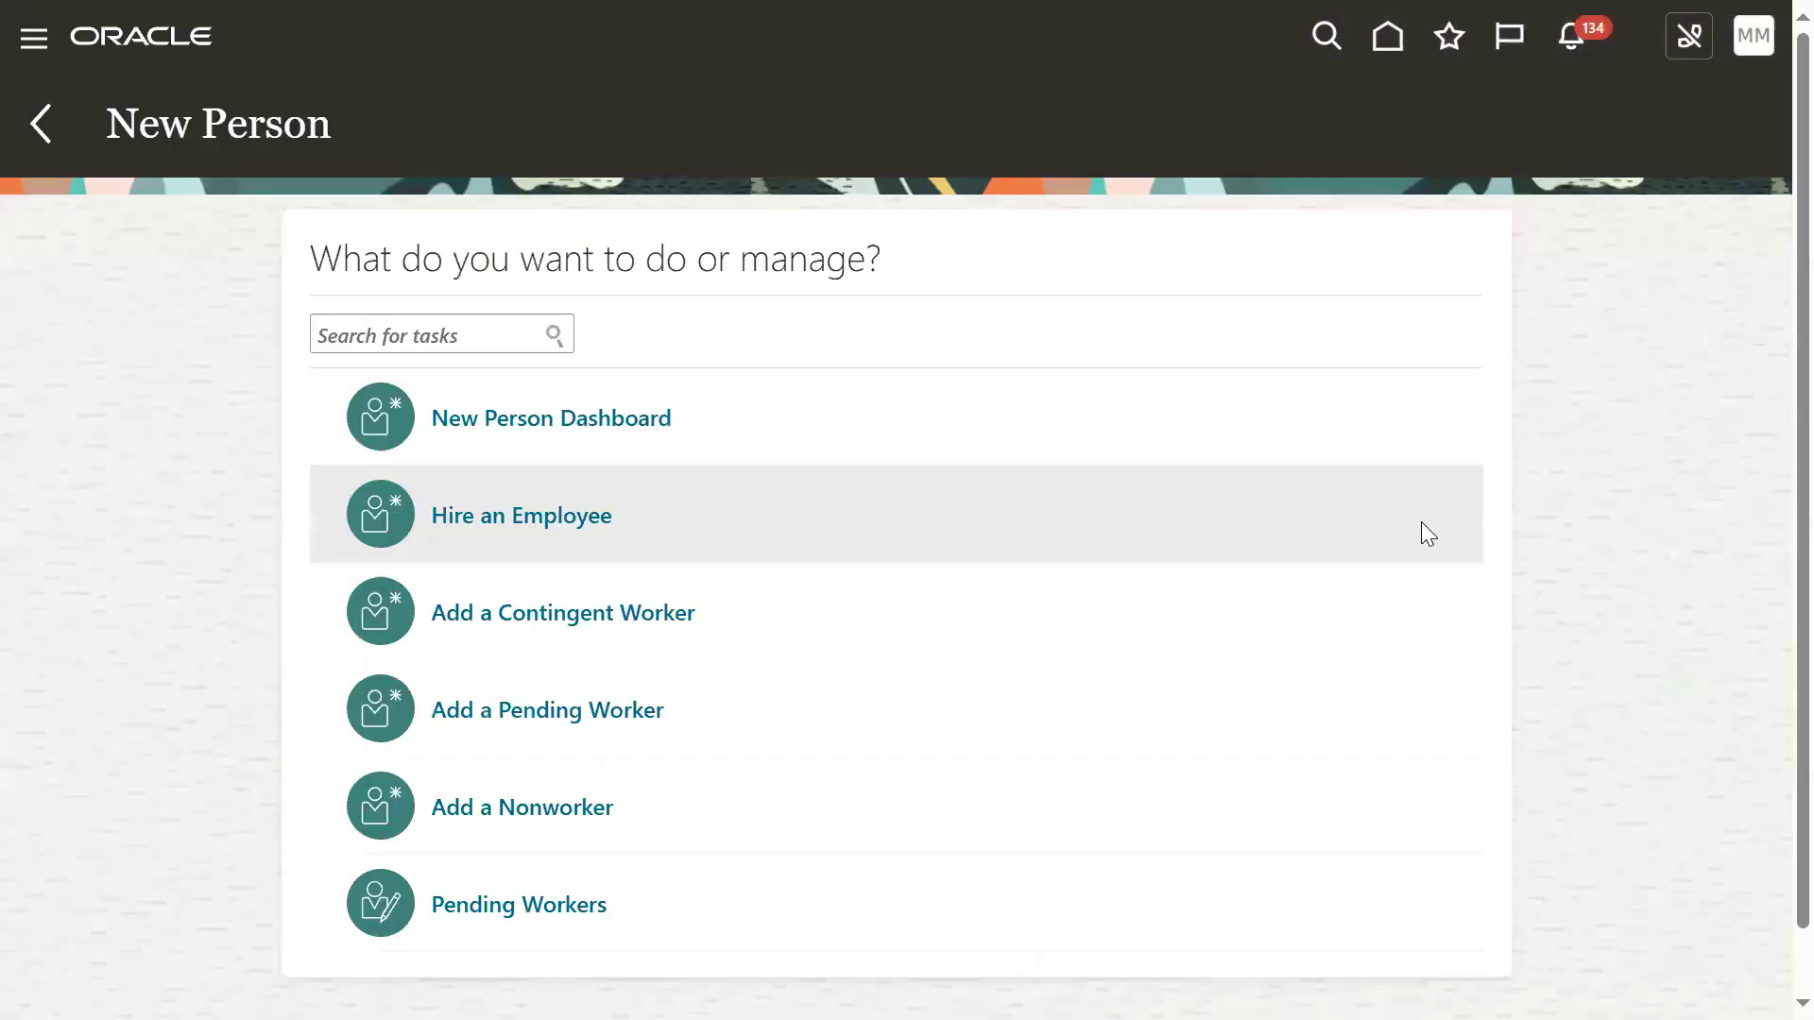
pyautogui.click(511, 521)
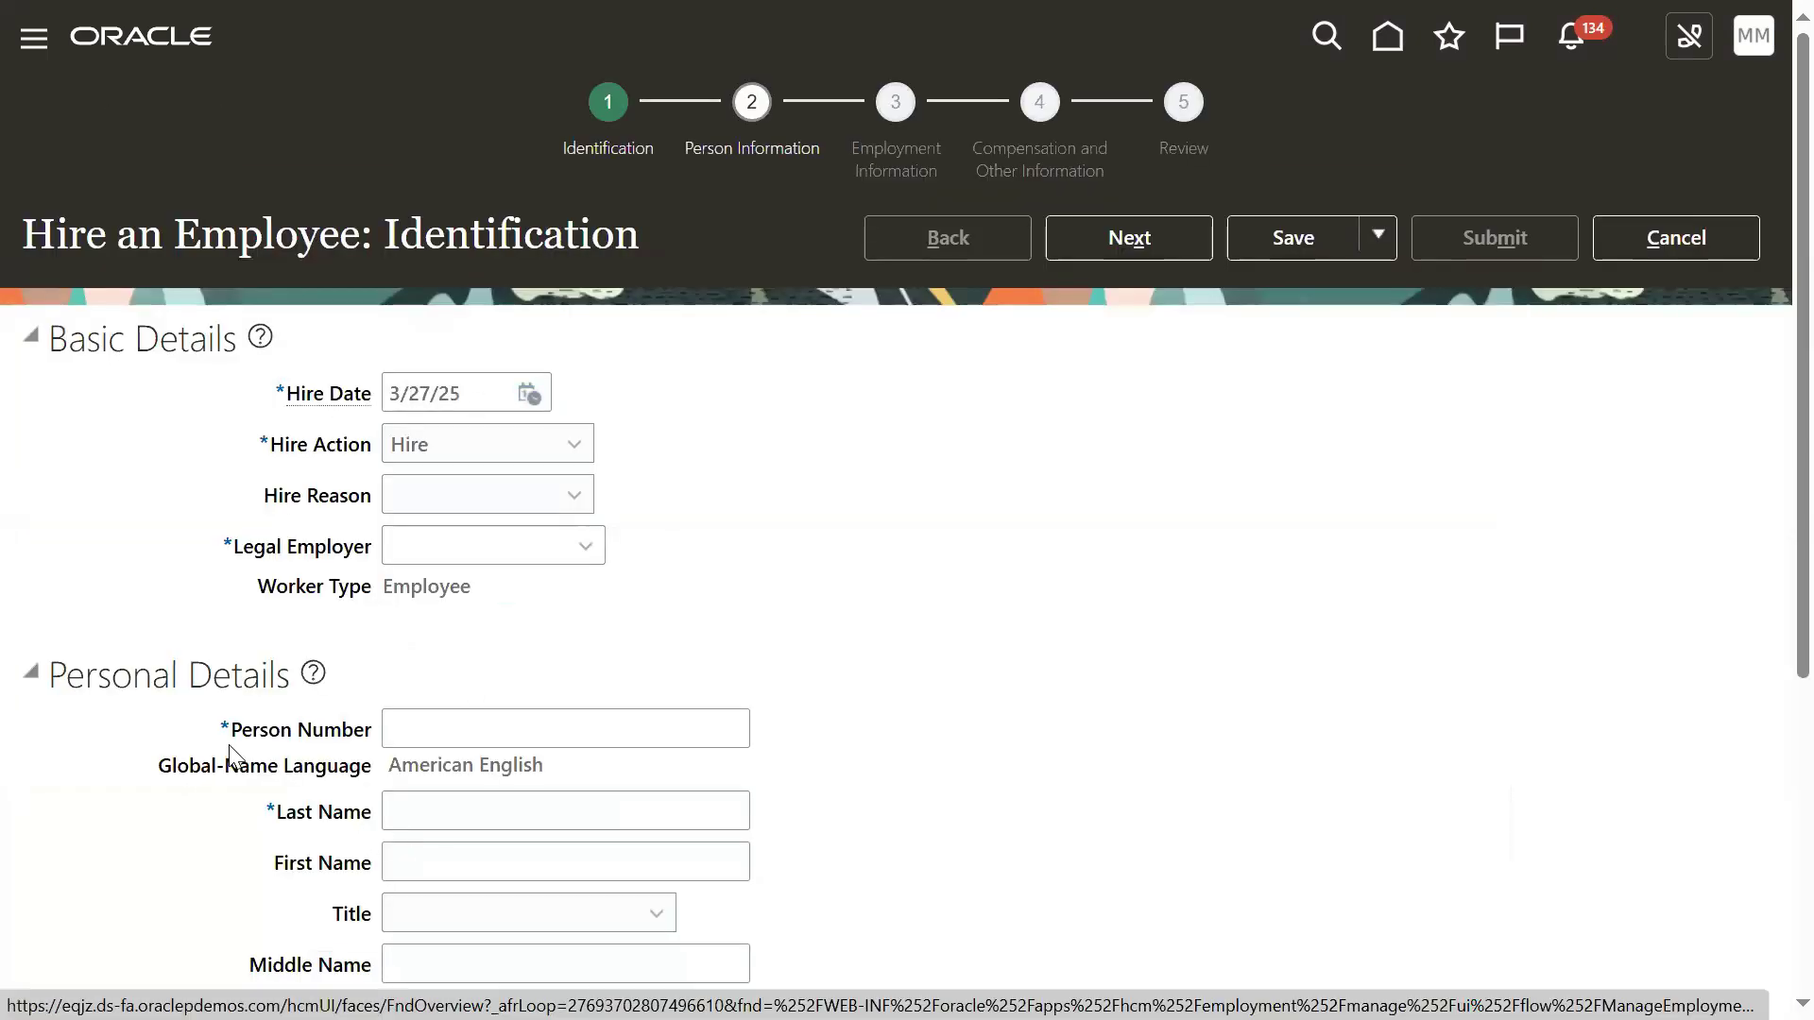
pyautogui.moveTo(229, 739); pyautogui.dragTo(375, 751)
pyautogui.click(583, 737)
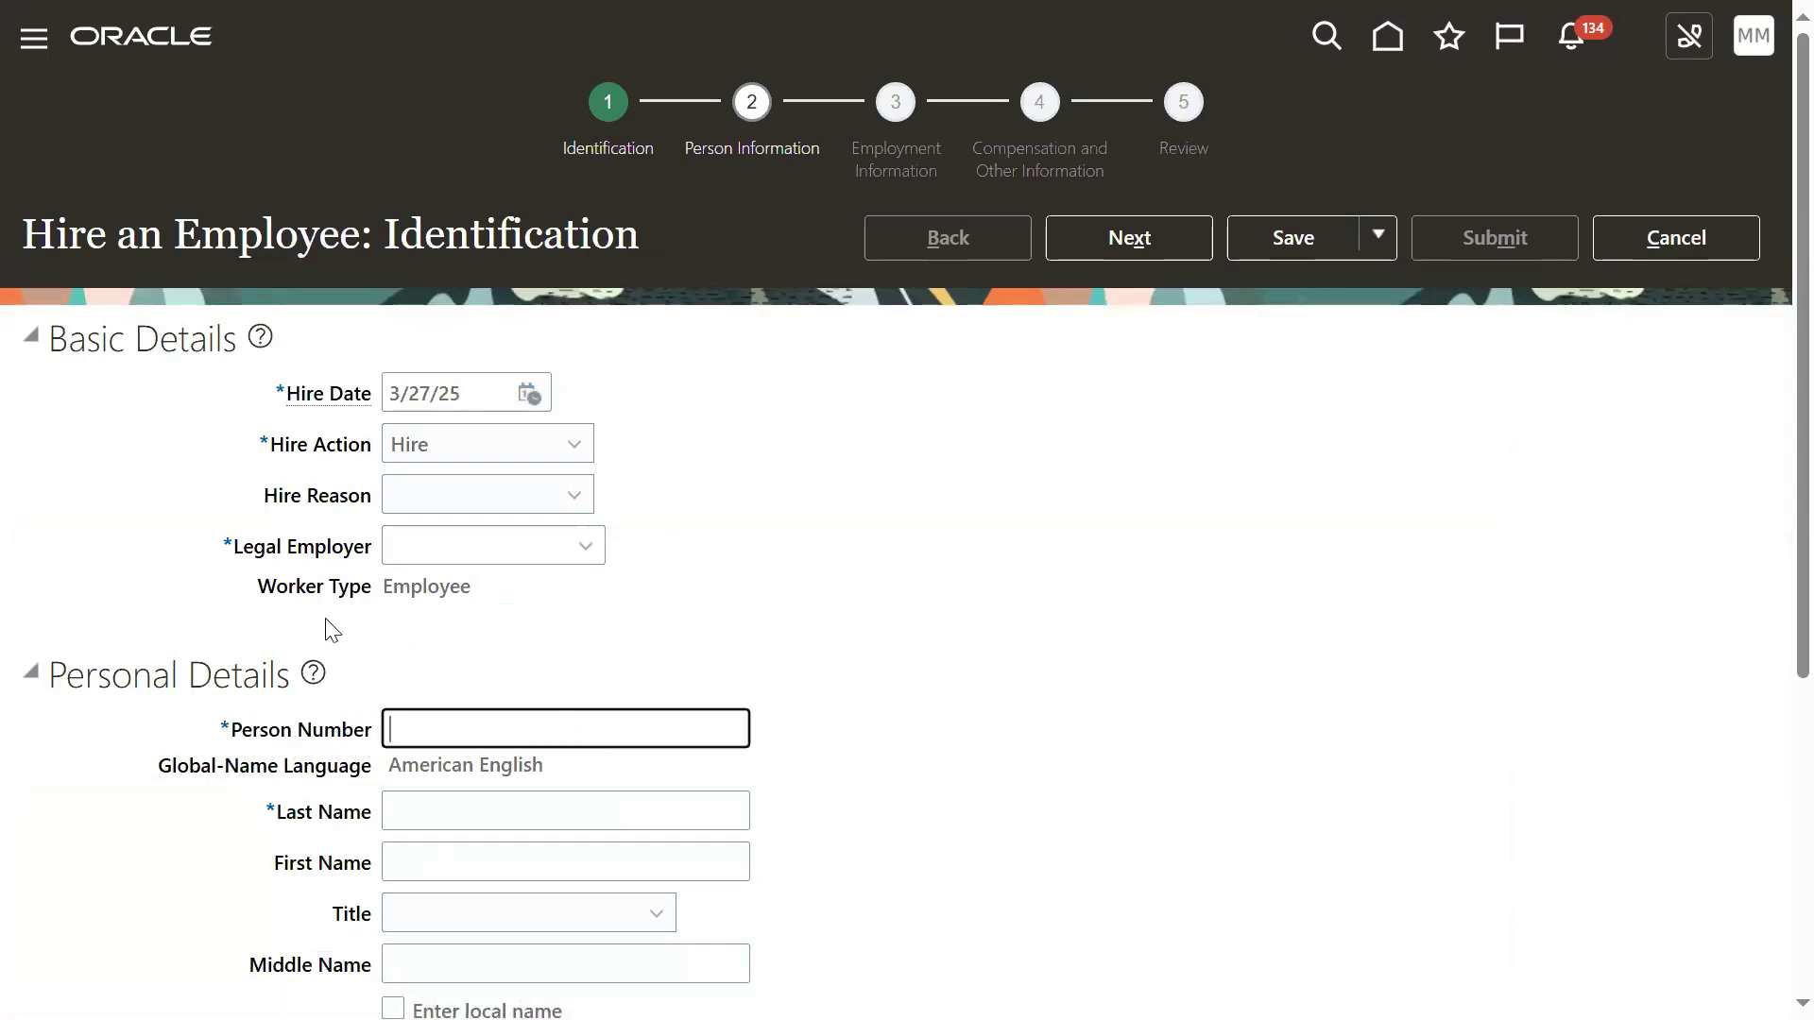
pyautogui.click(293, 609)
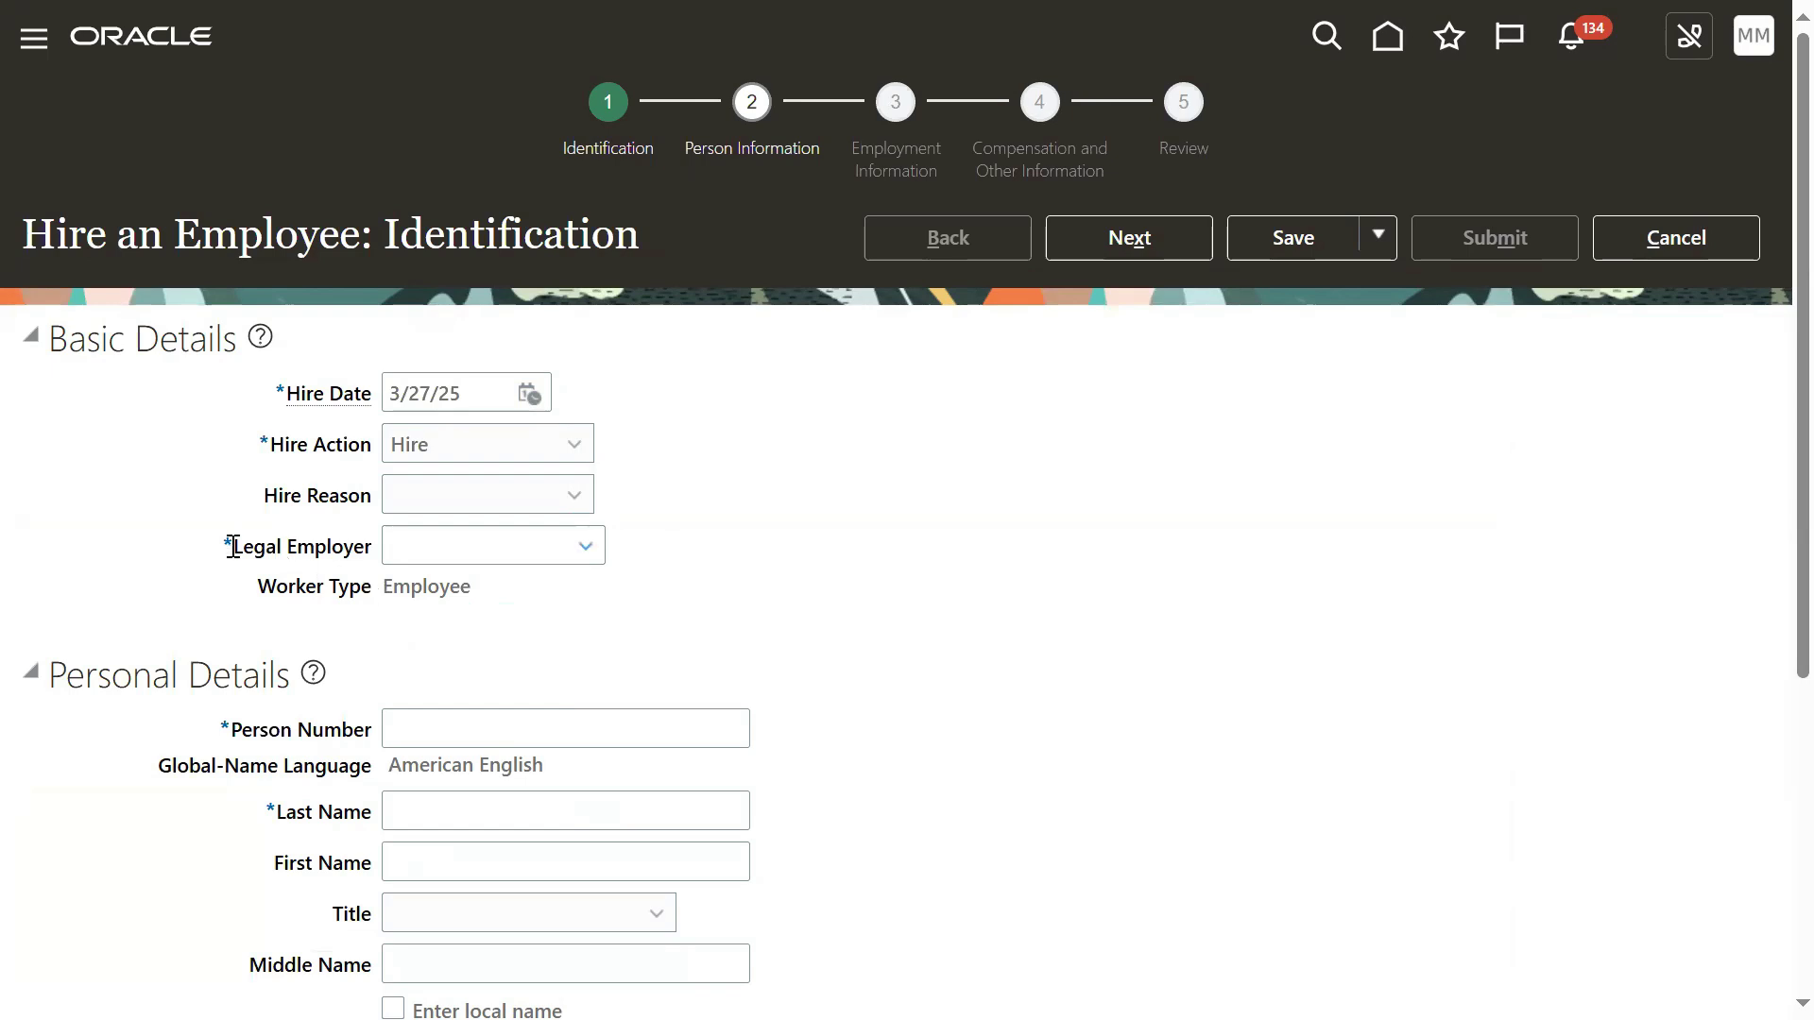
# - Review the Legal Employer and required Person Number labels on the Identification page
pyautogui.moveTo(233, 543); pyautogui.dragTo(371, 548)
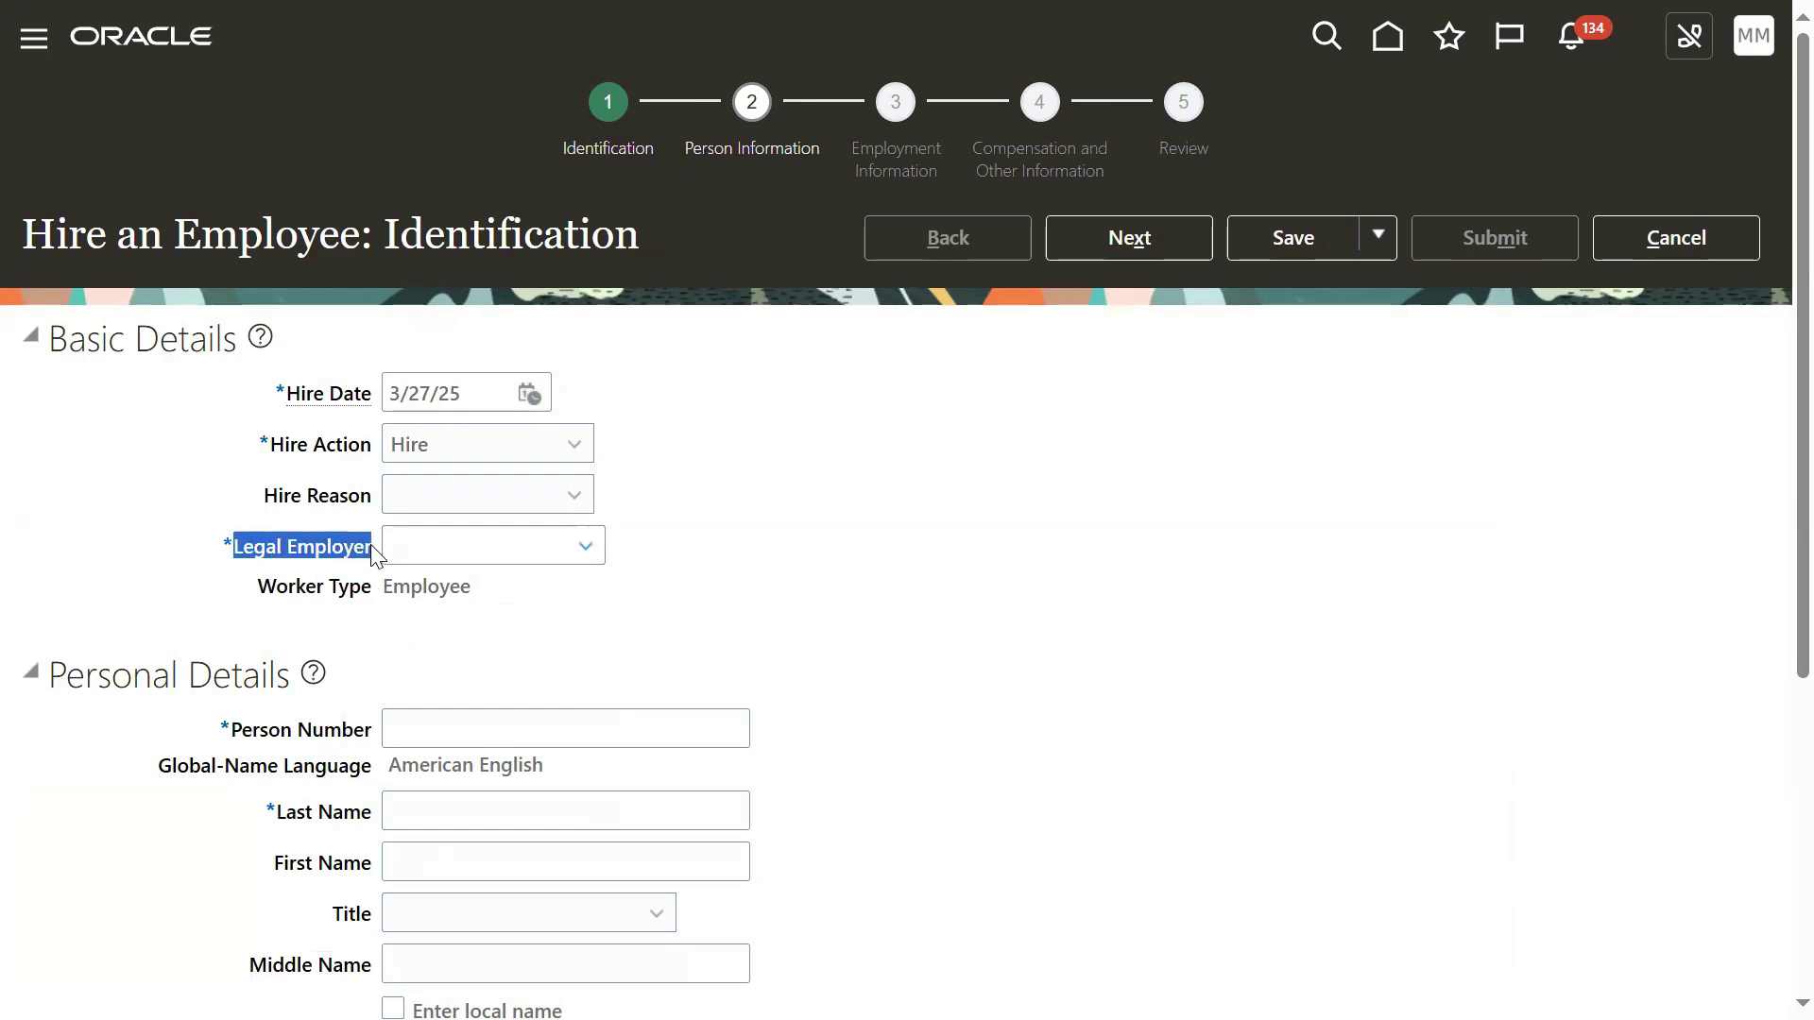
pyautogui.click(296, 584)
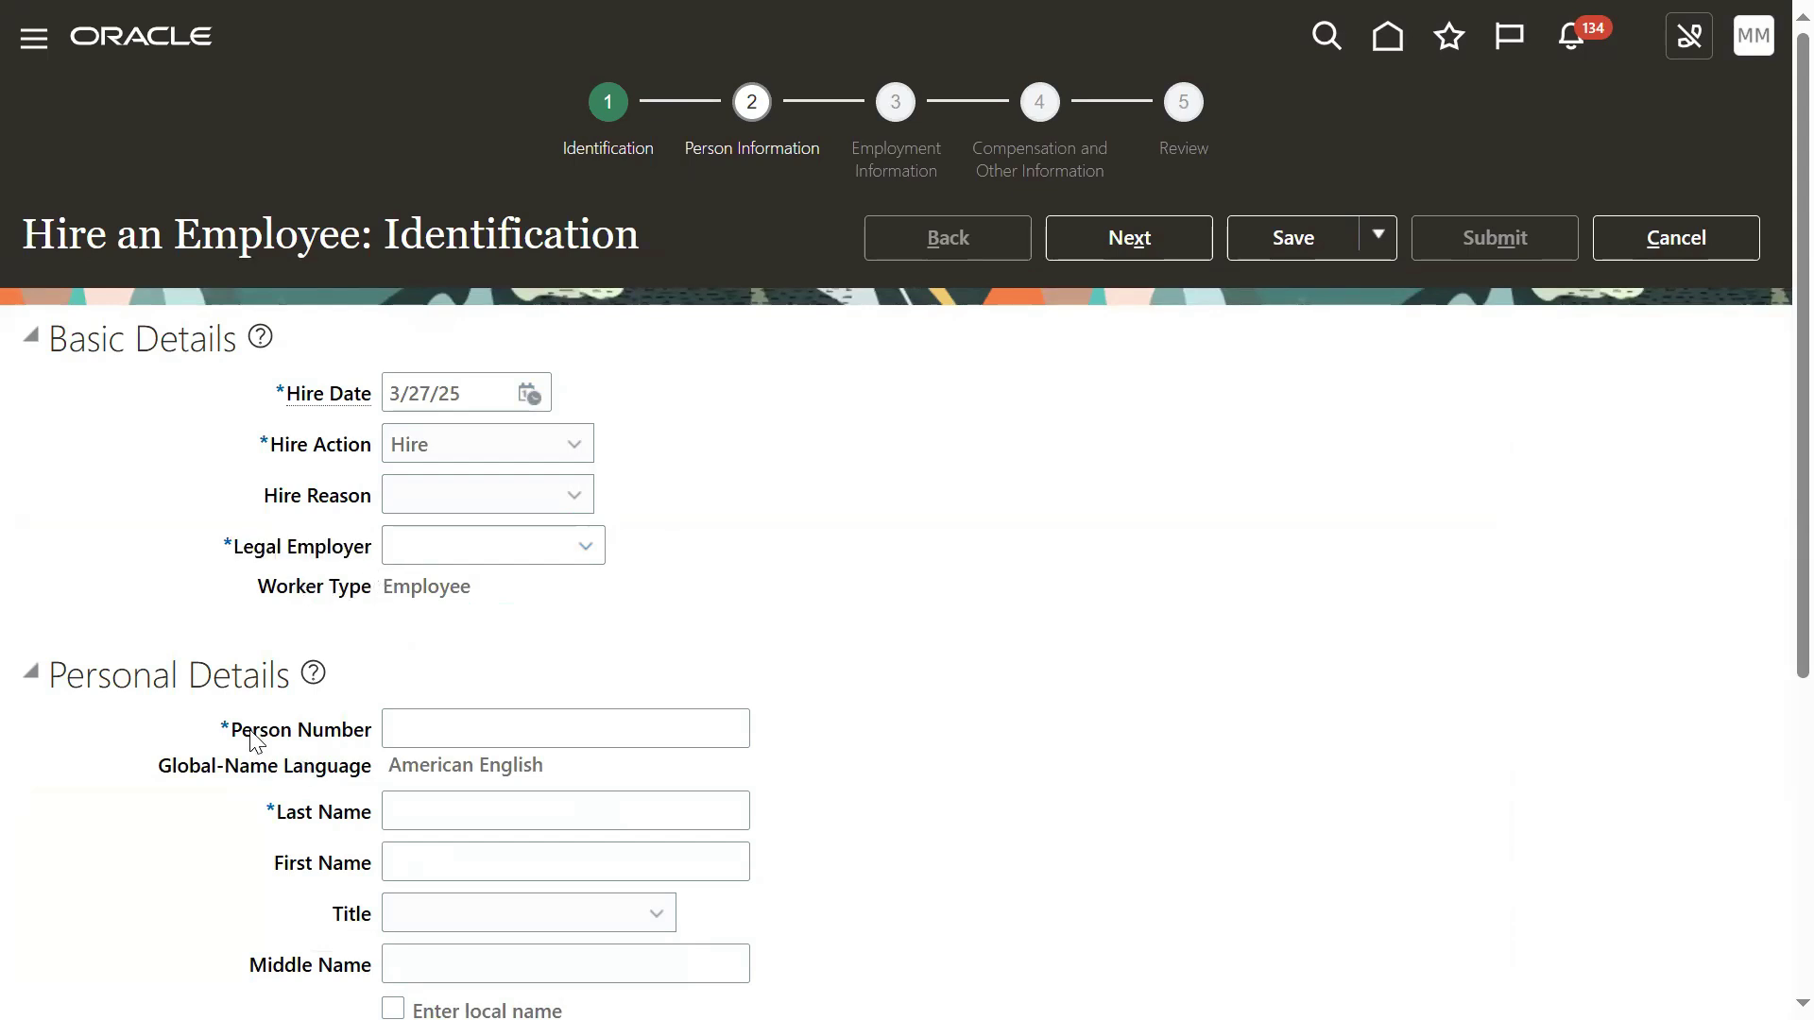
pyautogui.moveTo(231, 736); pyautogui.dragTo(365, 738)
pyautogui.doubleClick(367, 739)
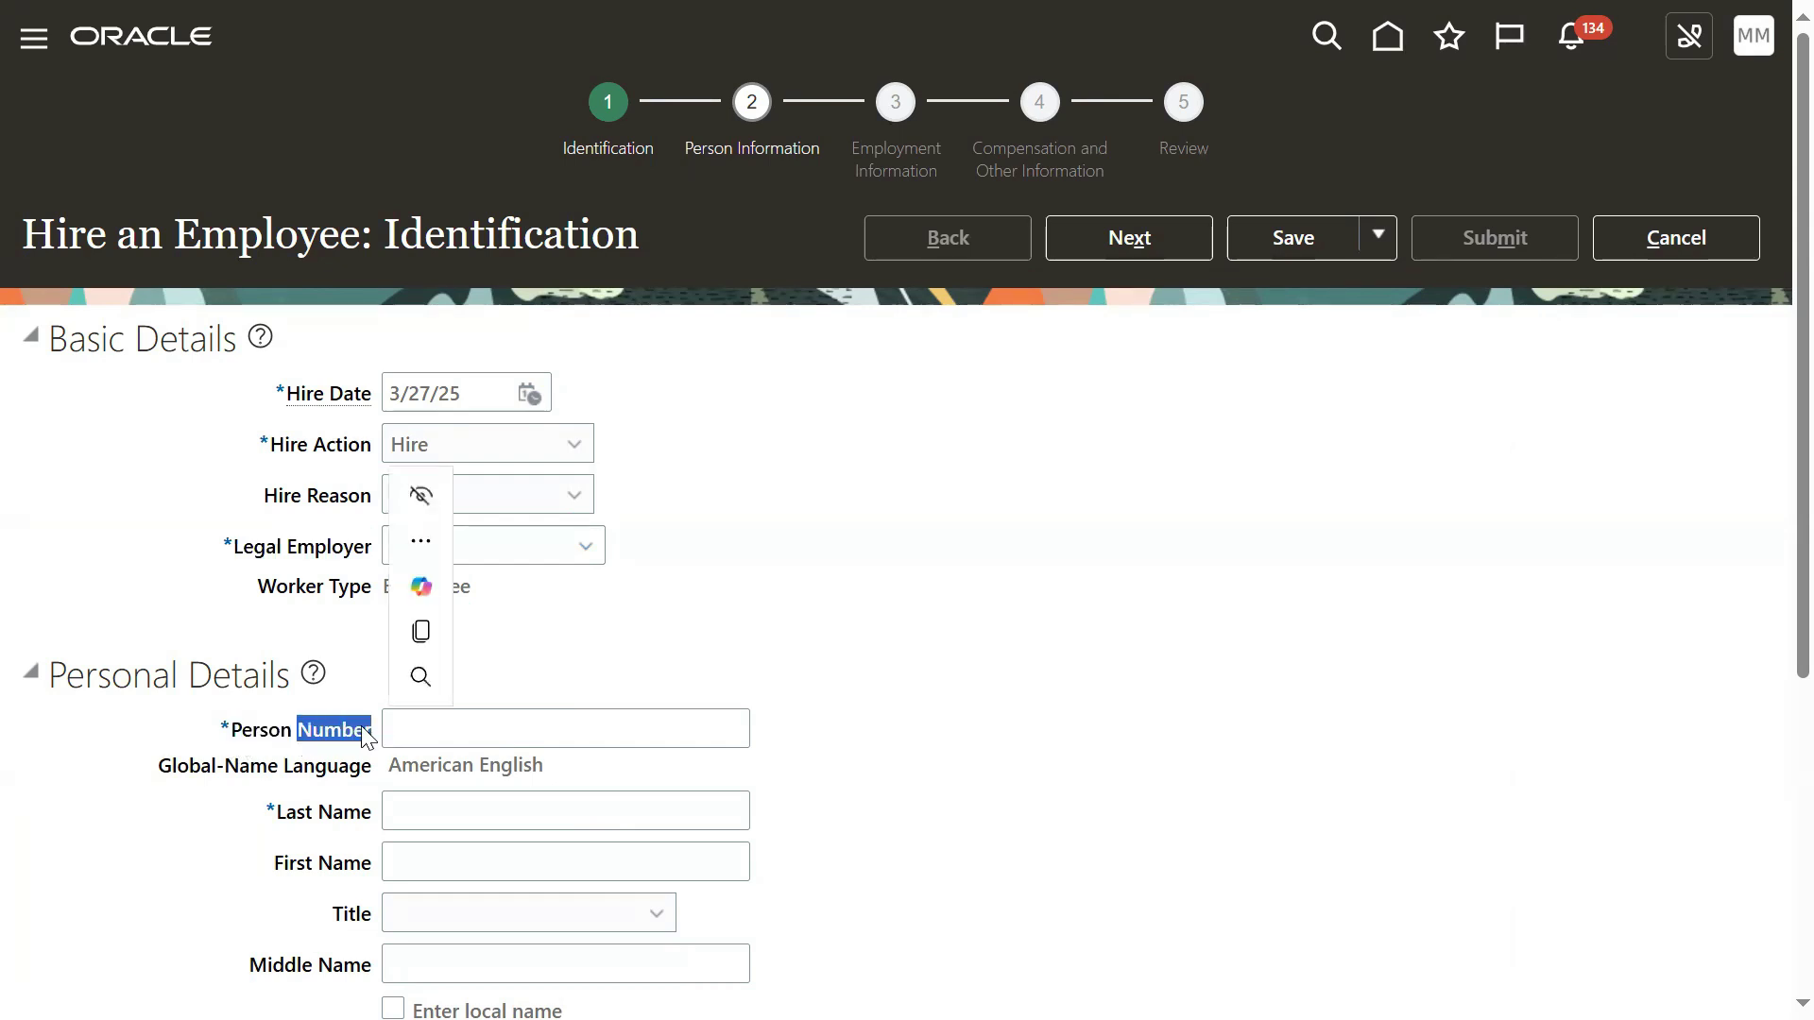
pyautogui.click(242, 634)
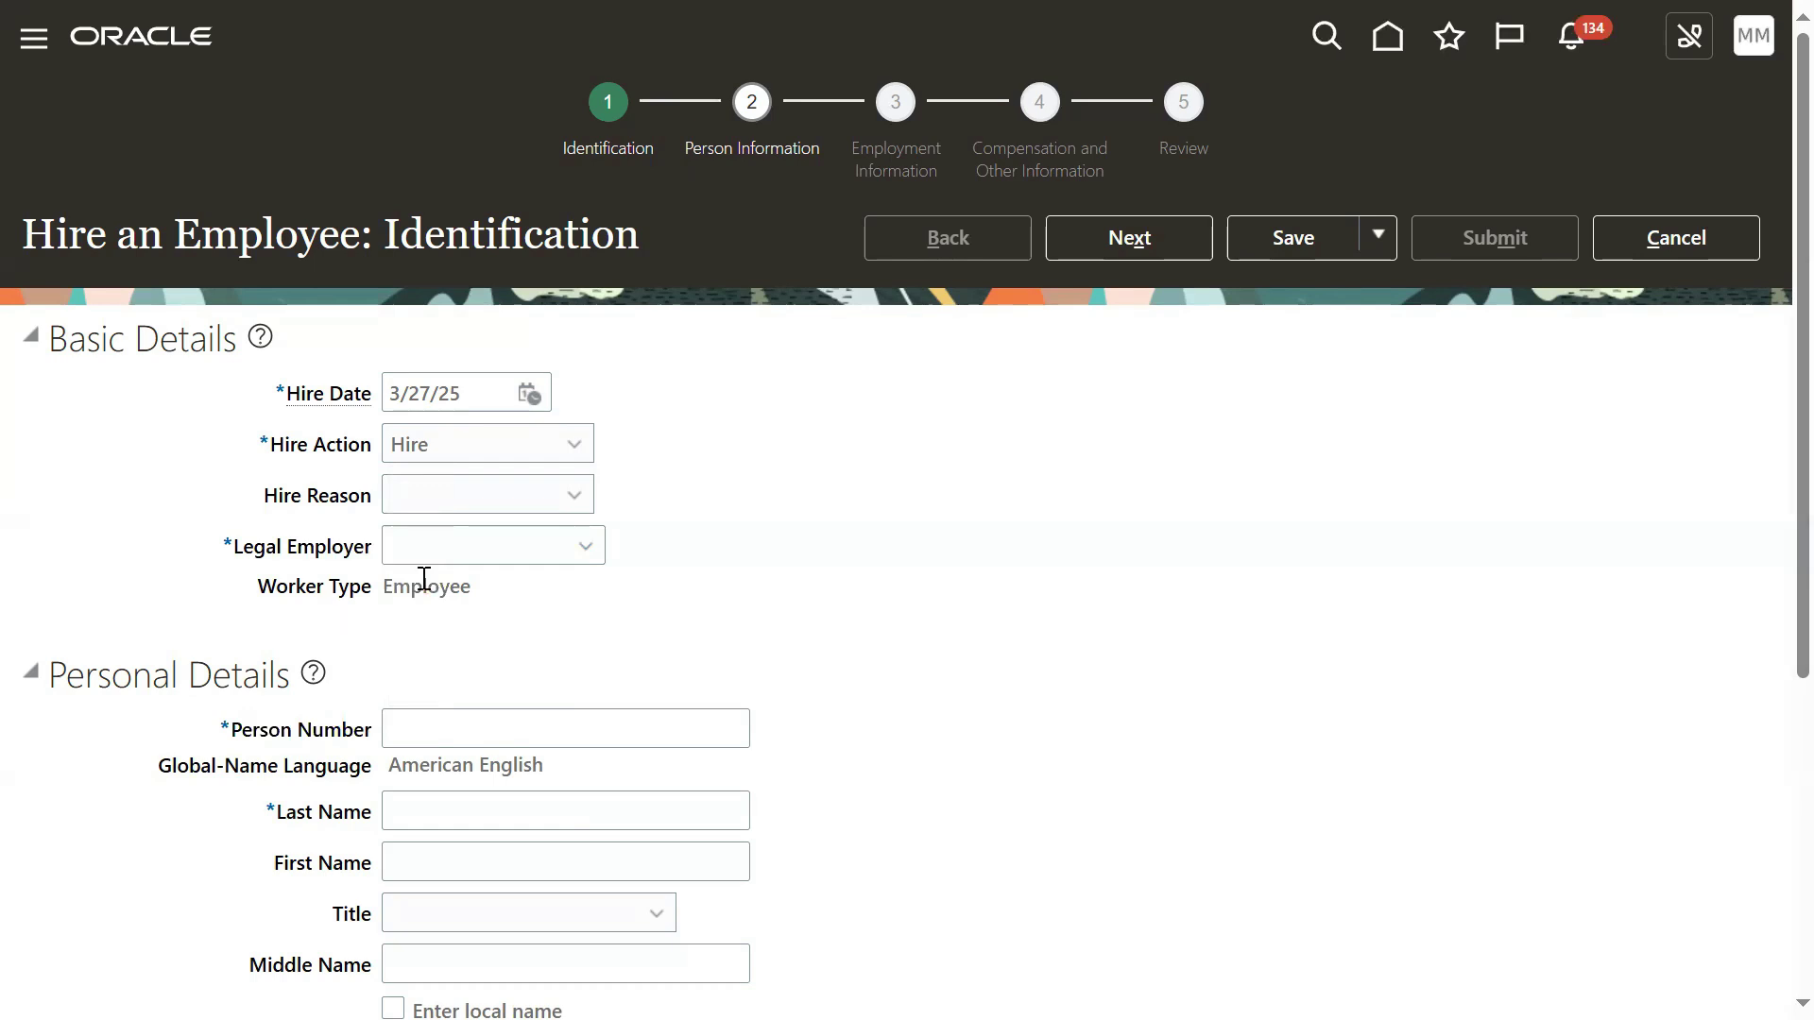
pyautogui.click(475, 540)
# - Set Legal Employer to SUN_LE by searching SUN, then focus the Person Number field
pyautogui.write('SUN')
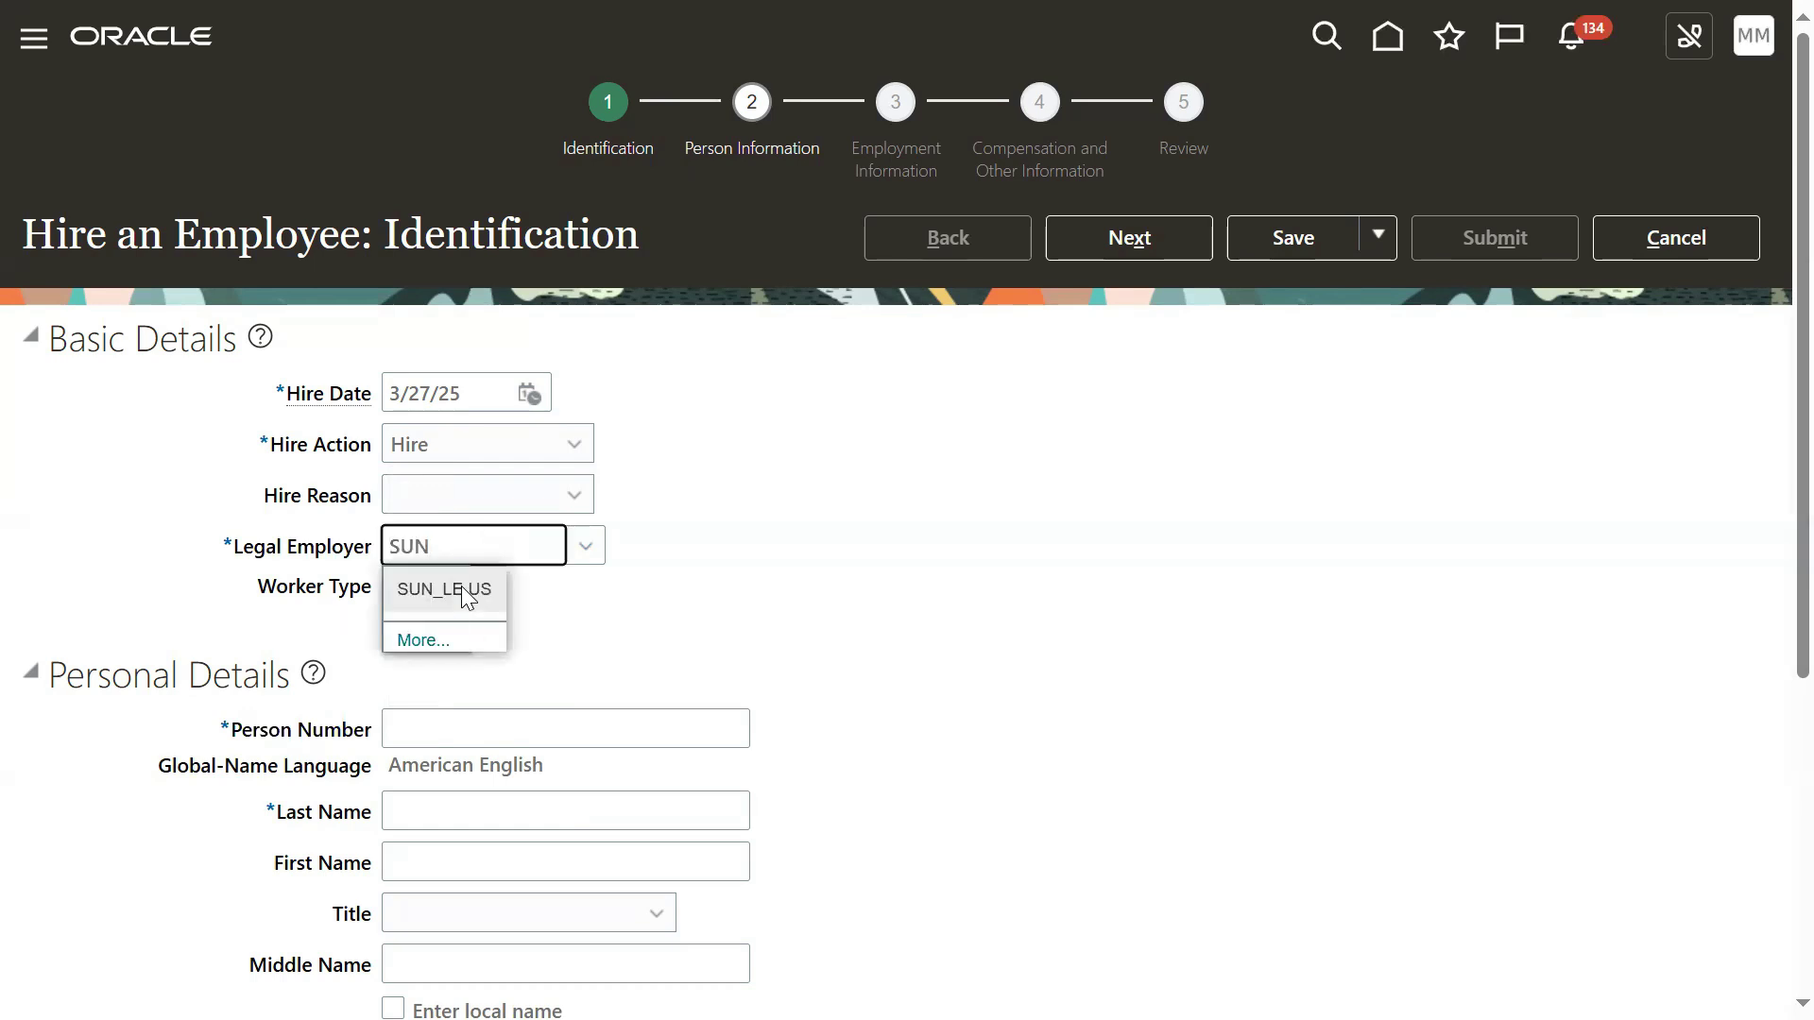
pyautogui.click(464, 596)
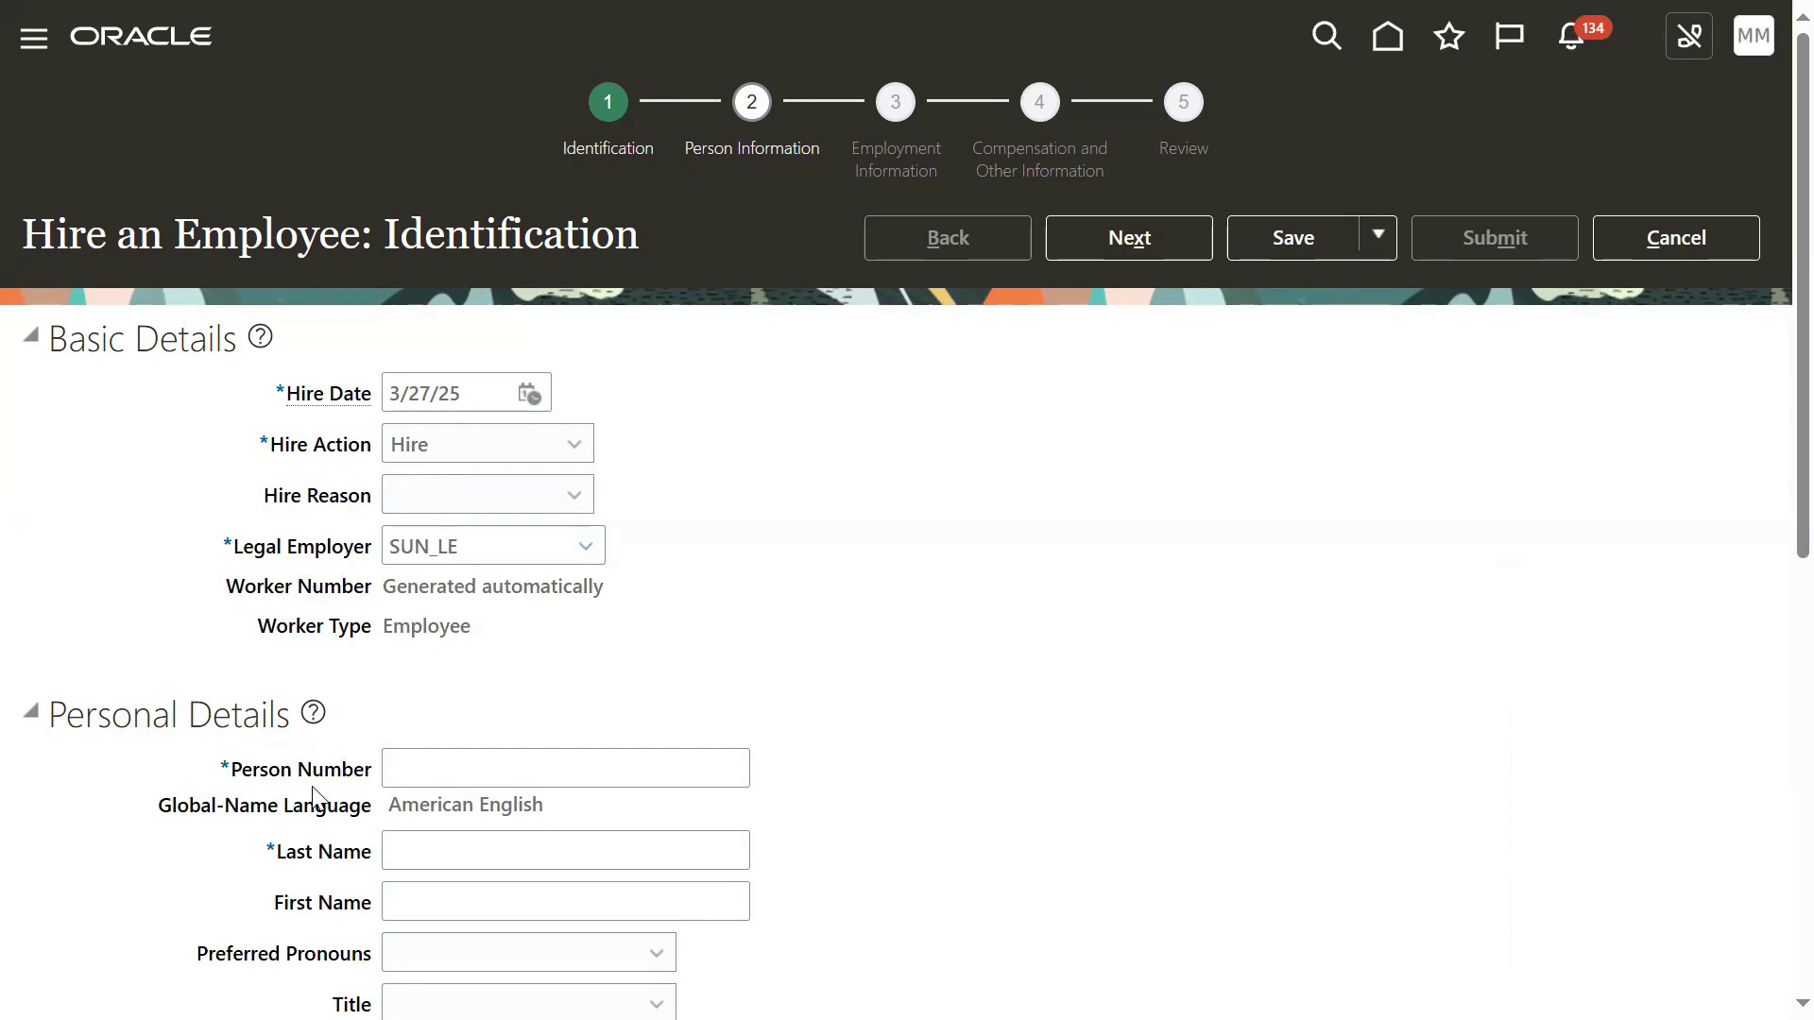
pyautogui.click(418, 770)
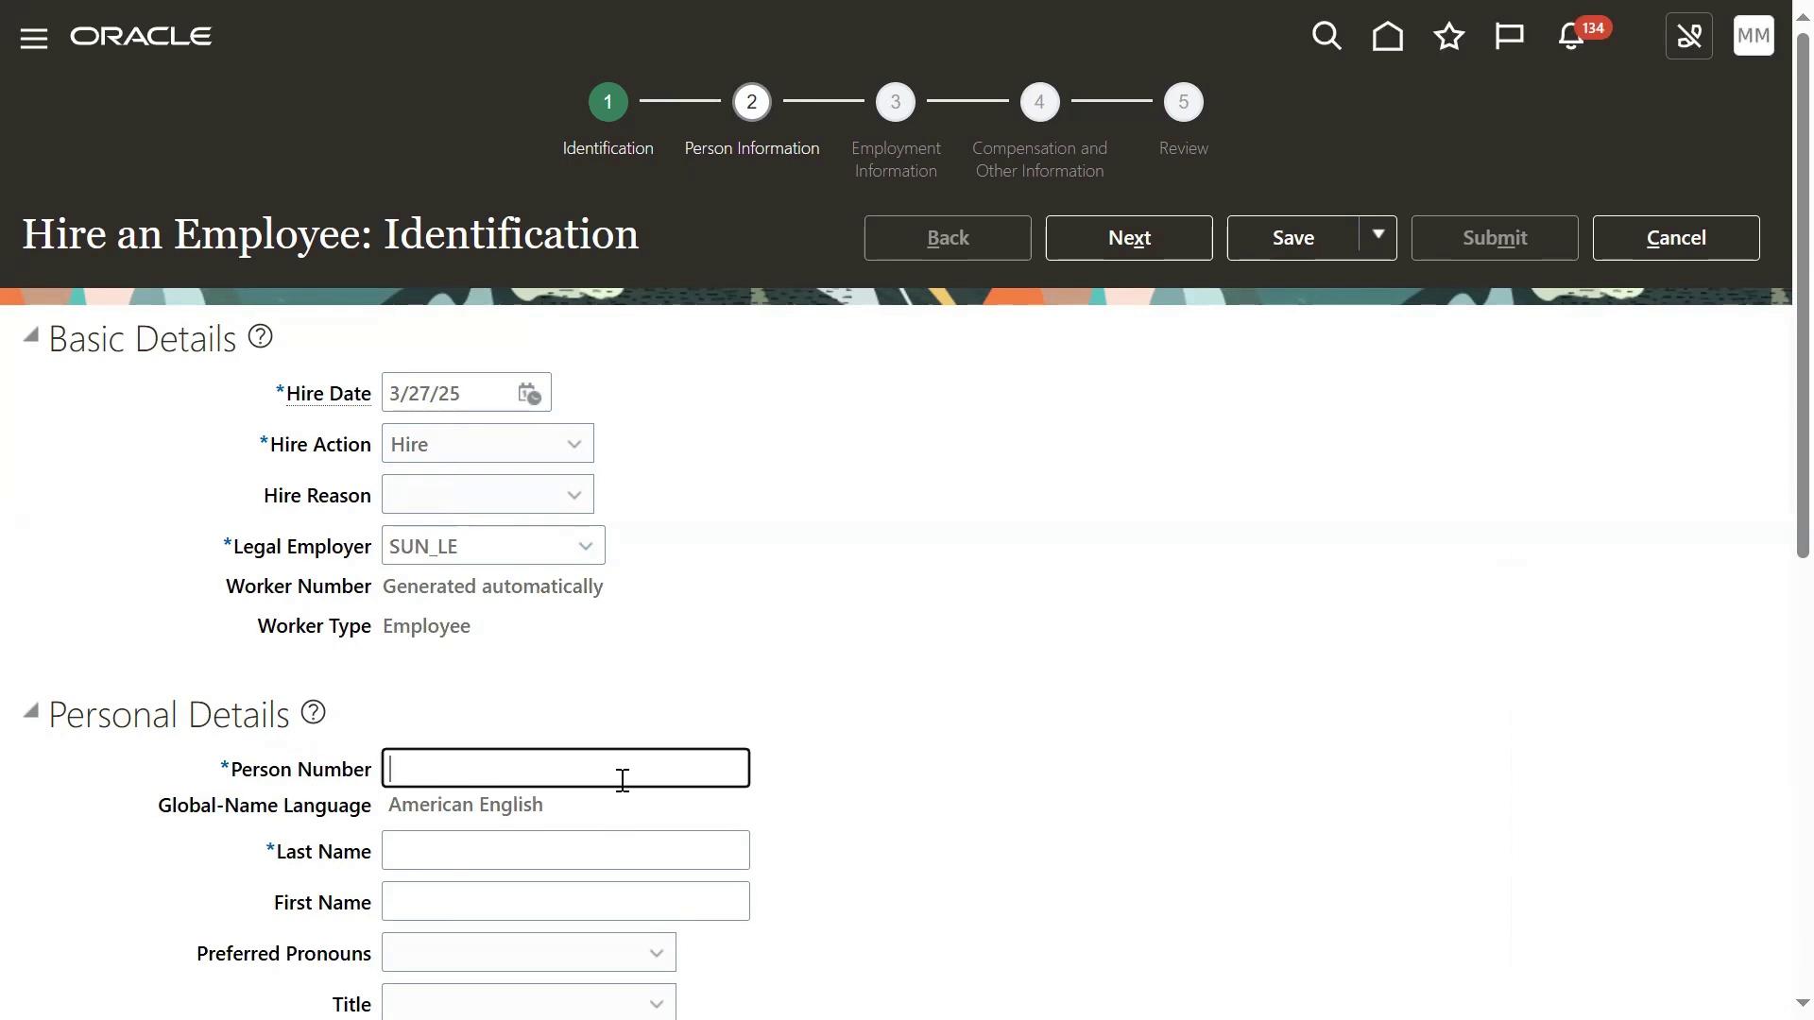